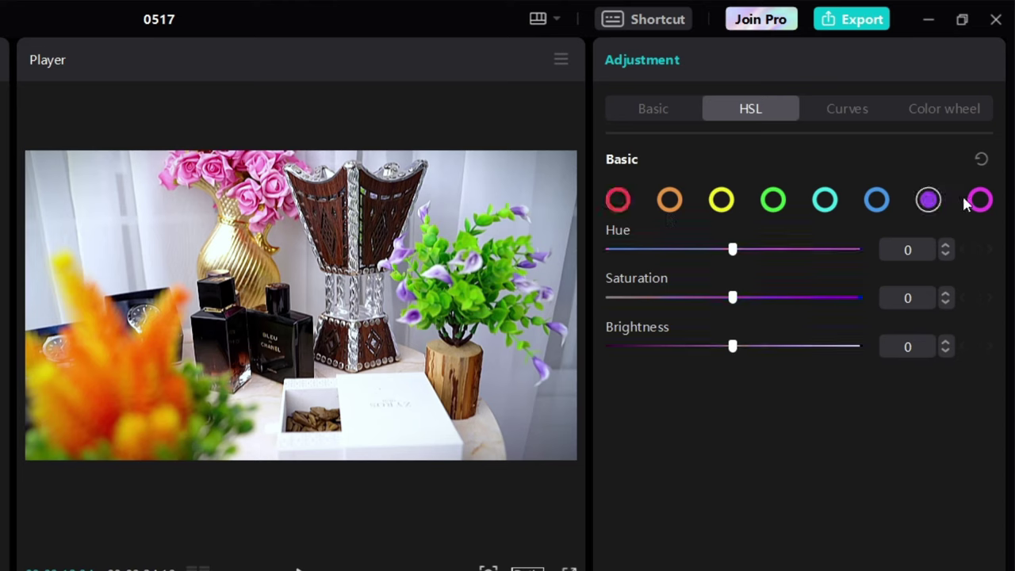
Step: Increase the hue of the red range in the HSL adjustment and select the orange range
click(767, 125)
drag(839, 157, 871, 188)
click(799, 125)
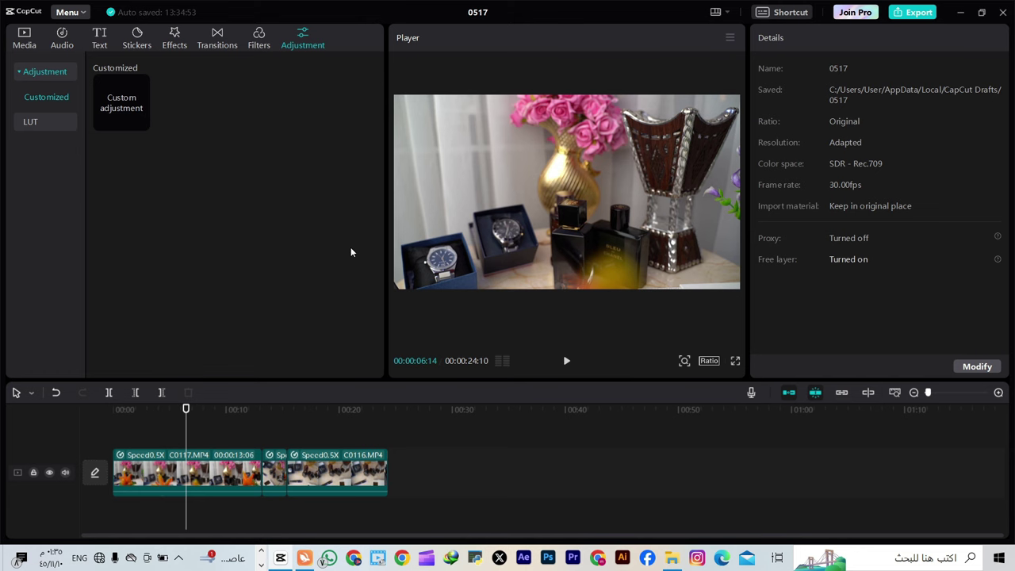
Step: Examine the Speed, Audio, Voice changer, Video and Adjustment settings for all clips on the timeline
click(176, 472)
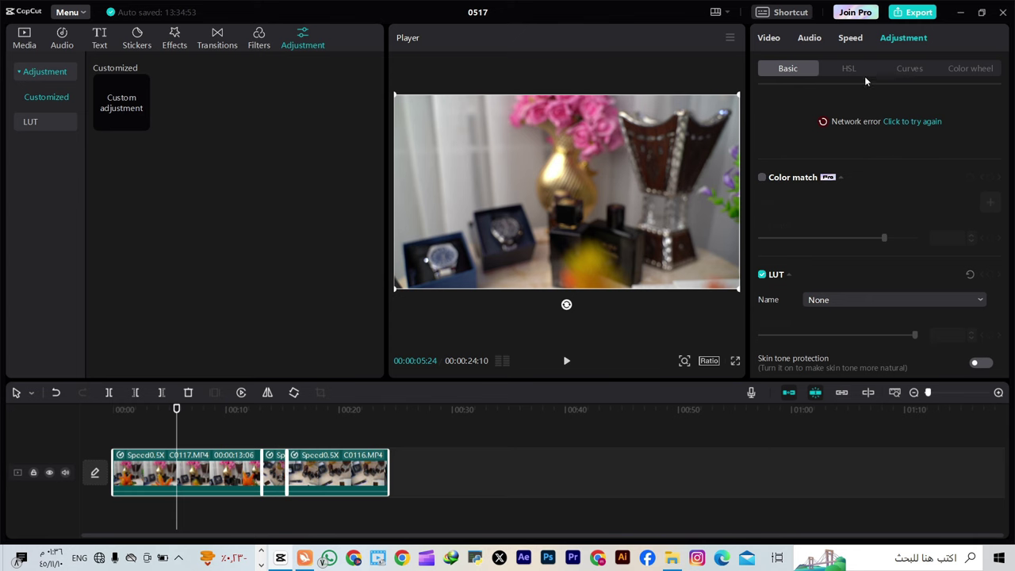
click(852, 38)
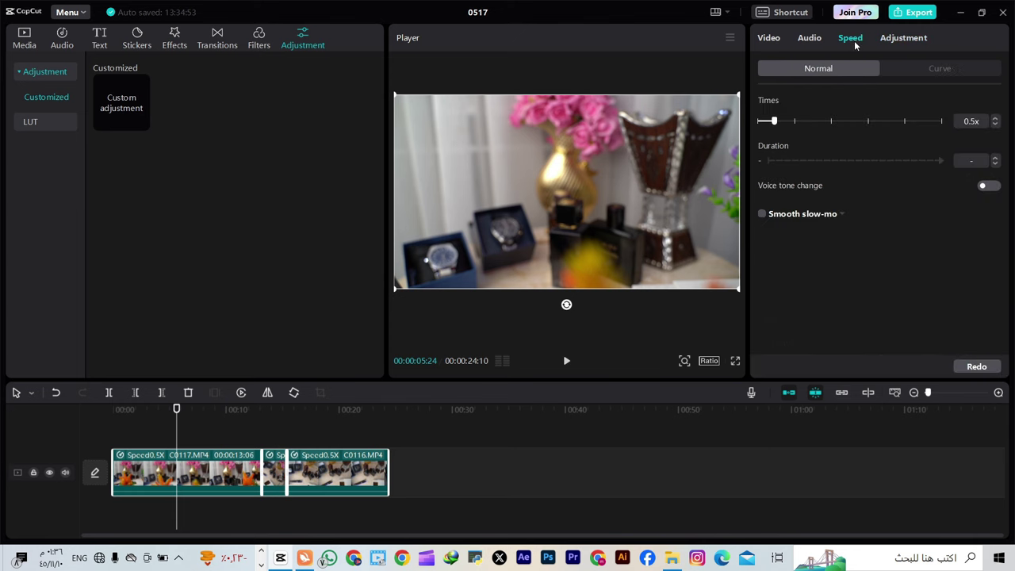
click(808, 38)
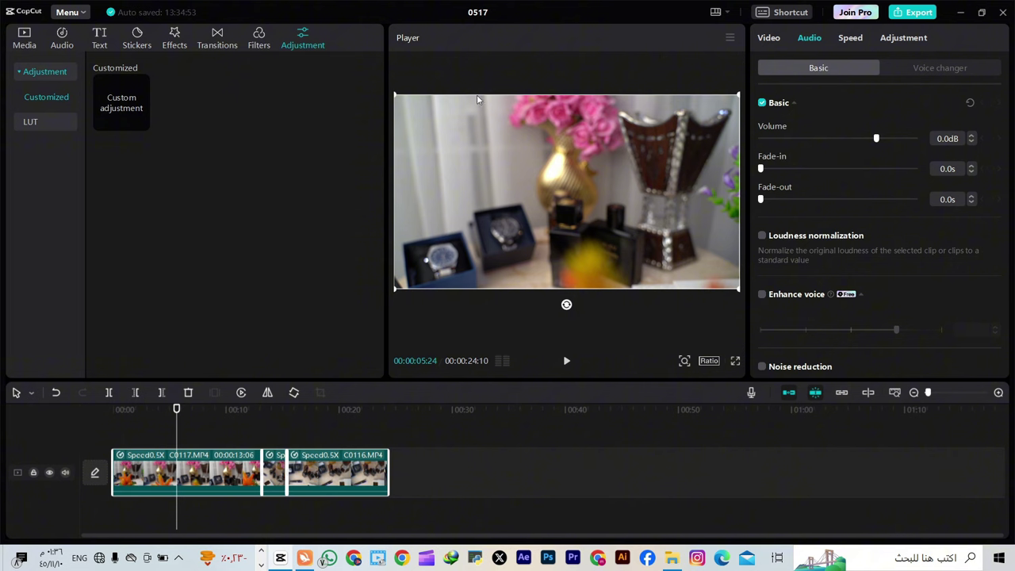
click(924, 69)
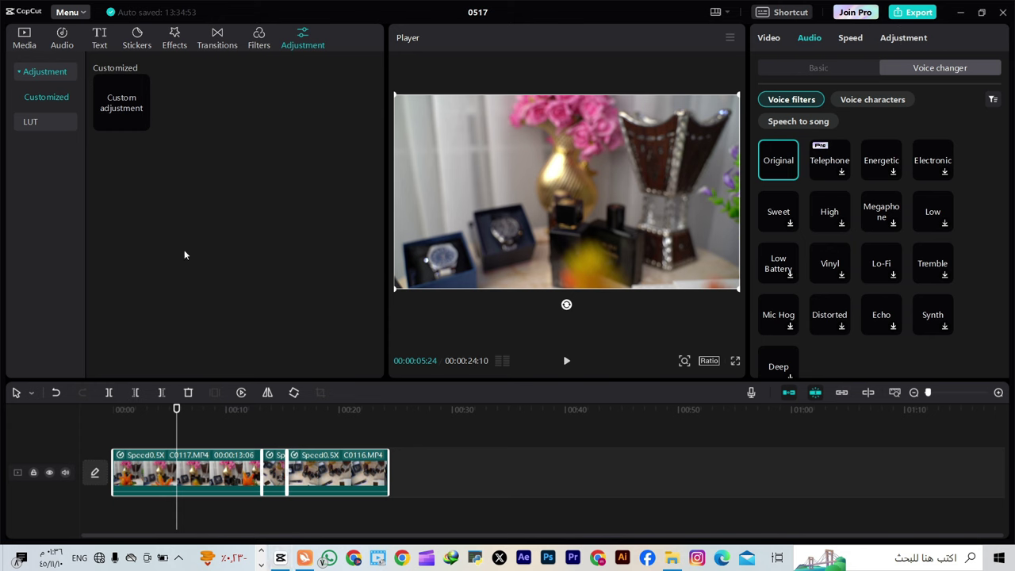
click(769, 38)
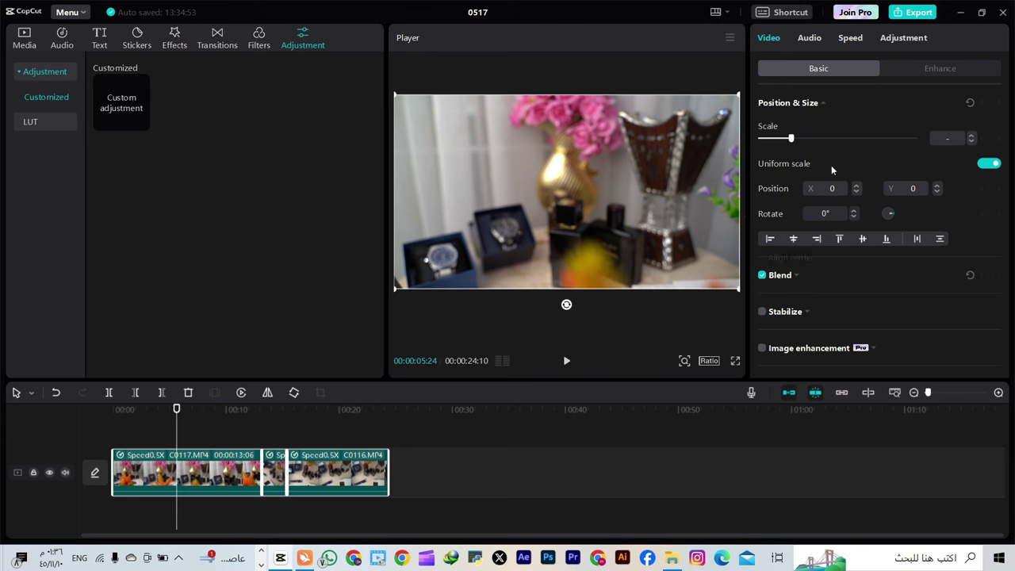
click(897, 42)
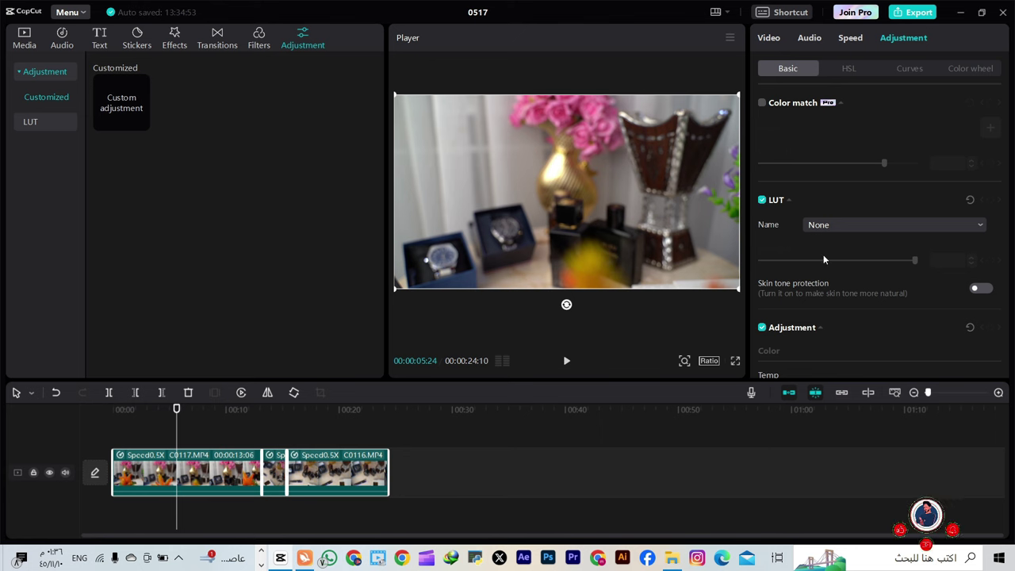
scroll(825, 273, down, 1)
scroll(823, 273, down, 1)
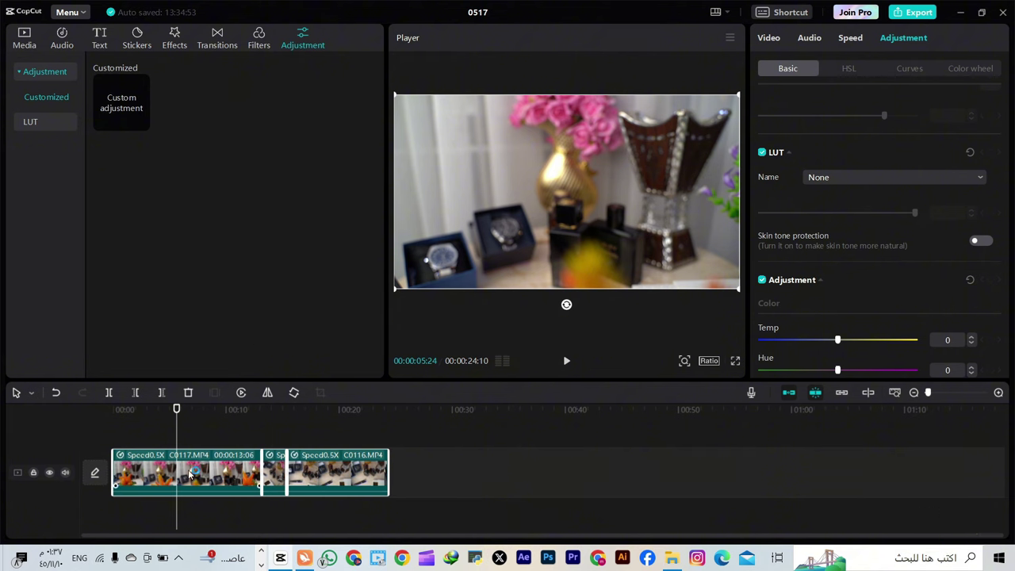
Step: Reselect all clips, move the playhead to 00:00:08:18 and look over the HSL and Basic adjustment settings
click(437, 485)
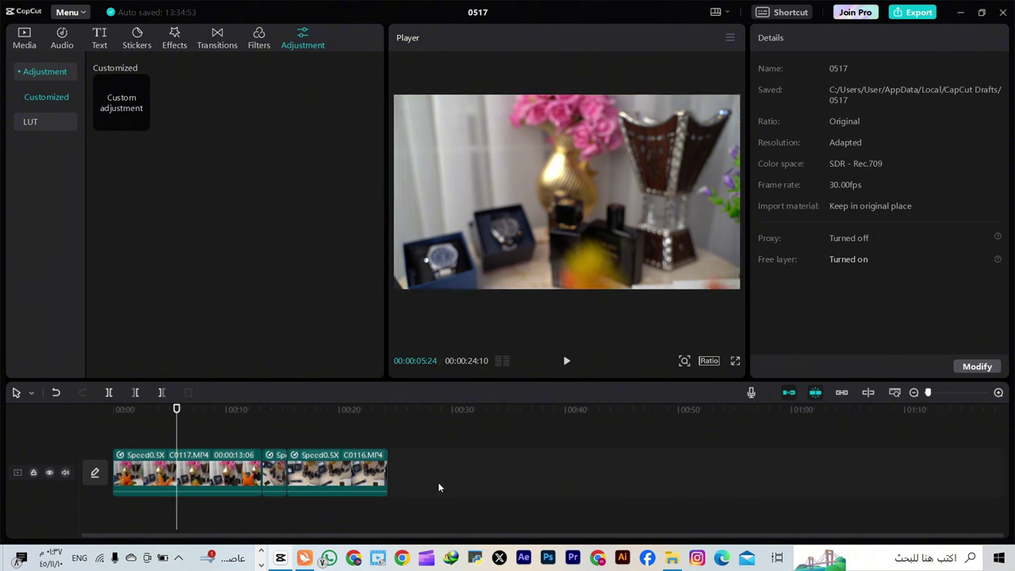
drag(441, 468, 163, 502)
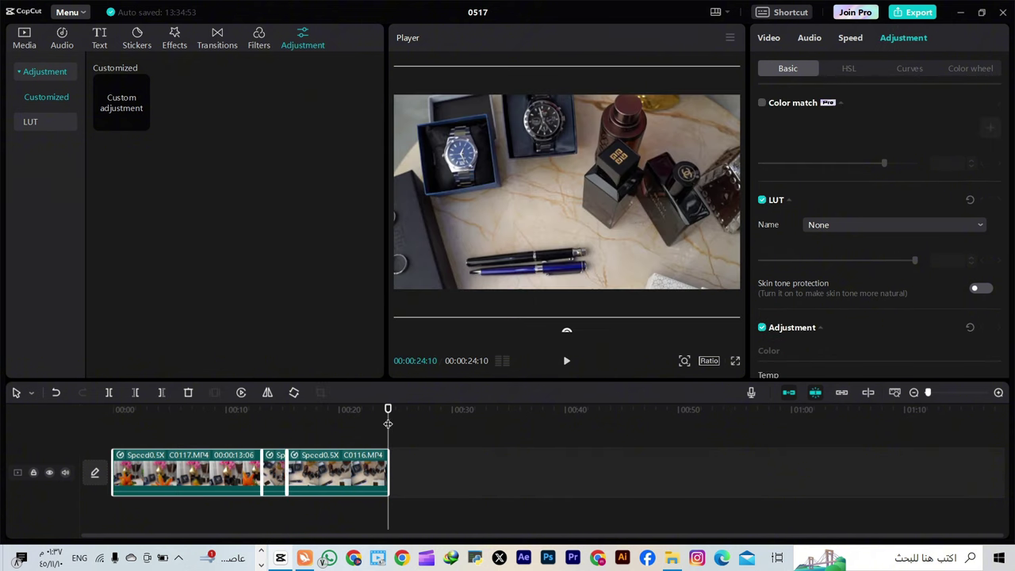
drag(387, 425, 210, 475)
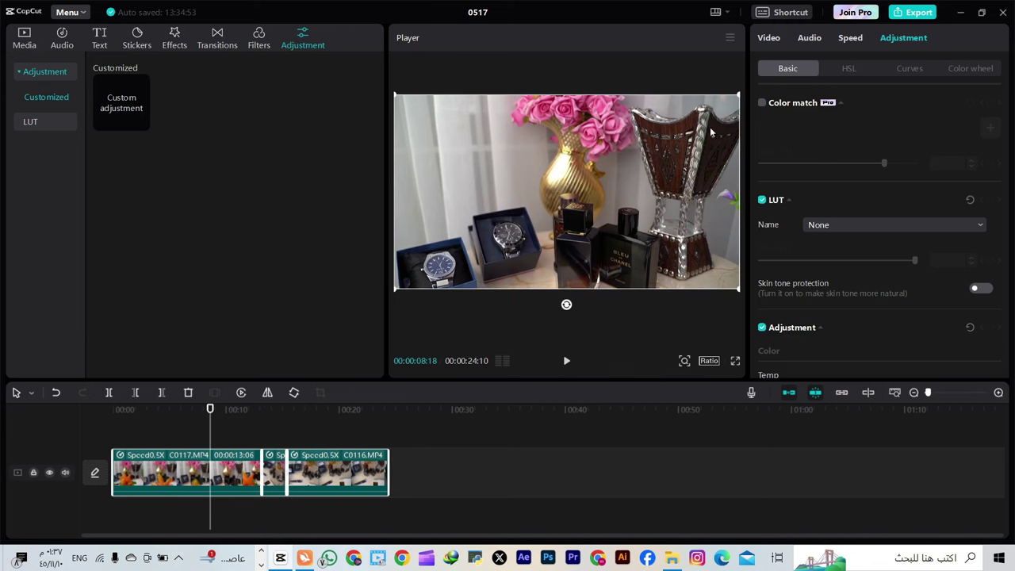
click(850, 69)
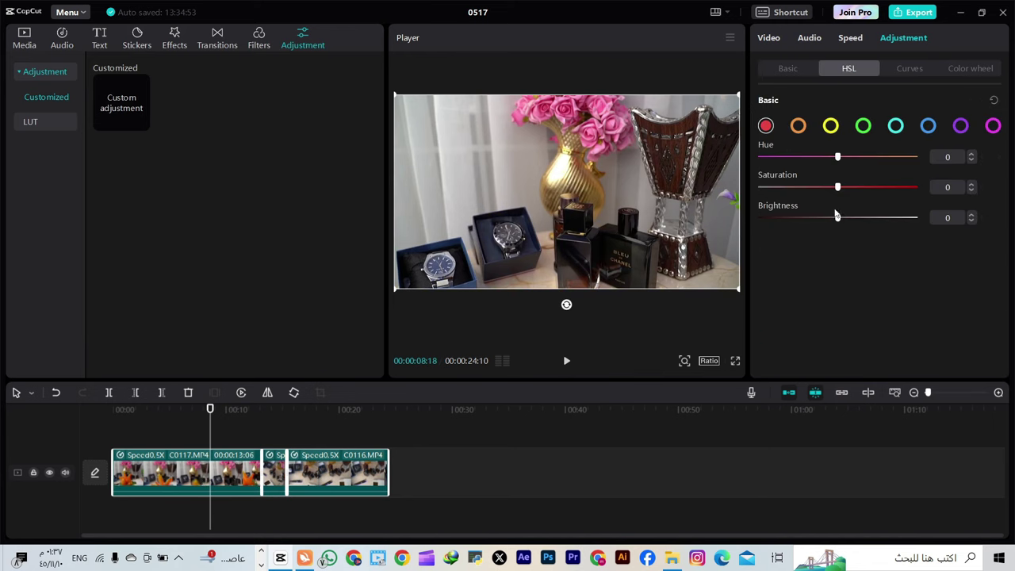
click(788, 76)
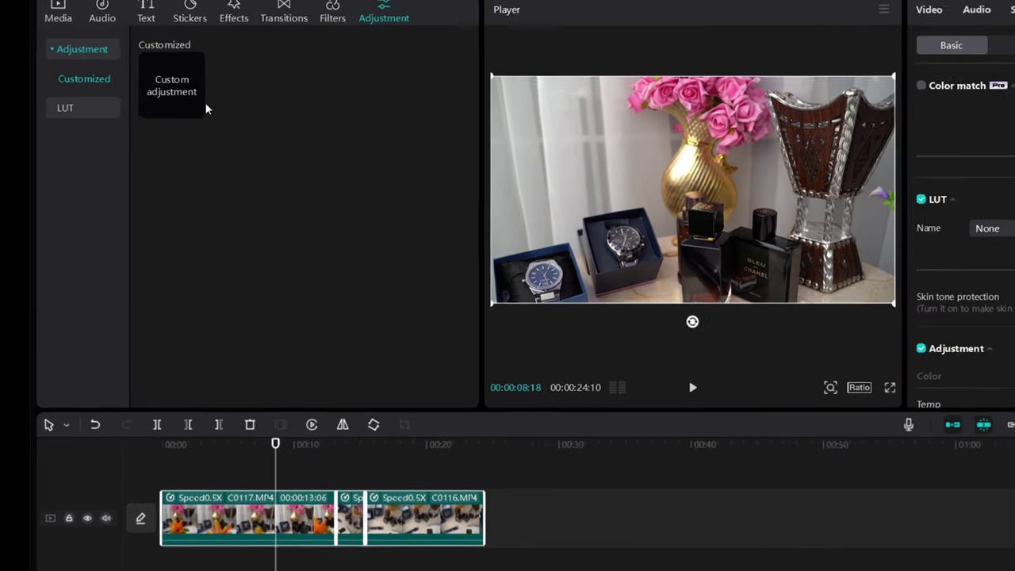
Step: Add a custom adjustment layer above the clips and stretch it from the timeline's start to nearly the end of the last clip
drag(152, 121, 141, 139)
drag(222, 119, 249, 522)
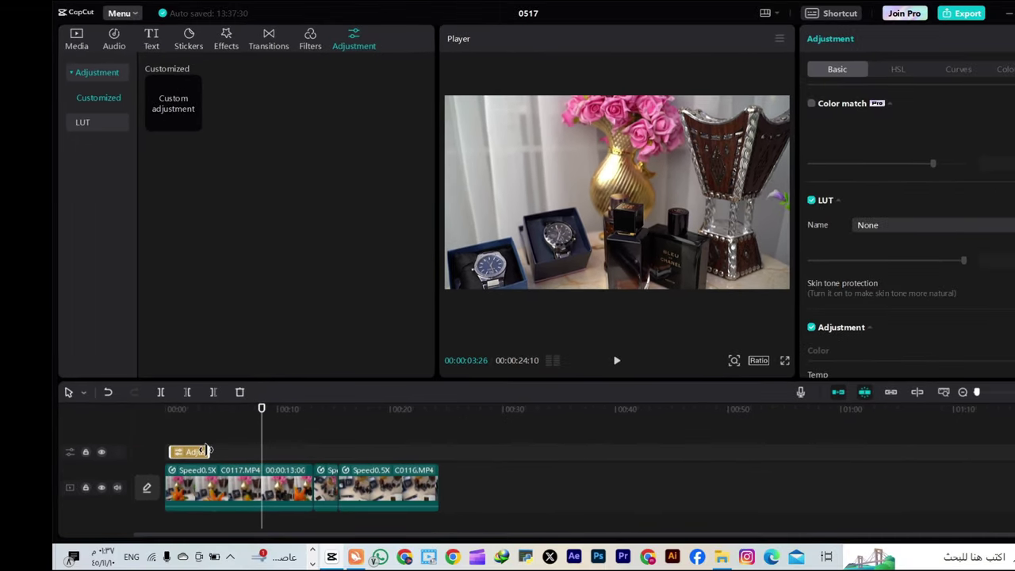
drag(208, 451, 433, 451)
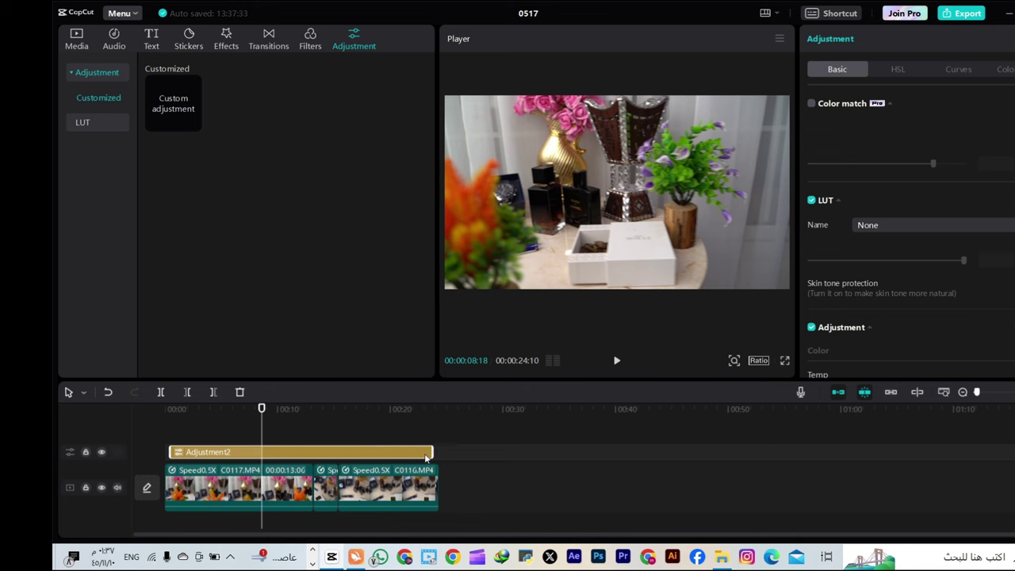
drag(170, 452, 165, 453)
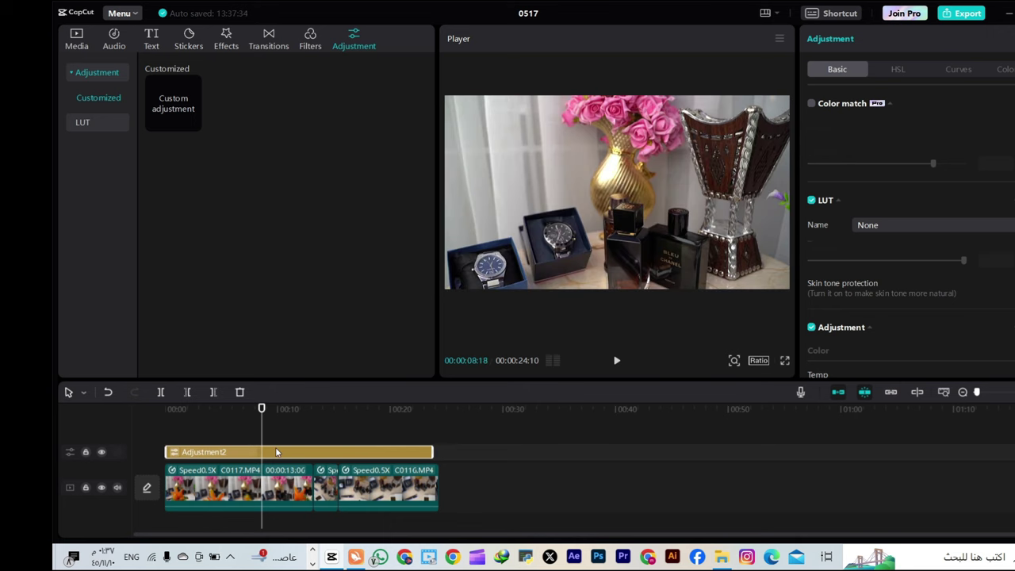
Step: Set the adjustment layer's brightness to 50 and saturation to 50
click(908, 71)
click(833, 70)
scroll(381, 496, down, 1)
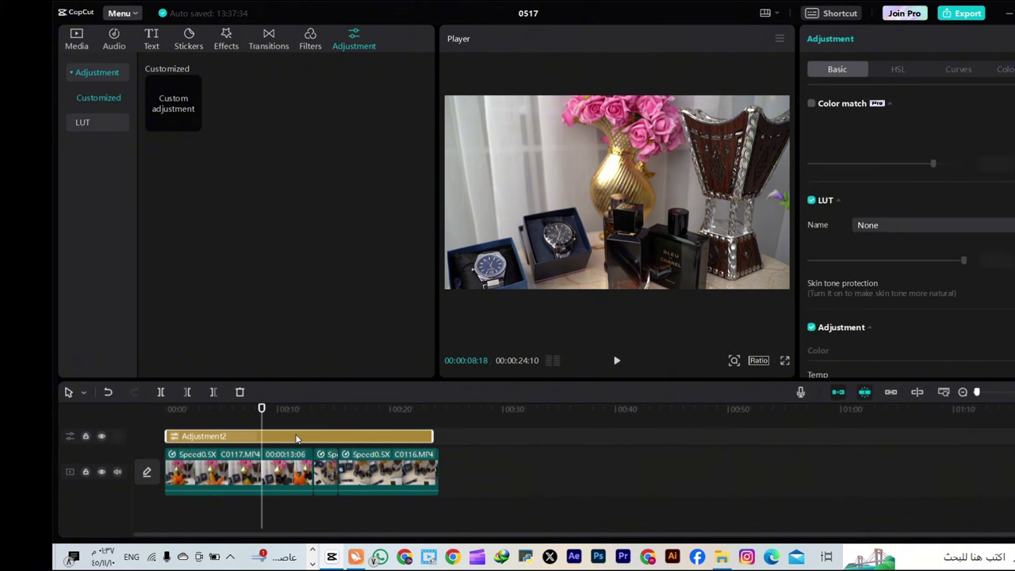
scroll(921, 155, down, 3)
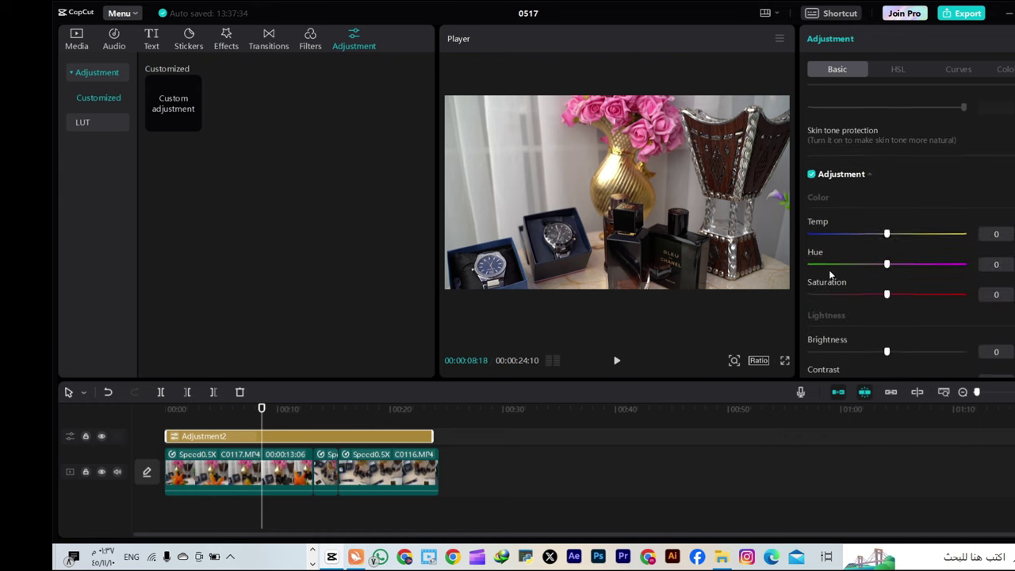
drag(892, 353, 976, 348)
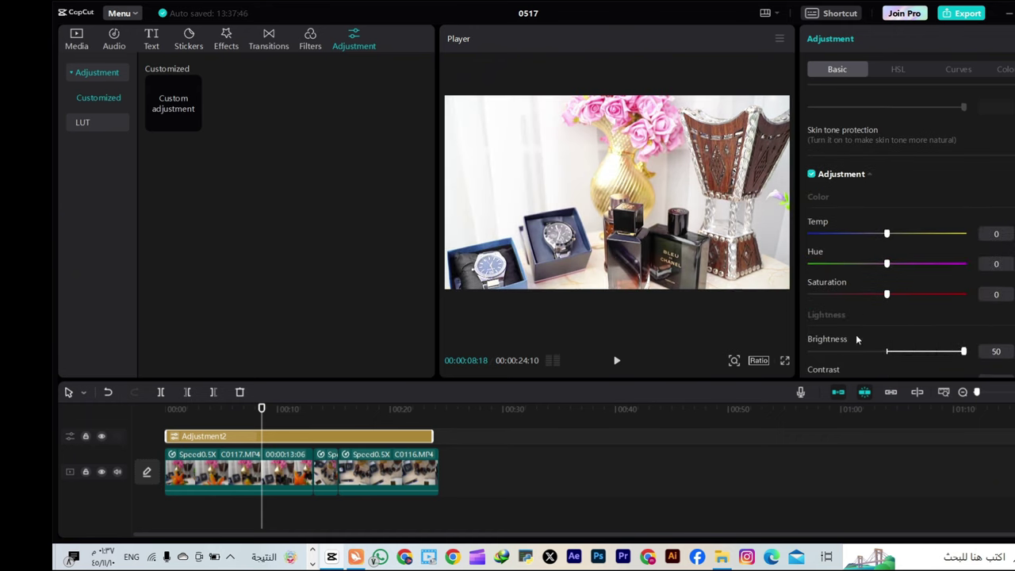
scroll(910, 235, down, 2)
drag(890, 203, 991, 197)
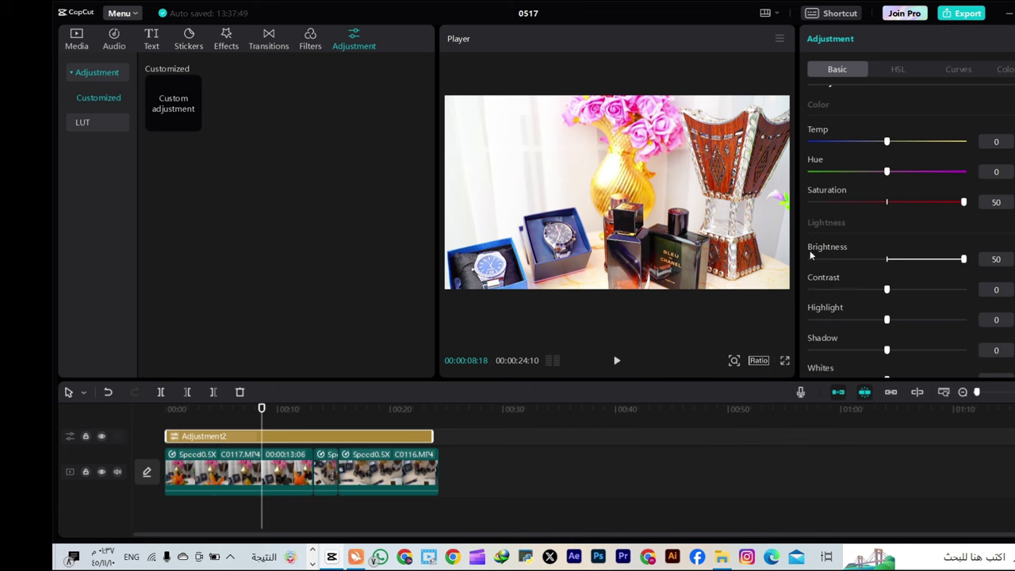
Step: Lower the adjustment layer's saturation to 25 and its brightness to 23
drag(936, 203, 925, 204)
click(935, 262)
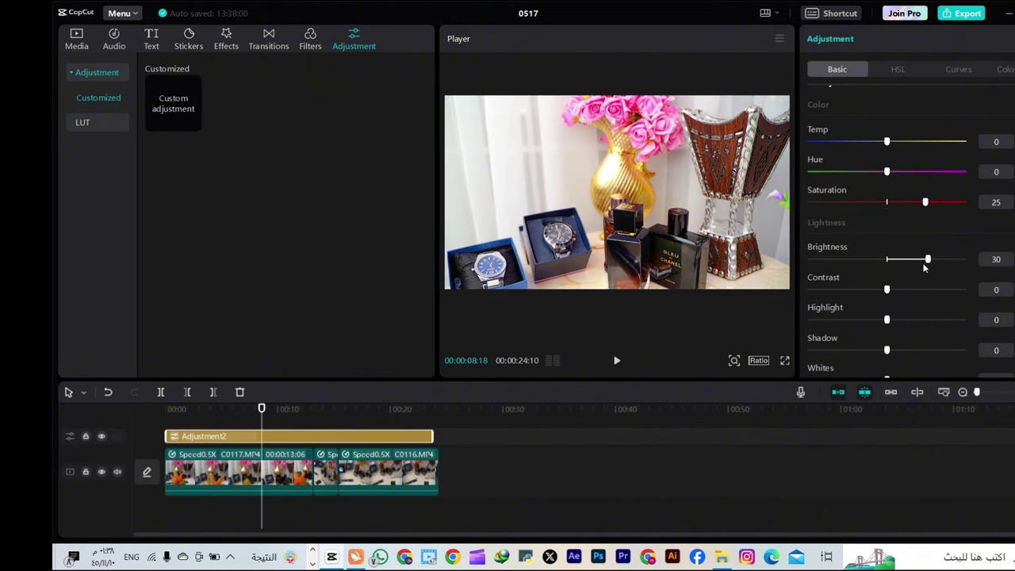
drag(924, 265, 923, 260)
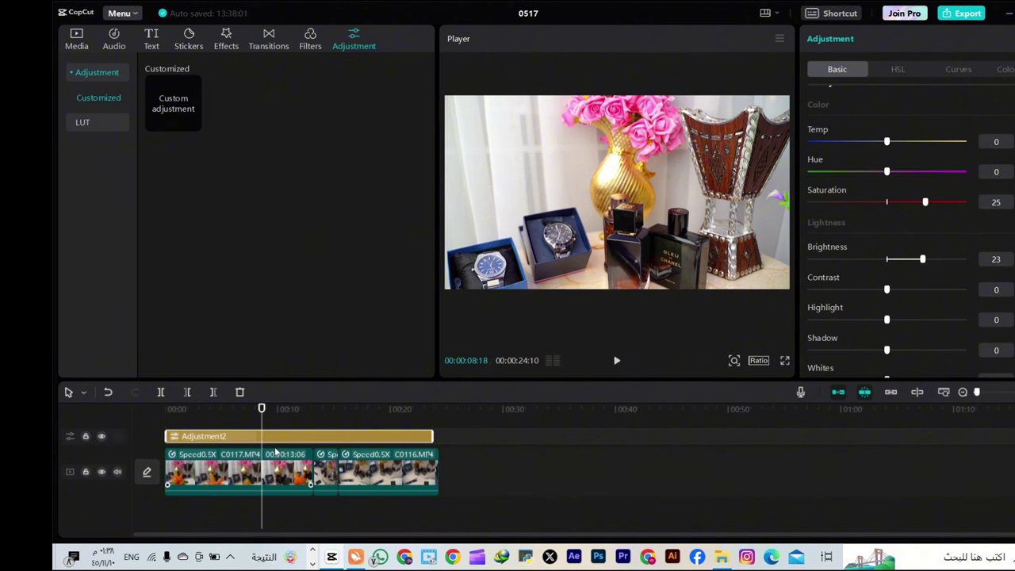
Step: Split the adjustment layer and the C0117 clip beneath it at 00:00:08:18
click(161, 392)
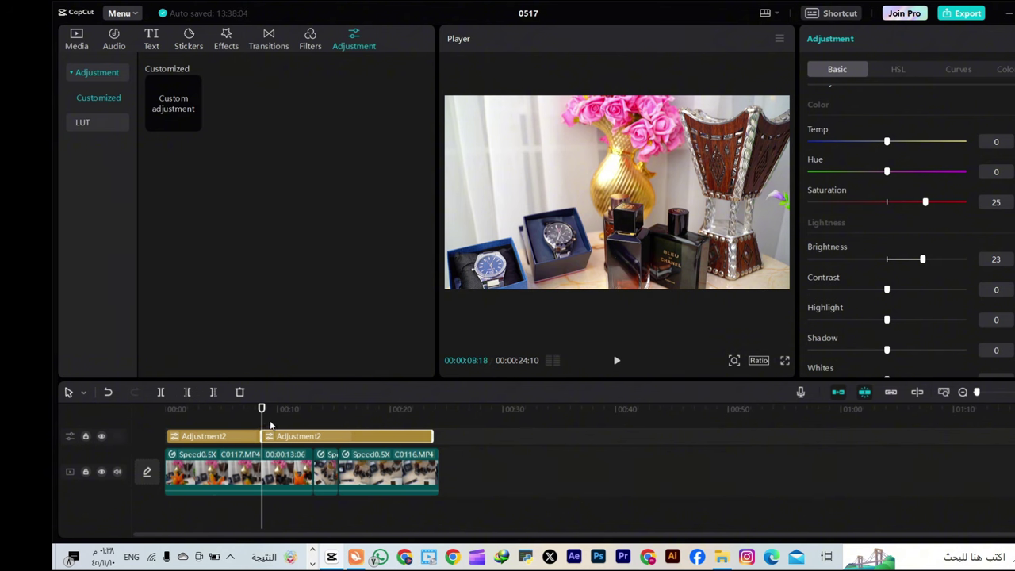
mouse_move(265, 425)
mouse_down()
mouse_move(314, 430)
mouse_move(262, 439)
mouse_up()
click(242, 478)
click(161, 392)
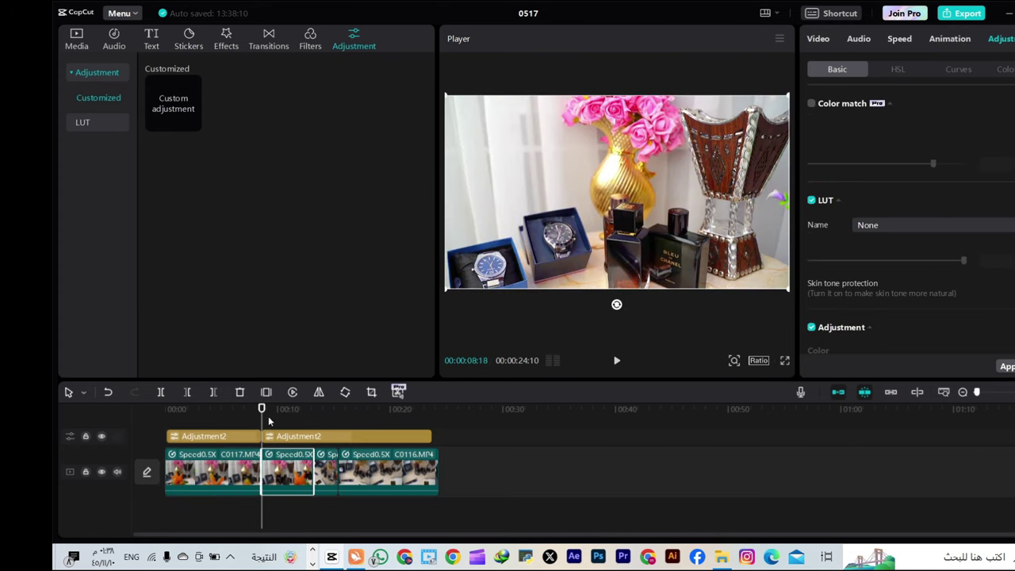
Step: Split the second adjustment segment at 00:00:13:06, where the C0117 footage ends
drag(261, 422, 310, 433)
click(310, 432)
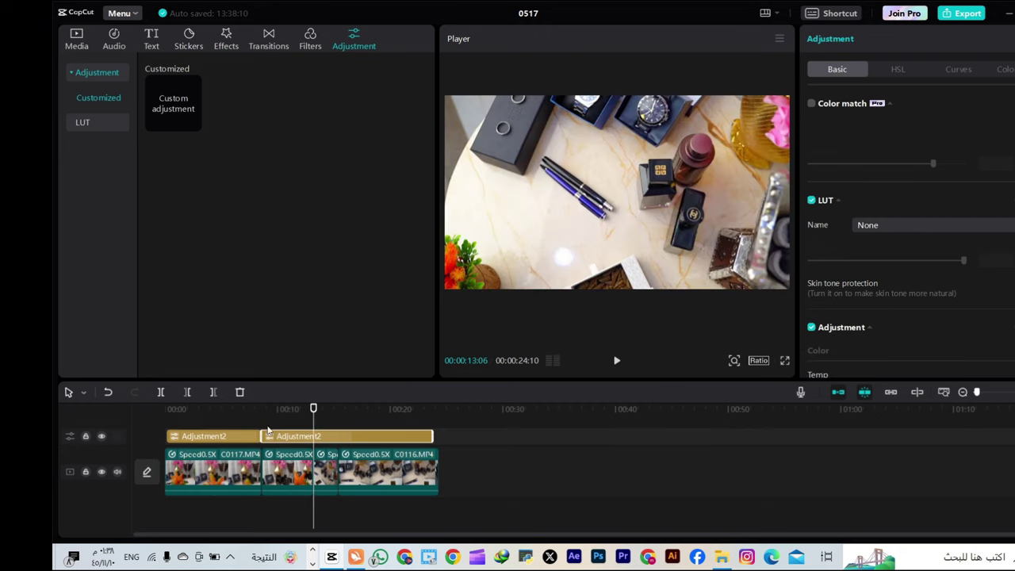
click(161, 392)
Step: Select all video clips together and set their brightness to 48 in the basic adjustments
click(305, 461)
drag(477, 477, 185, 492)
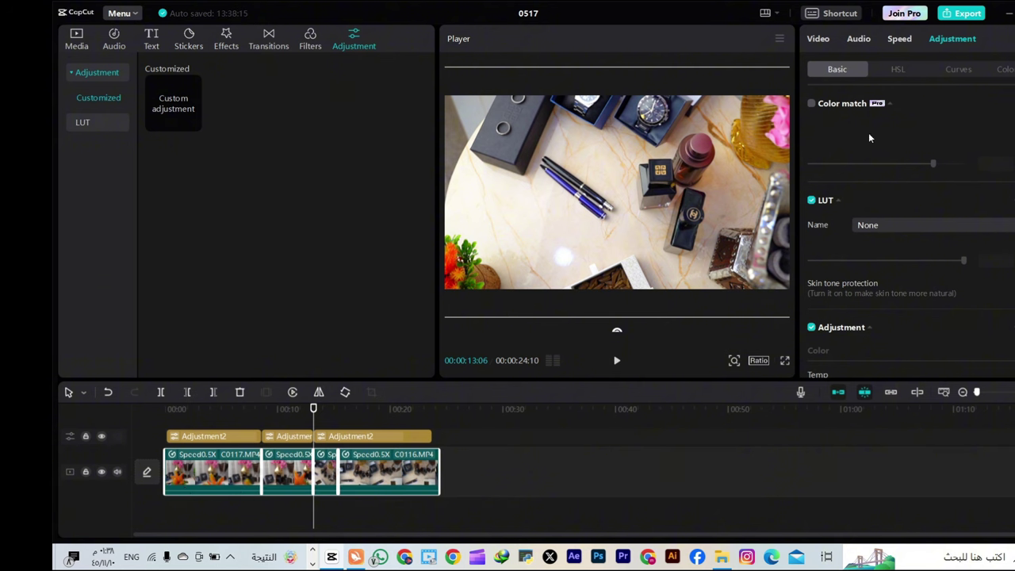
click(899, 69)
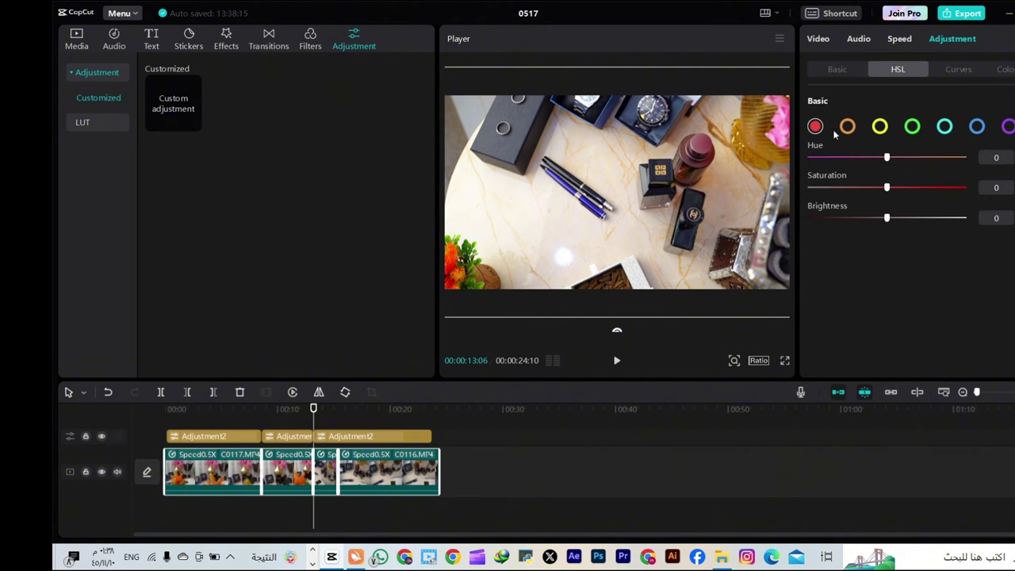
click(835, 73)
scroll(873, 277, down, 5)
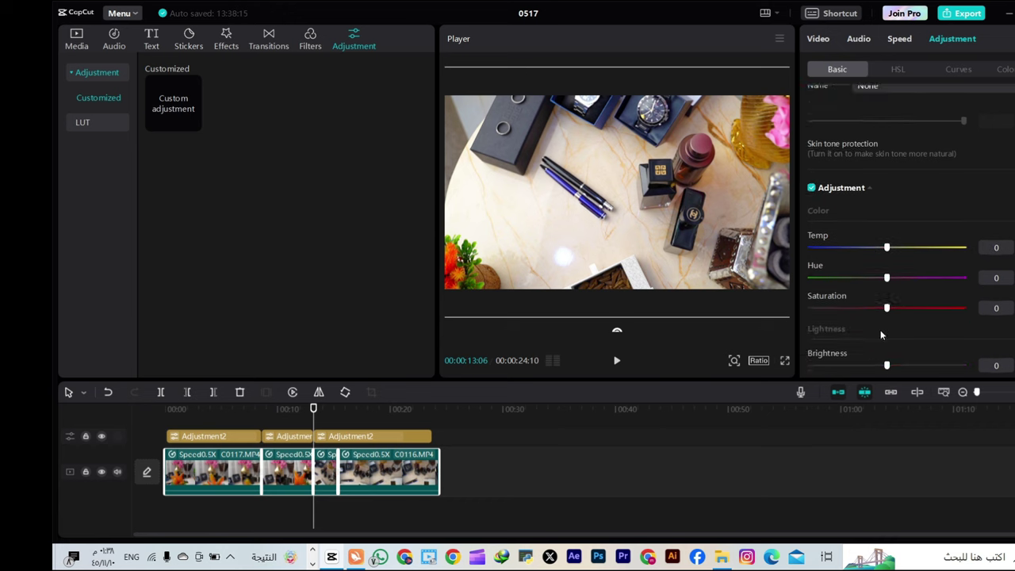
drag(902, 314, 960, 309)
Step: Compare selecting only the C0116 clip with selecting all video clips together
click(369, 478)
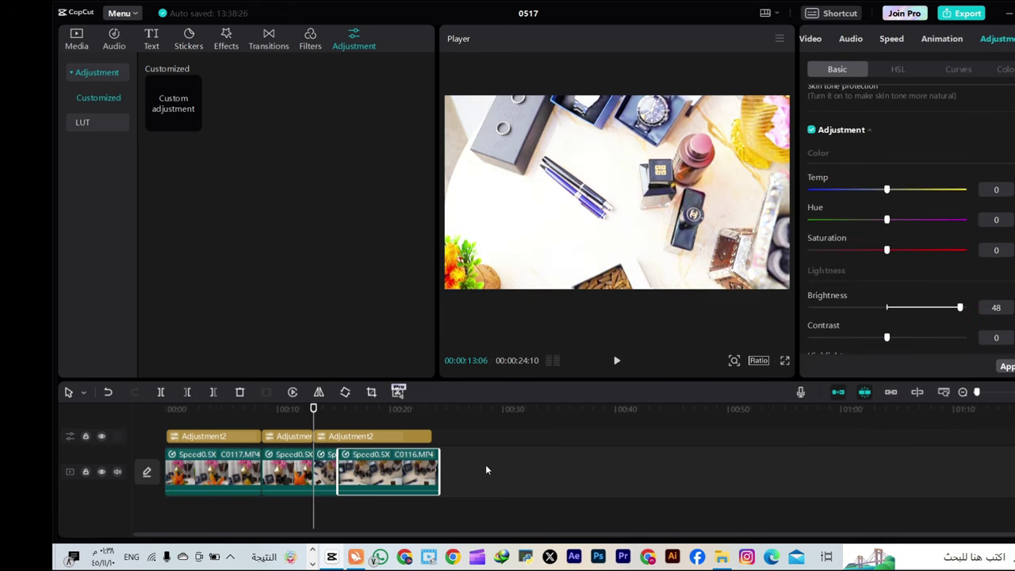
drag(486, 470, 202, 480)
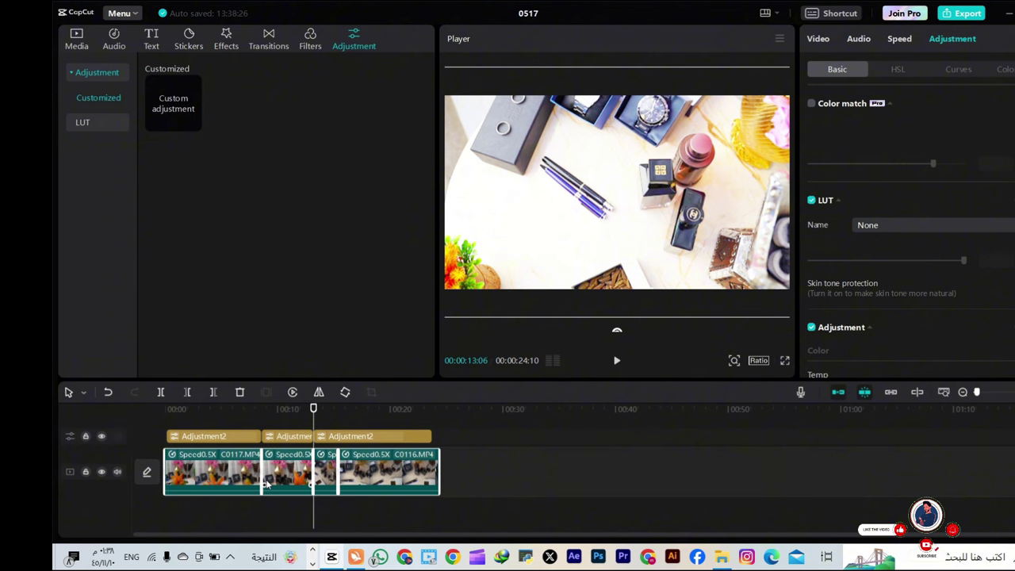
click(364, 480)
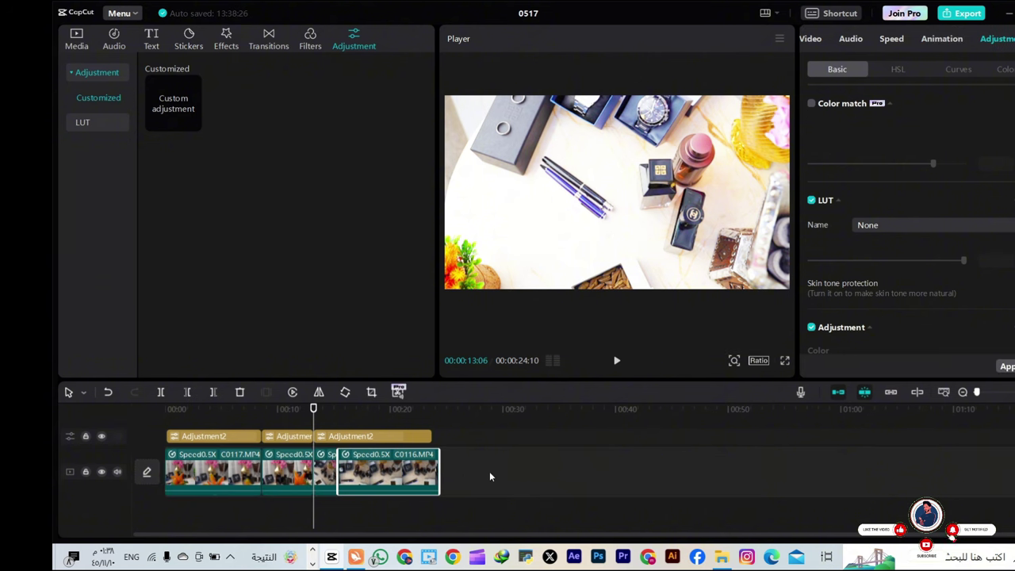
drag(489, 476, 183, 503)
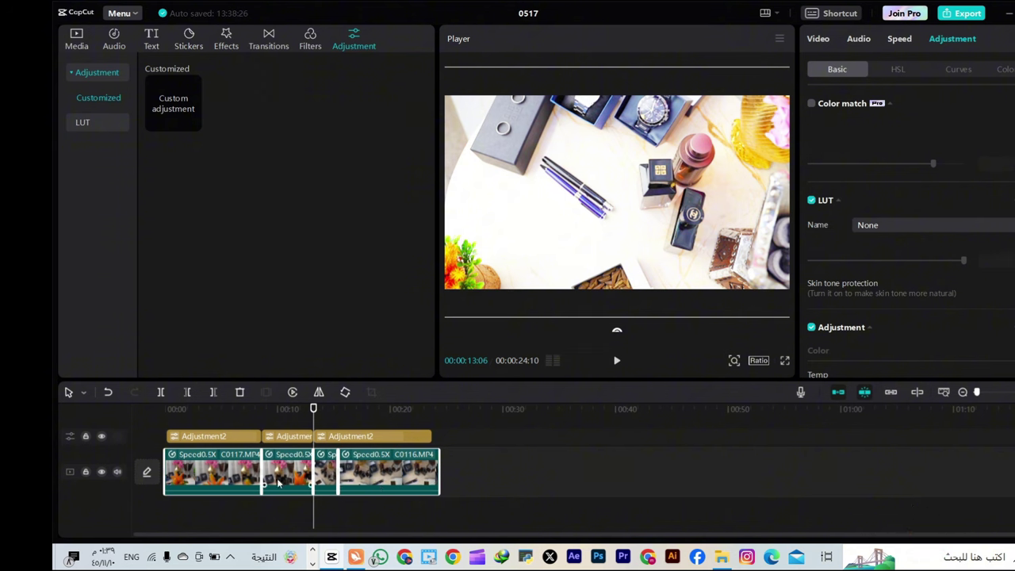
Step: Delete the last two adjustment segments and extend the first one to the end of the C0116 clip
click(379, 437)
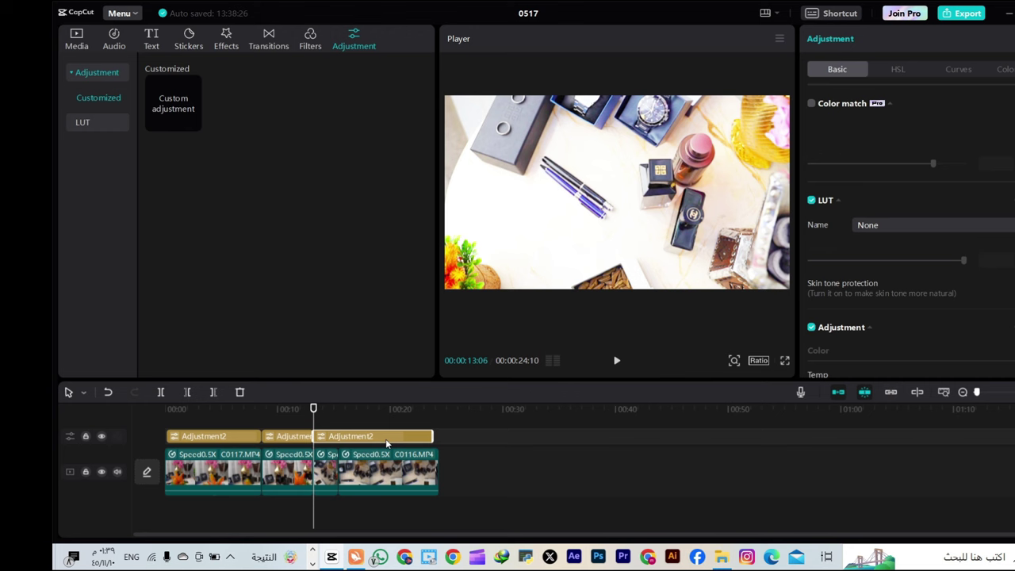
key(Delete)
click(295, 445)
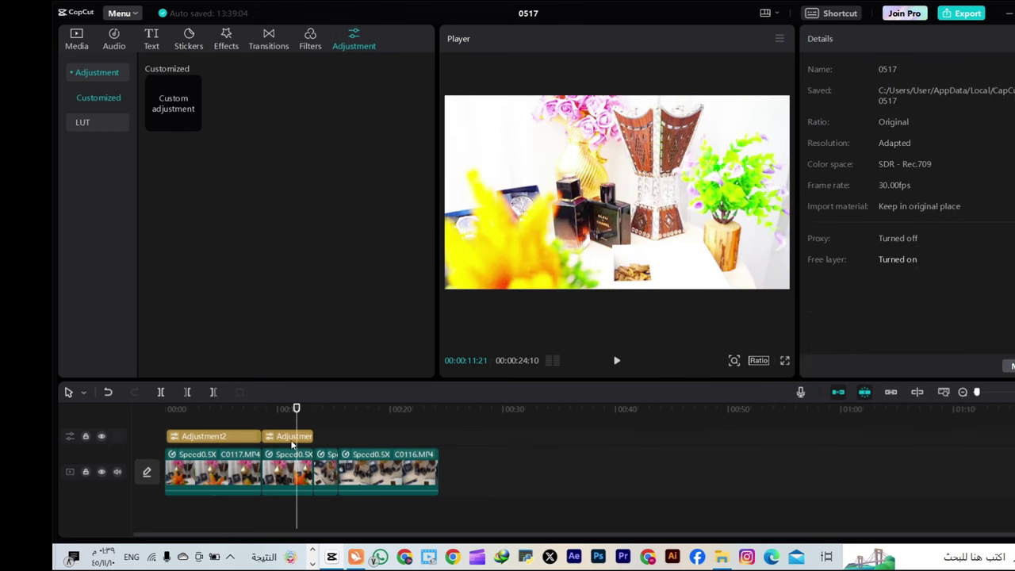
drag(258, 439, 438, 438)
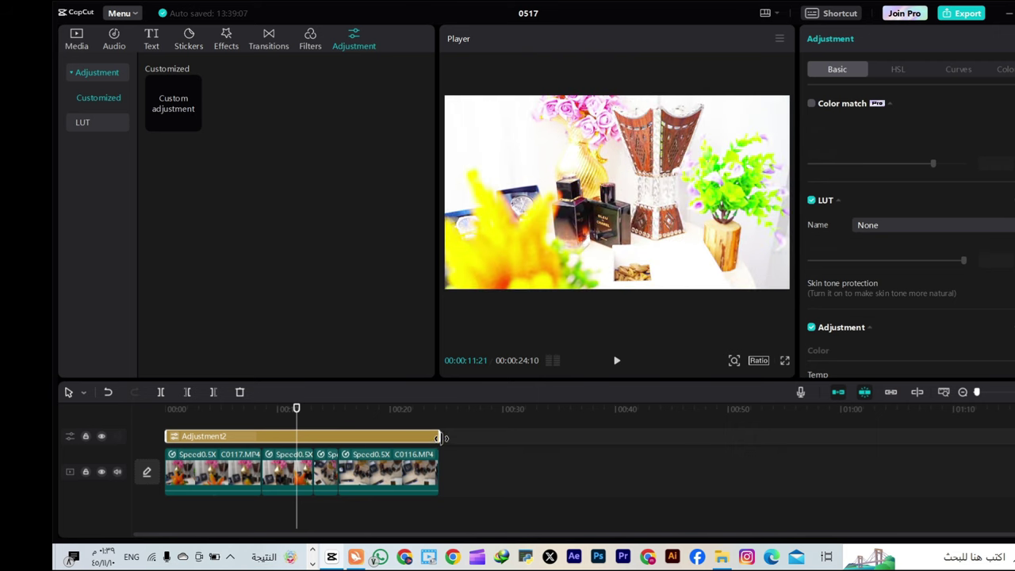
Step: Lower the adjustment layer's brightness to 9 in its basic settings
click(902, 72)
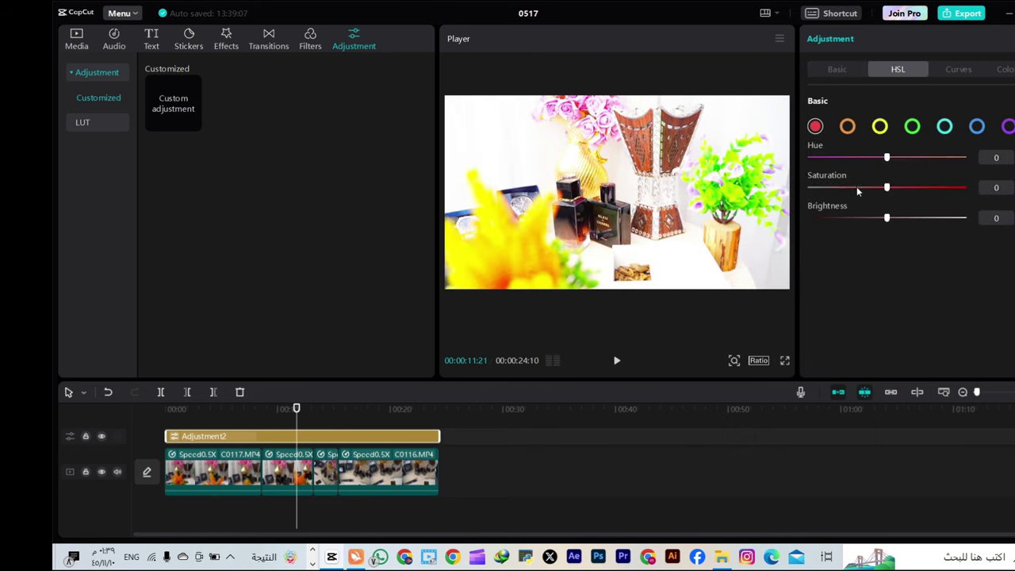
click(841, 72)
scroll(896, 241, down, 5)
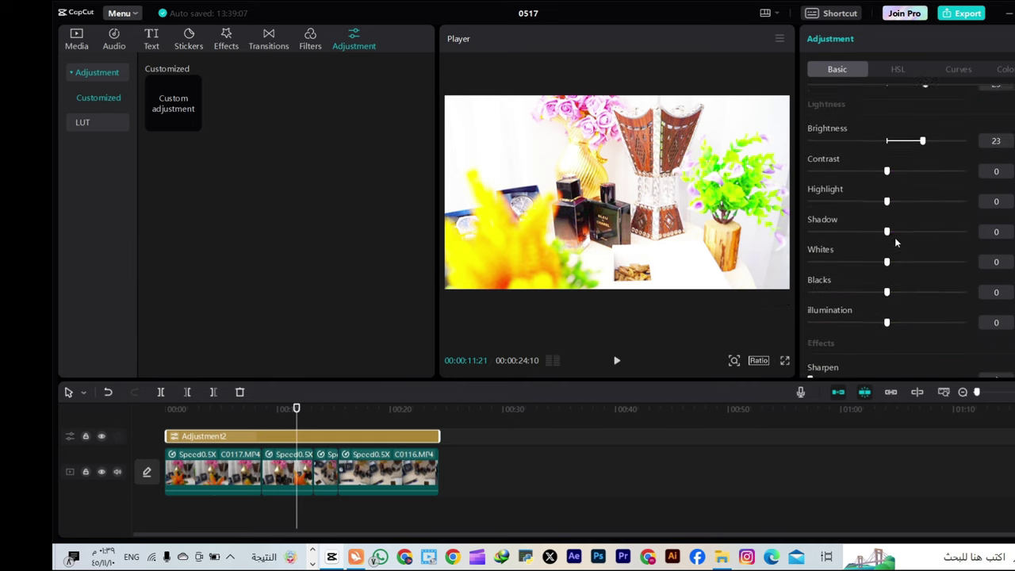
drag(908, 130, 899, 131)
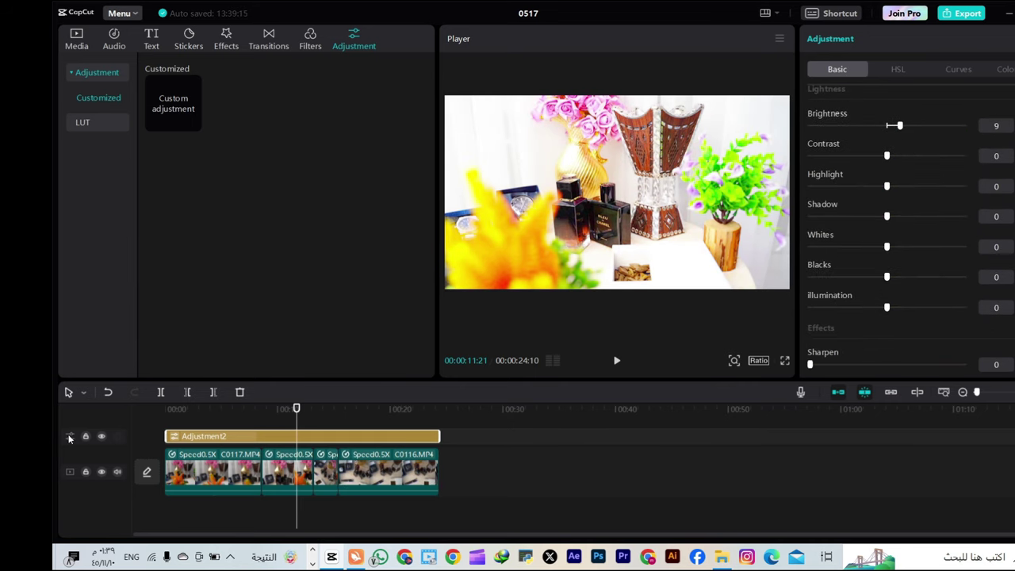
Step: Hide the adjustment track and reset the brightness of all video clips to 0
click(101, 438)
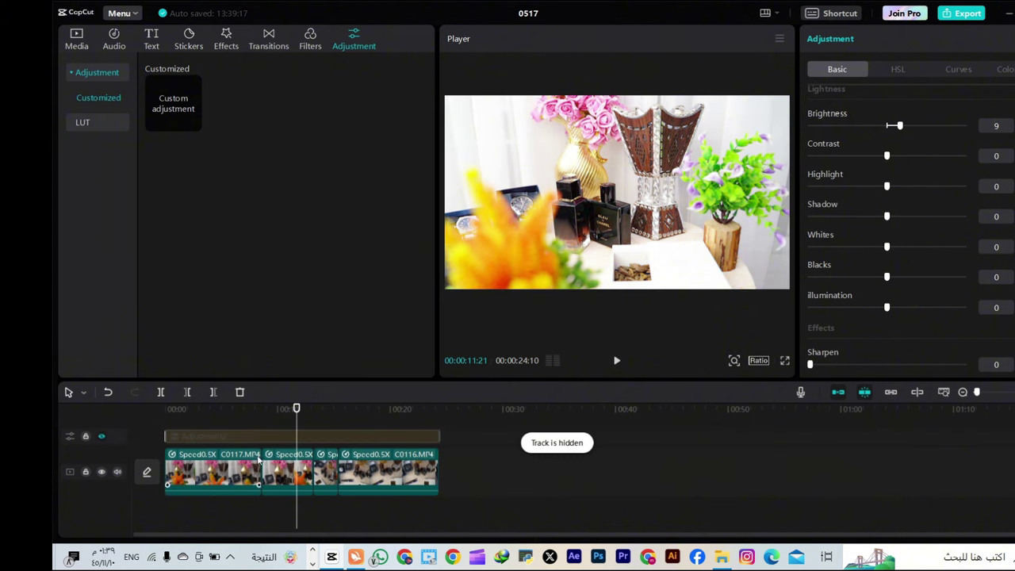
drag(472, 465, 222, 501)
scroll(903, 237, down, 3)
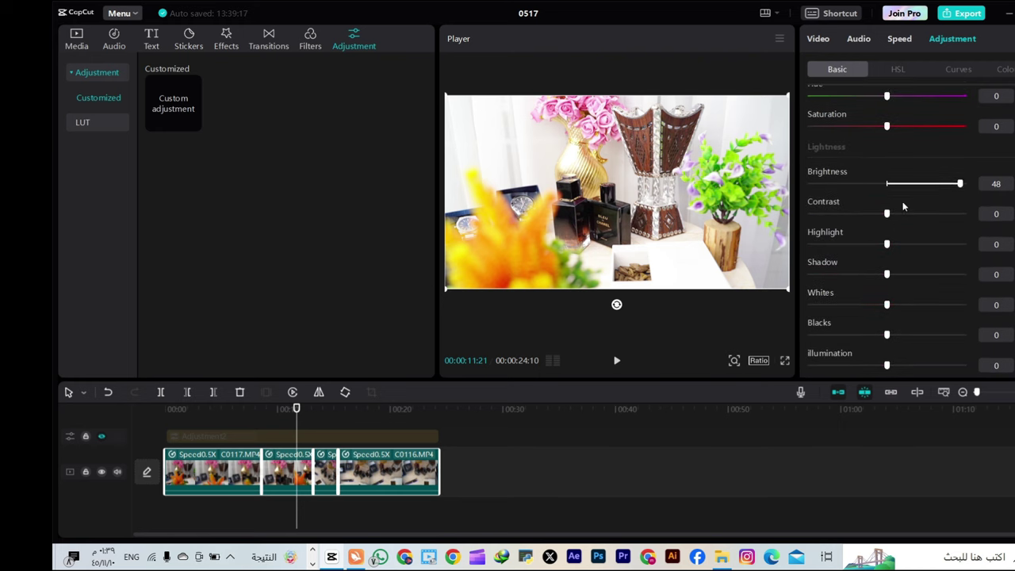
click(888, 184)
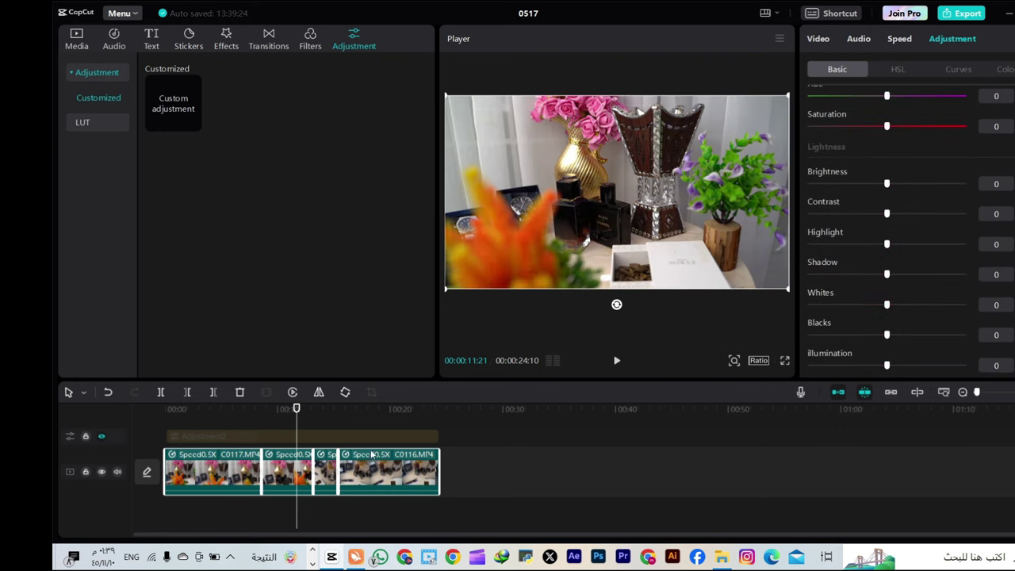
Step: Return the playhead to the start of the timeline and show the adjustment track again
scroll(316, 419, up, 1)
drag(300, 426, 165, 427)
scroll(880, 201, up, 5)
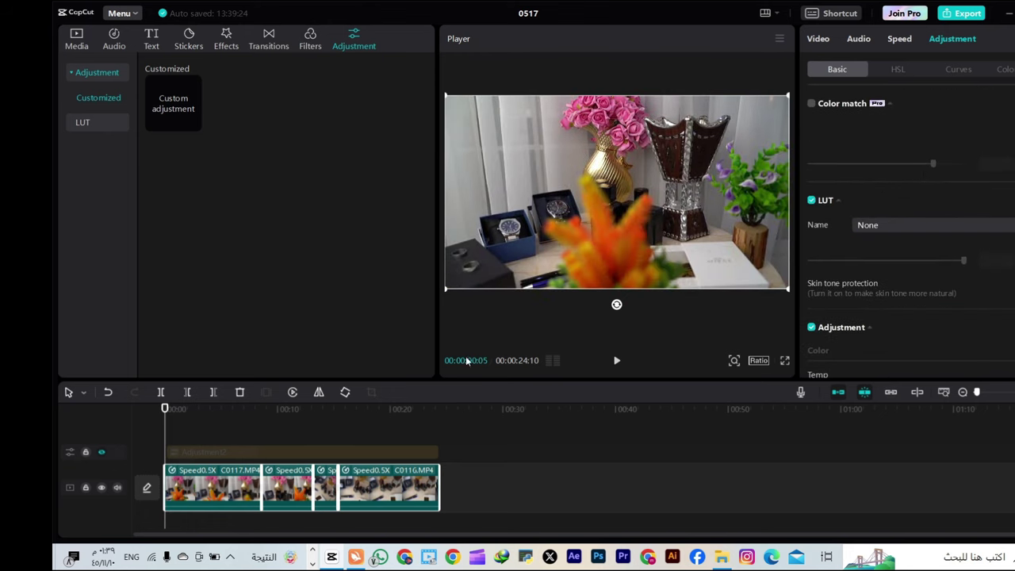
click(328, 455)
click(102, 453)
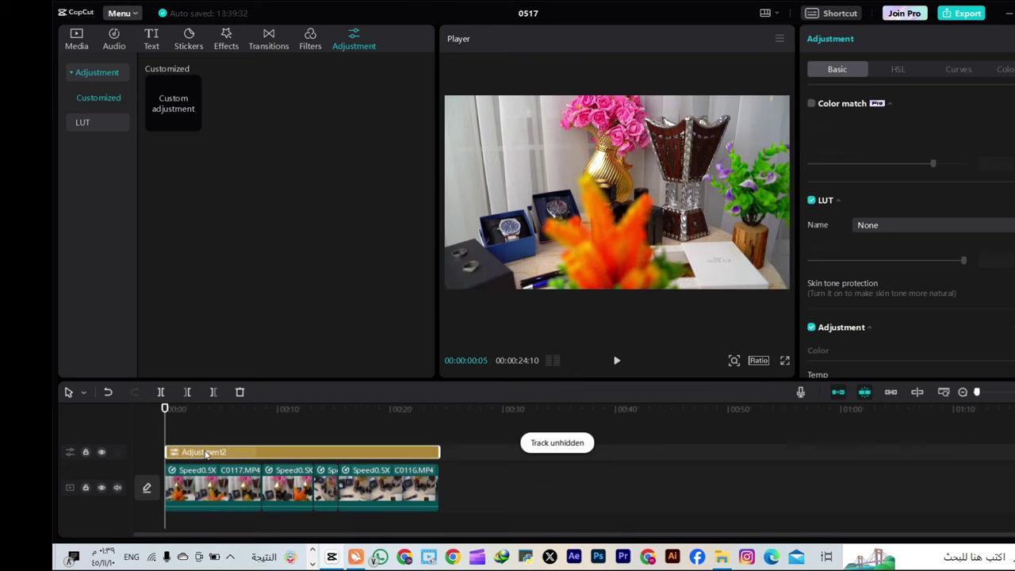
Step: Compare the footage with the adjustment track hidden and shown at 00:00:03:03, and preview the graded result at 00:00:11:15
drag(166, 435, 199, 444)
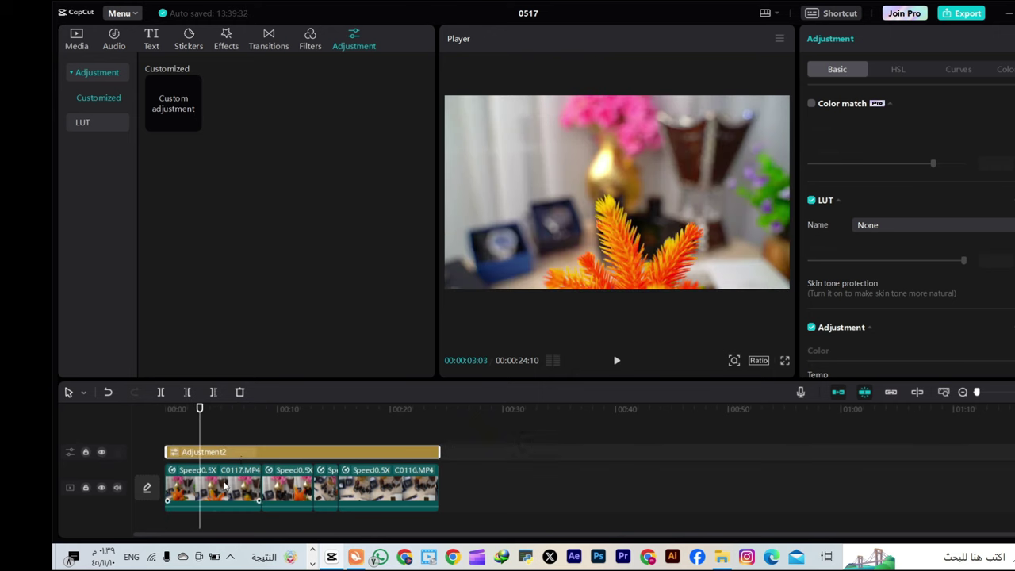
drag(456, 496, 230, 496)
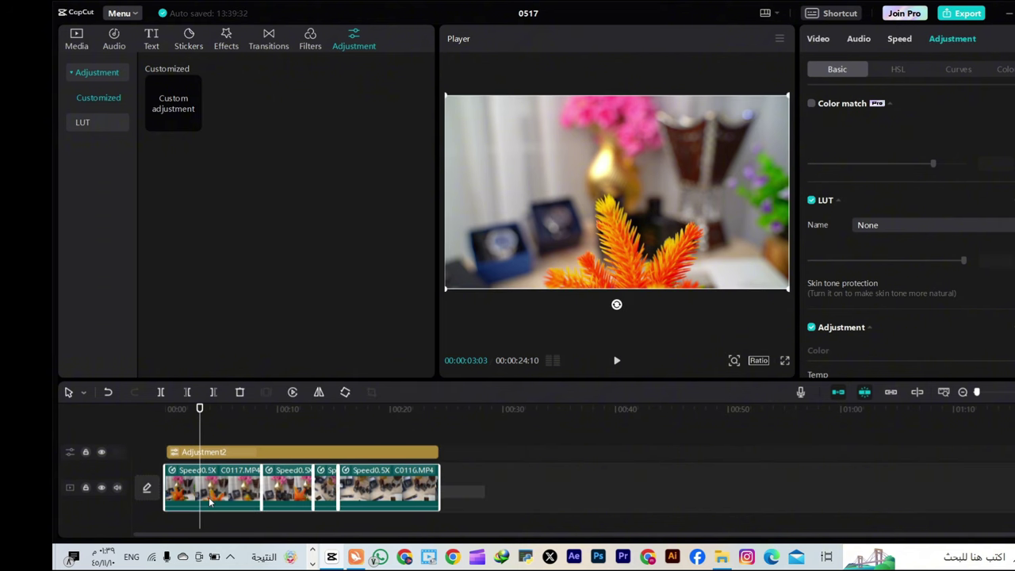
click(100, 452)
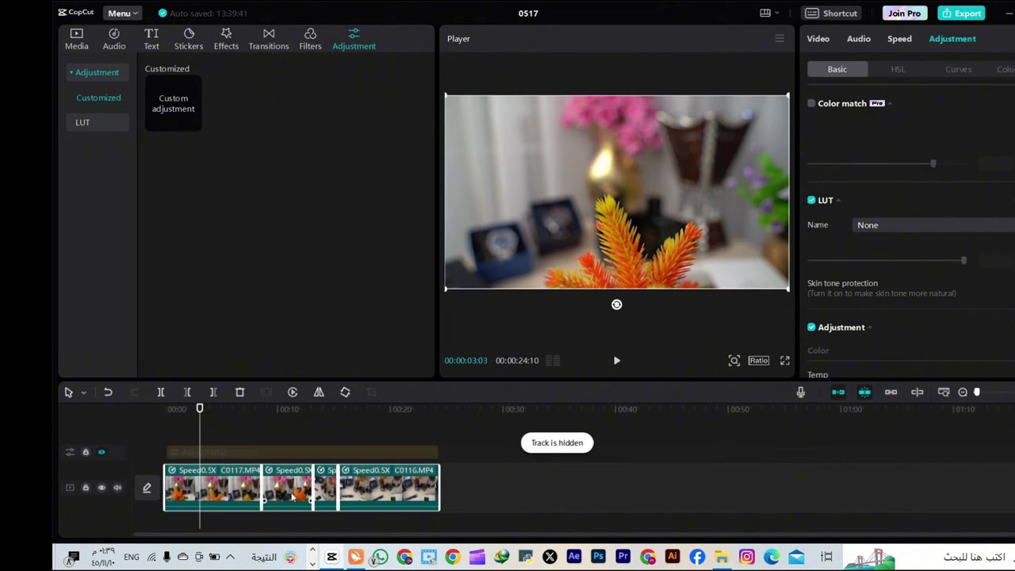
click(100, 452)
click(241, 453)
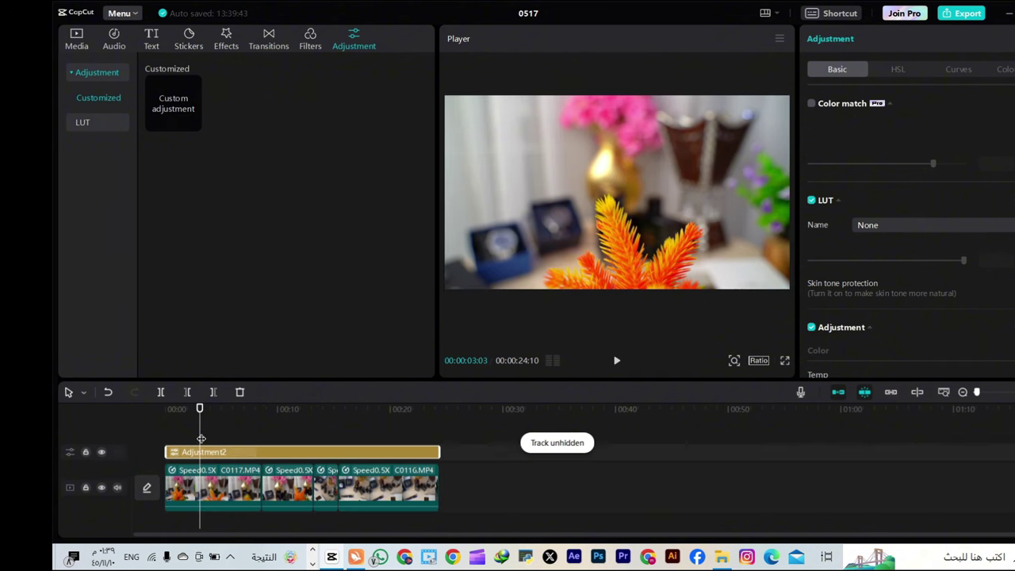
drag(201, 438, 294, 446)
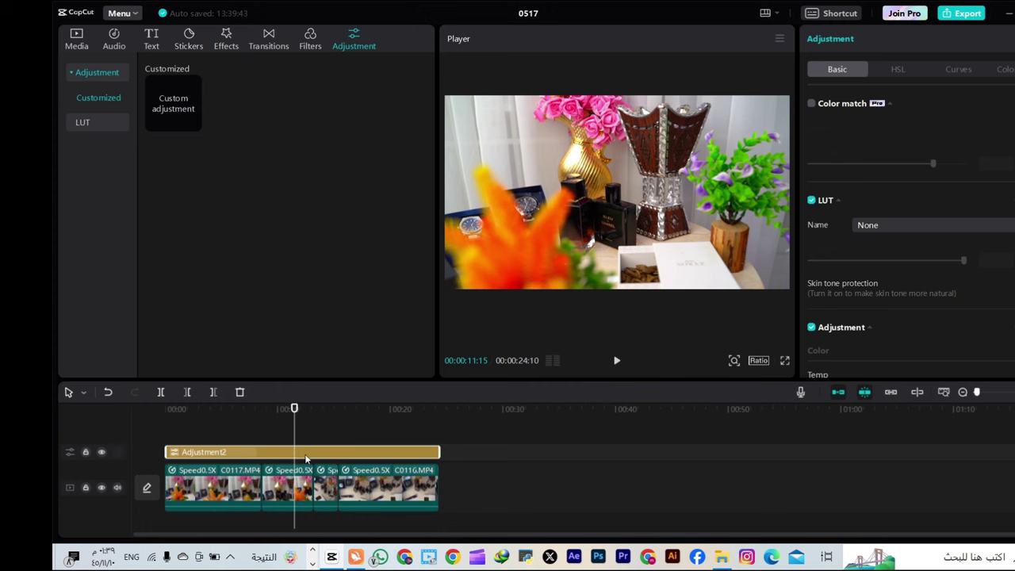
mouse_move(305, 457)
mouse_down()
mouse_move(314, 438)
mouse_move(299, 460)
mouse_up()
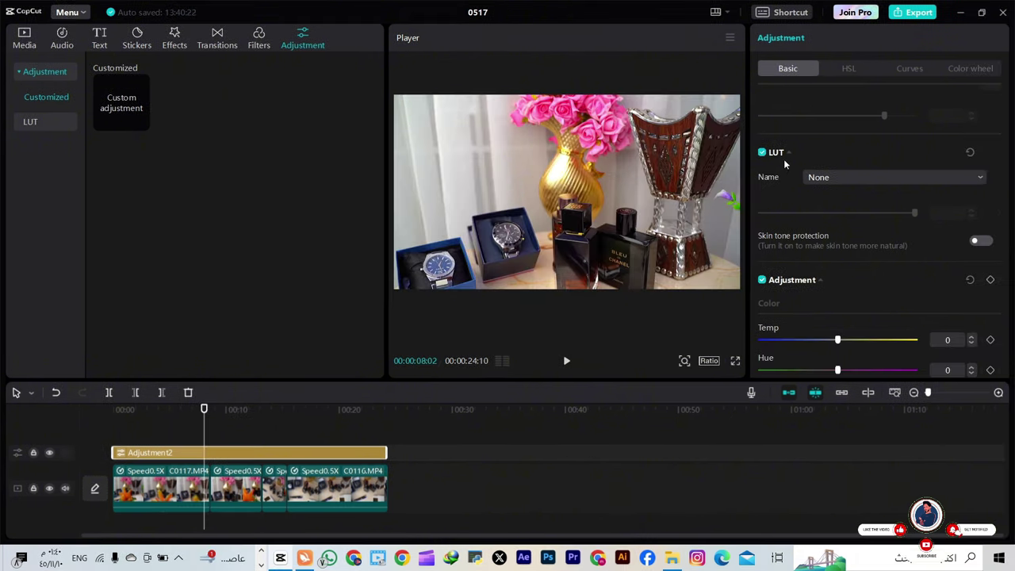
Step: Enable color match on the adjustment layer and use a frame selected from the video as its source
scroll(836, 147, up, 1)
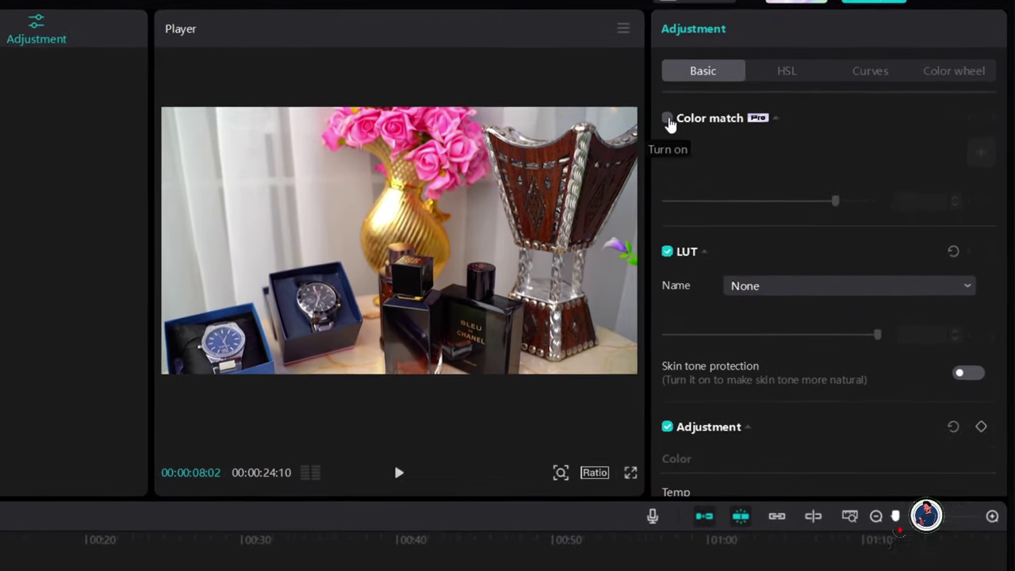
click(763, 104)
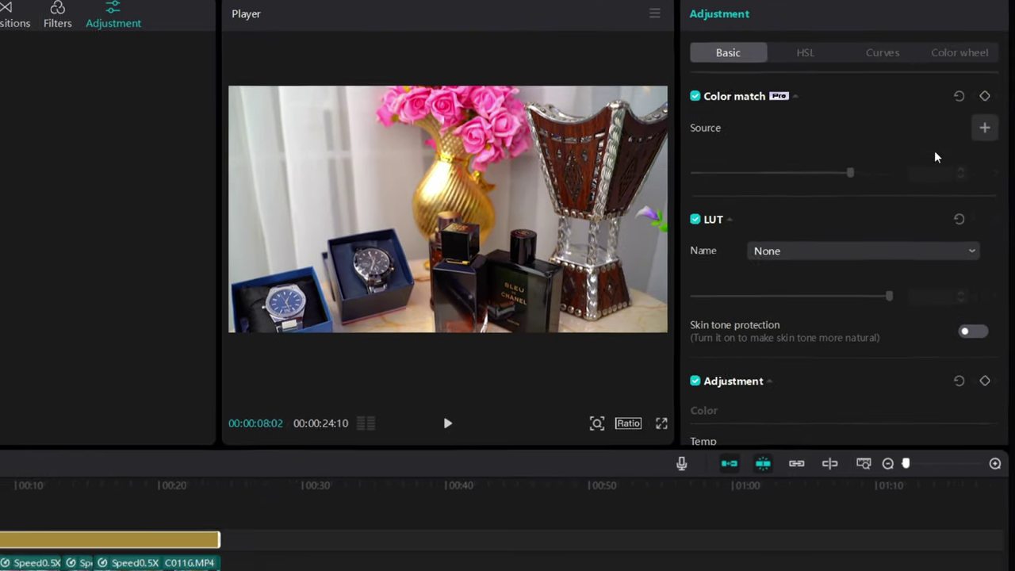
click(985, 127)
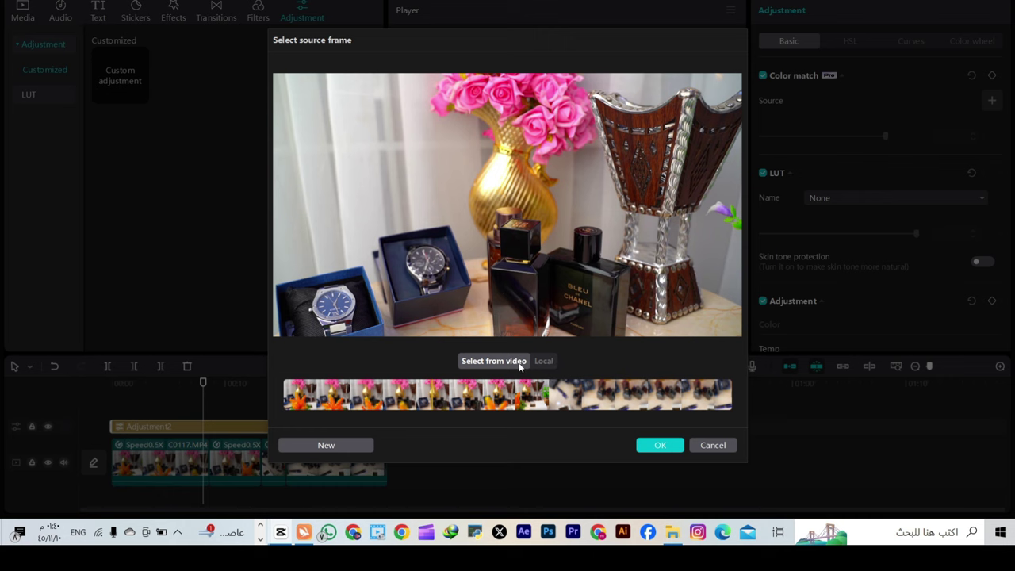
click(414, 402)
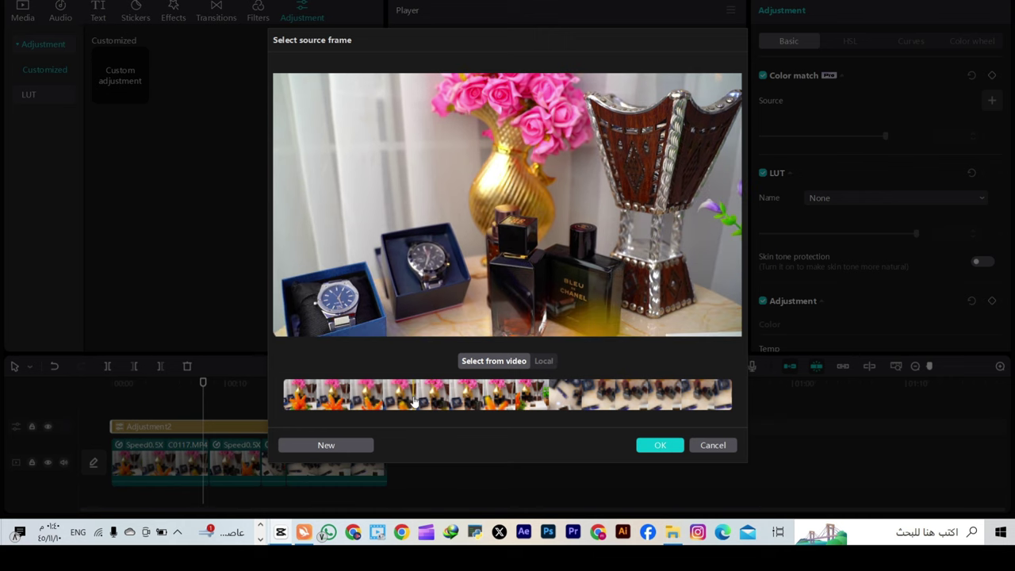
click(661, 446)
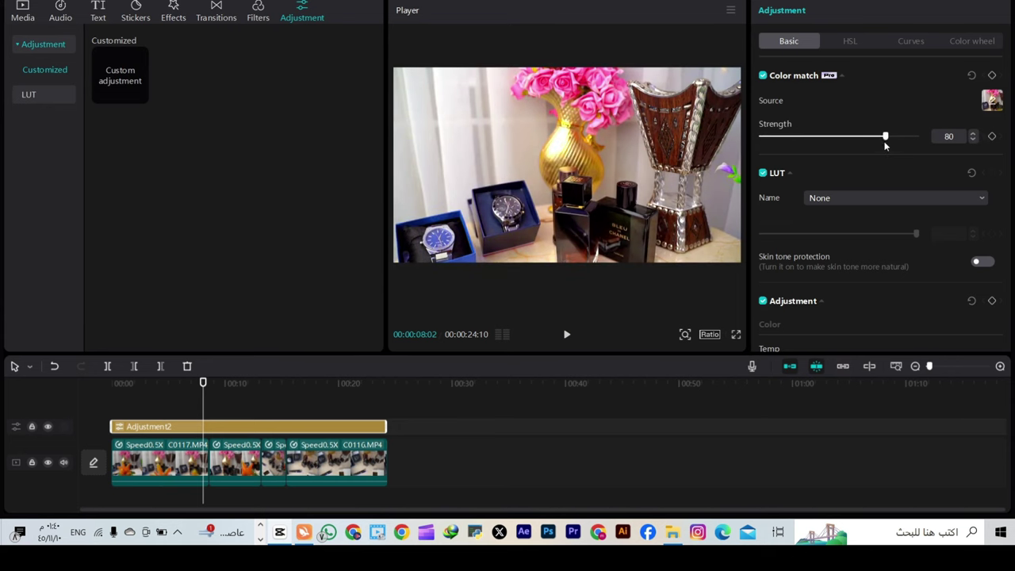
Step: Try color match strengths such as 15 and 68, and reset the color match settings
drag(887, 141, 784, 139)
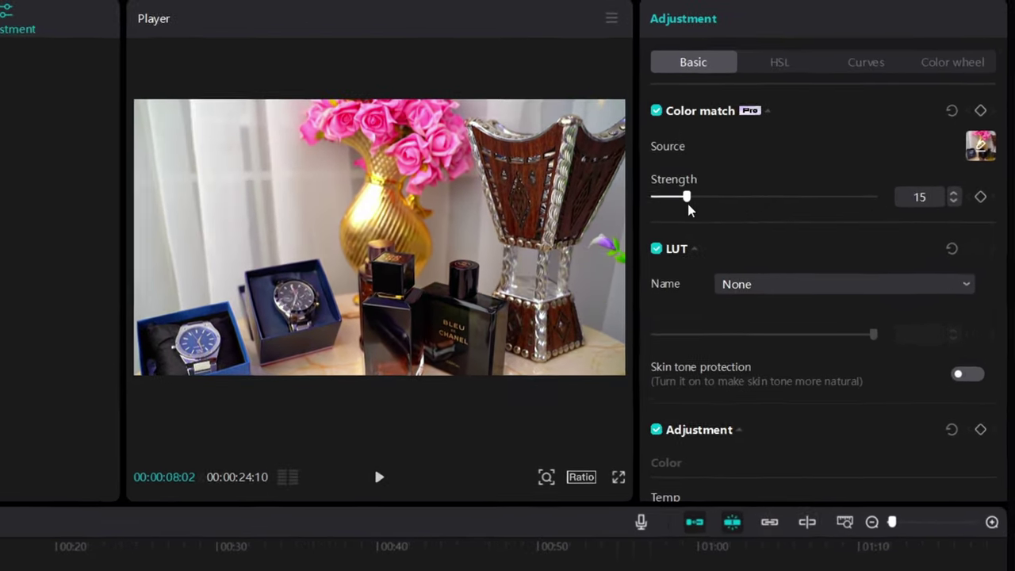
drag(689, 209, 778, 242)
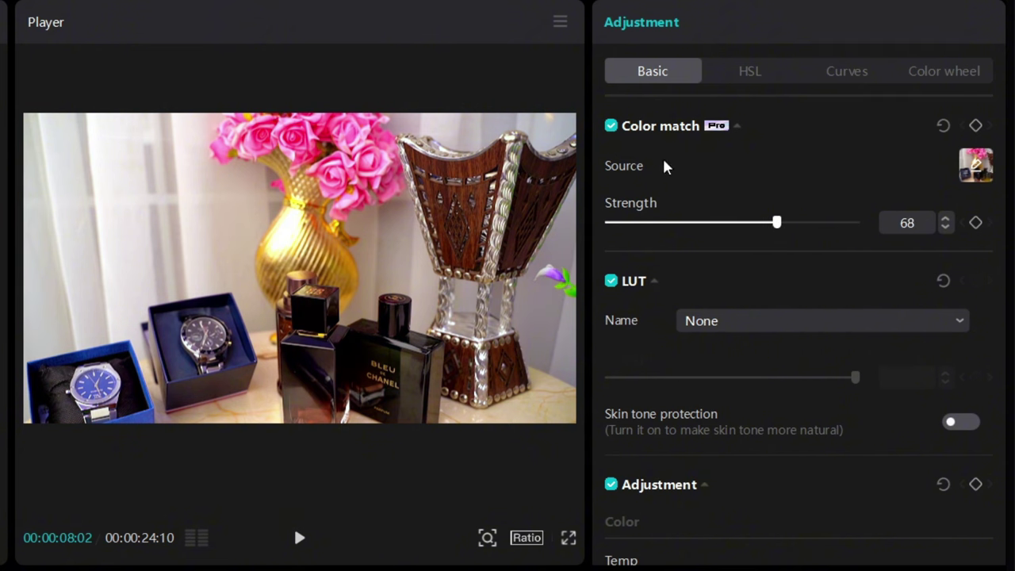
drag(778, 222, 748, 230)
click(943, 127)
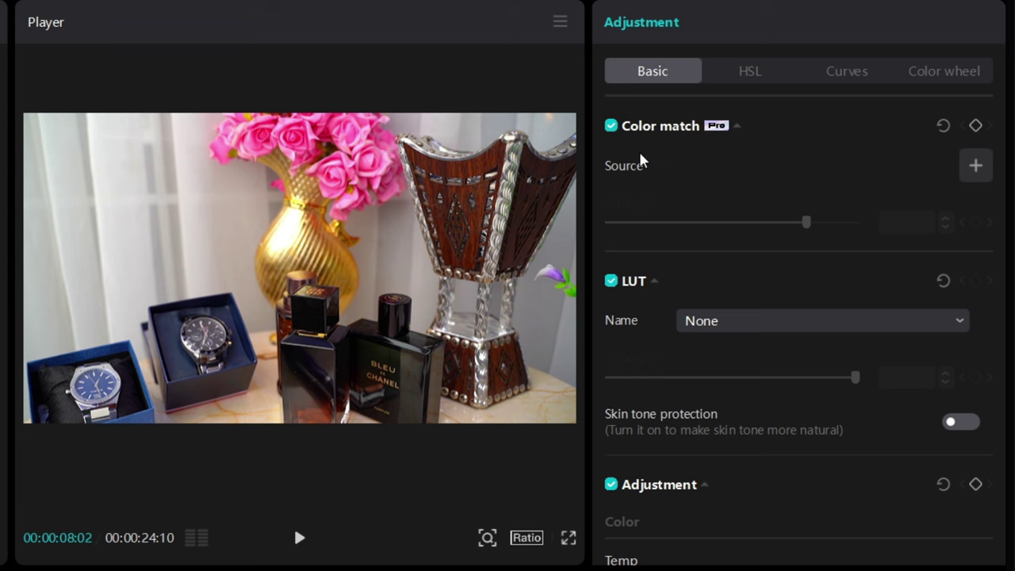
Step: Reapply color match from the current video frame with a strength above 80, and turn color match off
click(976, 166)
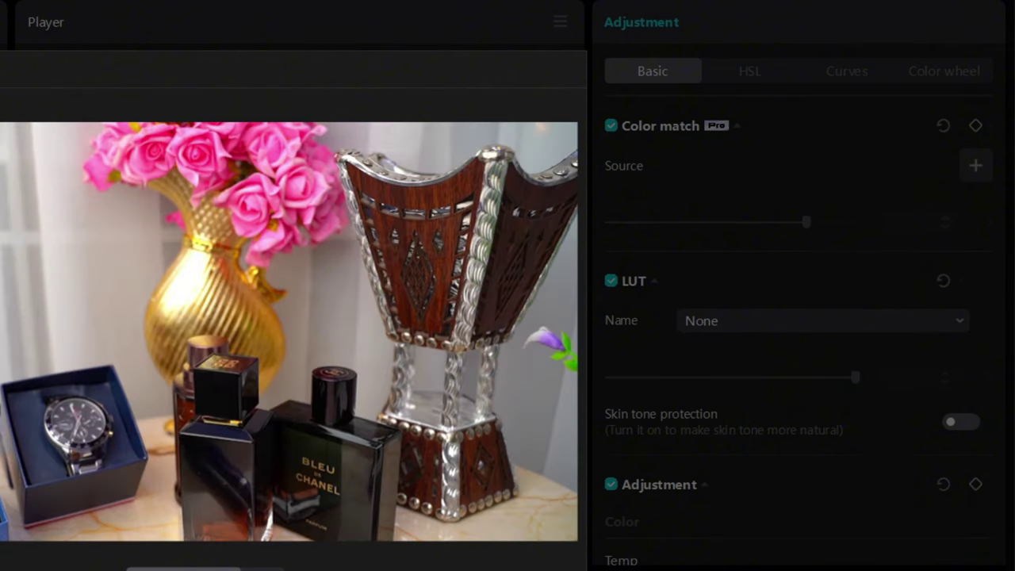
key(Return)
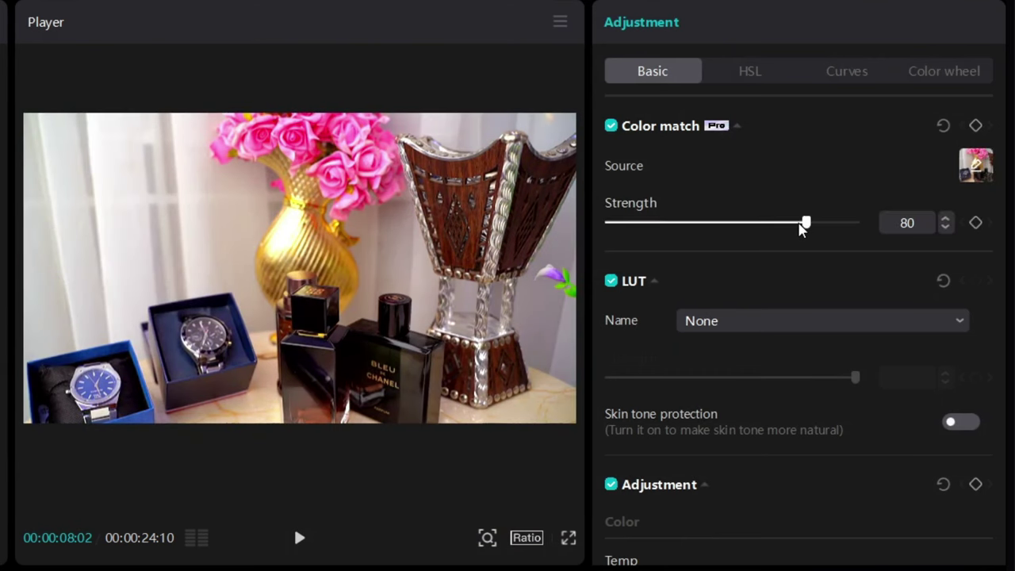
drag(803, 228, 825, 222)
click(611, 127)
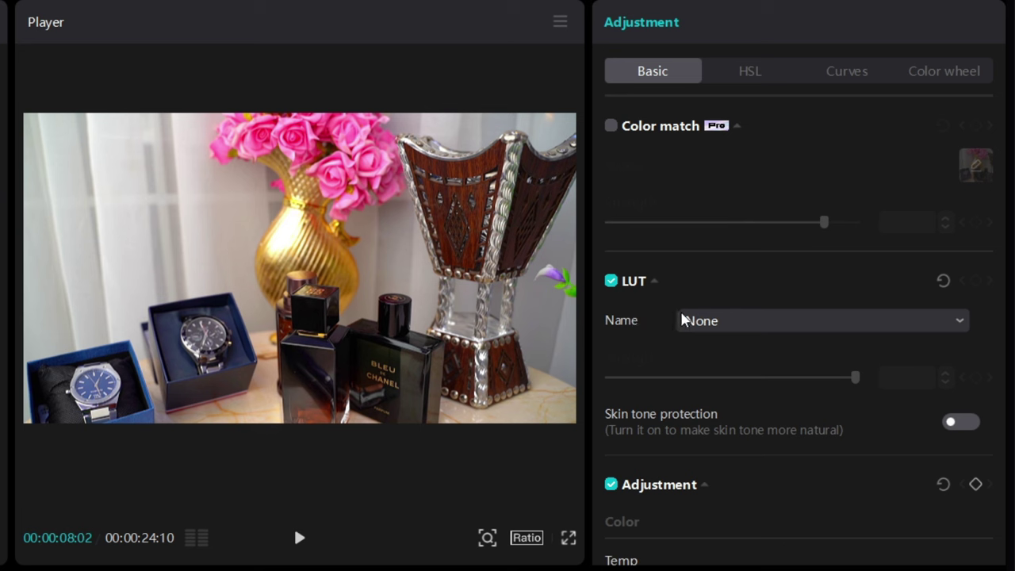
Step: Reset the adjustment layer's brightness and saturation to 0
scroll(671, 503, down, 5)
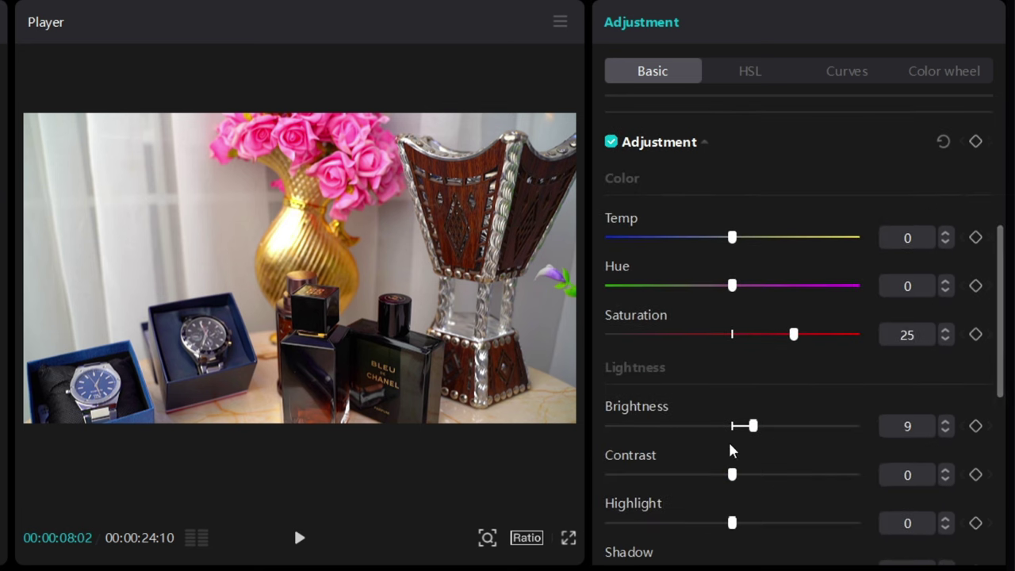
click(732, 426)
scroll(759, 403, up, 3)
scroll(754, 418, down, 6)
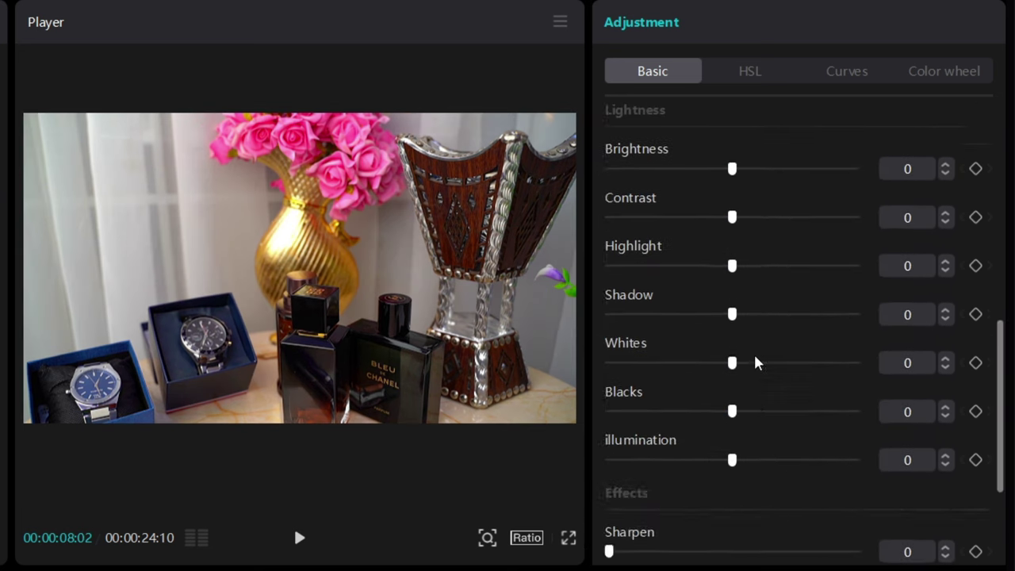
scroll(746, 357, up, 3)
click(730, 366)
scroll(760, 318, up, 3)
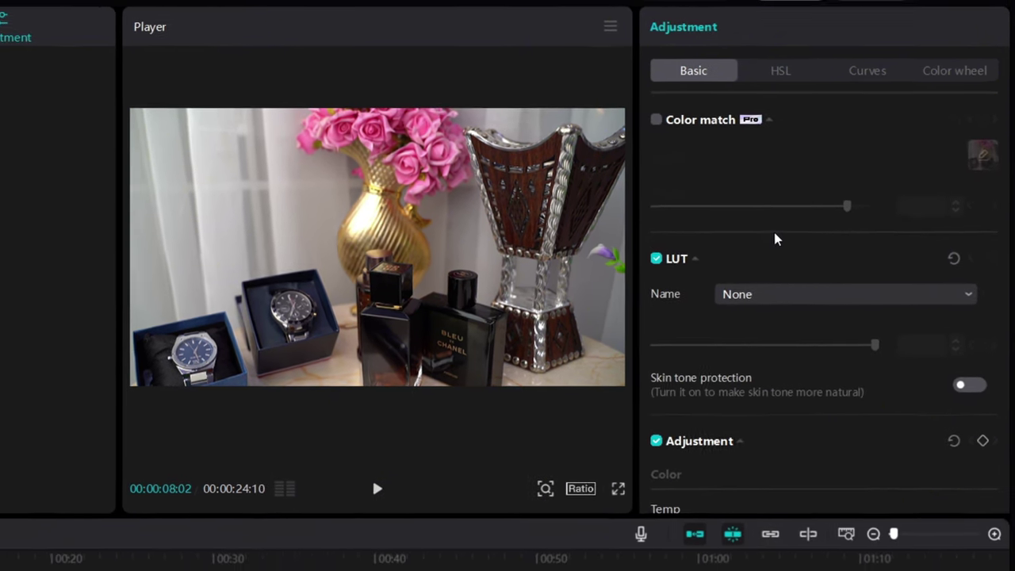
Step: Check which LUTs can be chosen for the adjustment layer, keeping None
scroll(747, 252, down, 2)
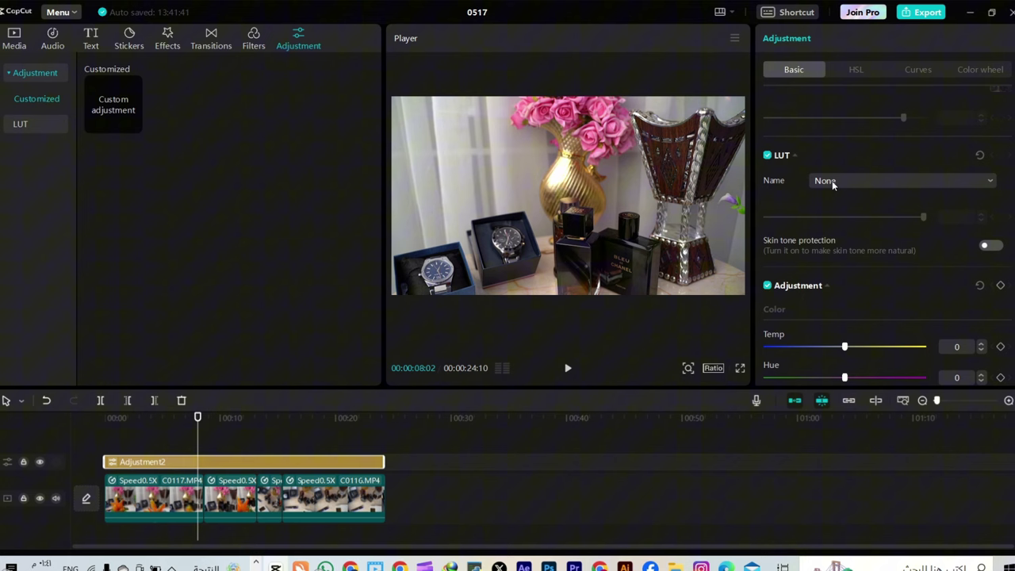
click(797, 205)
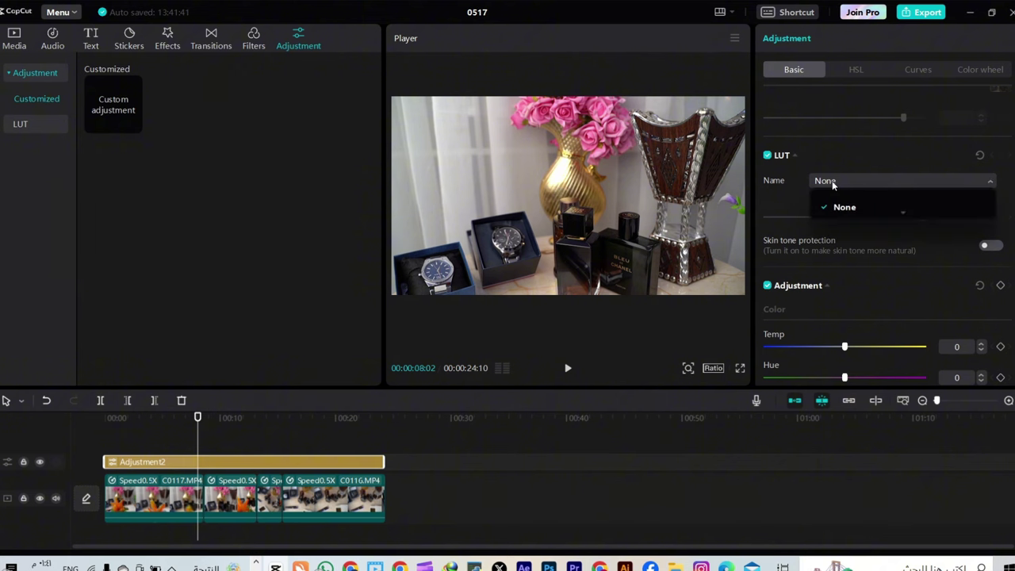
click(905, 214)
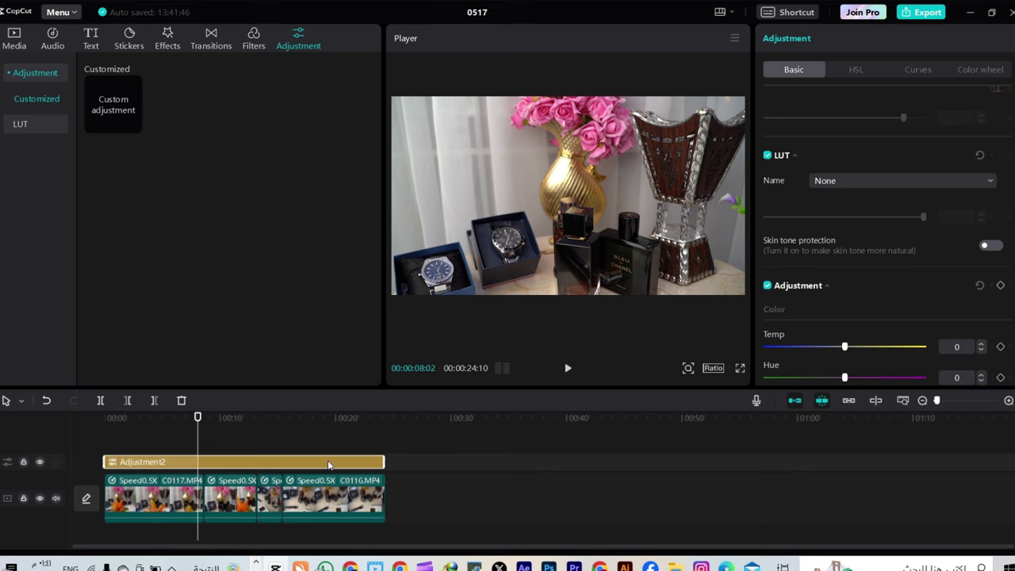
Step: Preview the footage at 00:00:13:17 and expand the adjustment layer's color and lightness settings
mouse_move(329, 467)
mouse_down()
mouse_move(336, 449)
mouse_move(326, 475)
mouse_up()
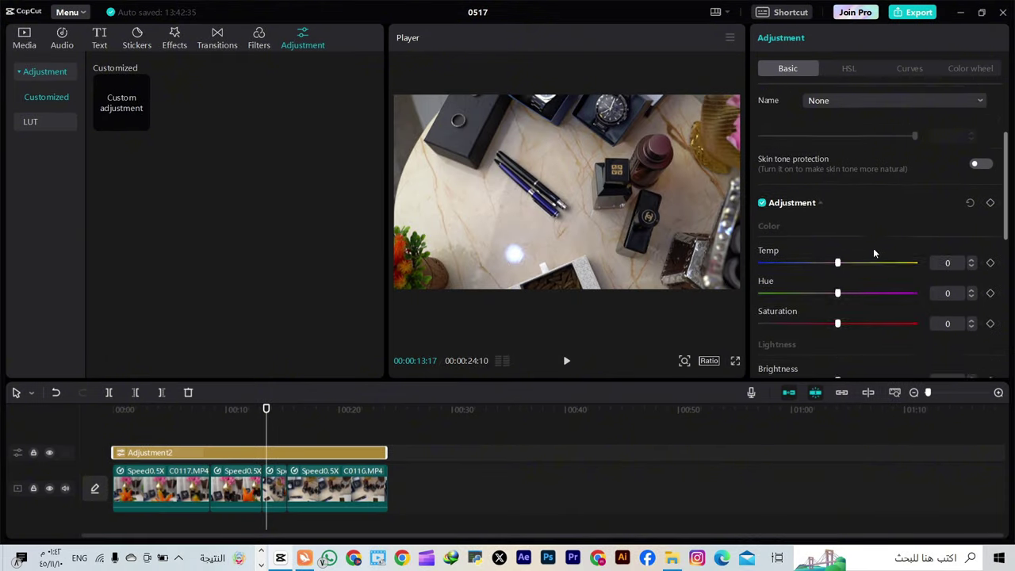
scroll(868, 236, down, 1)
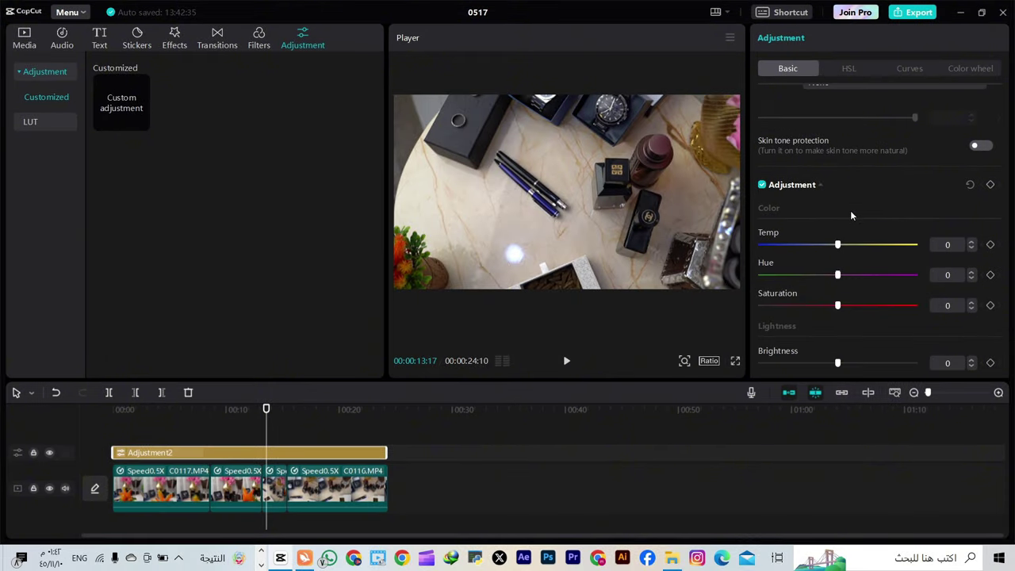
scroll(828, 195, up, 3)
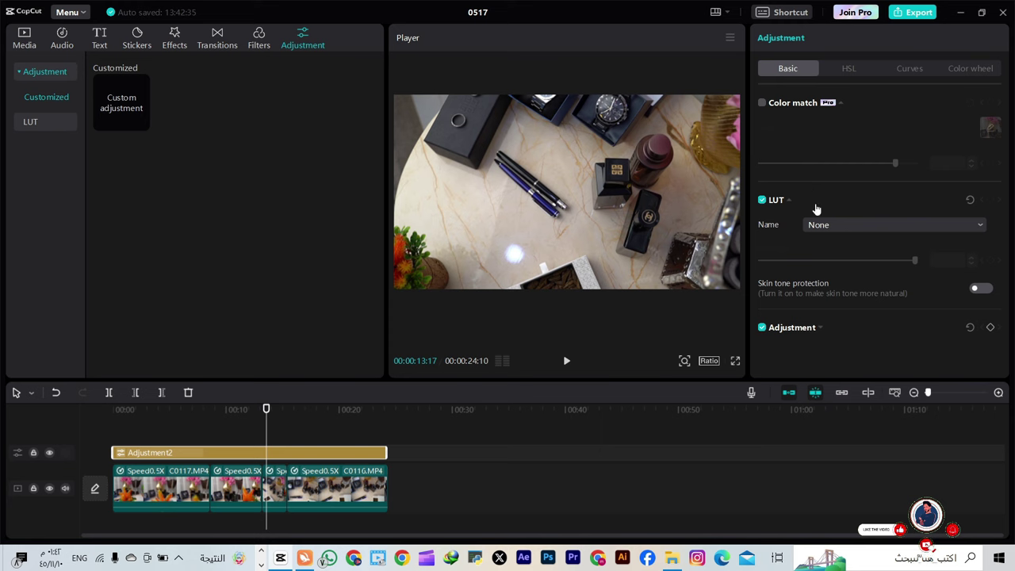
click(828, 329)
scroll(834, 325, down, 3)
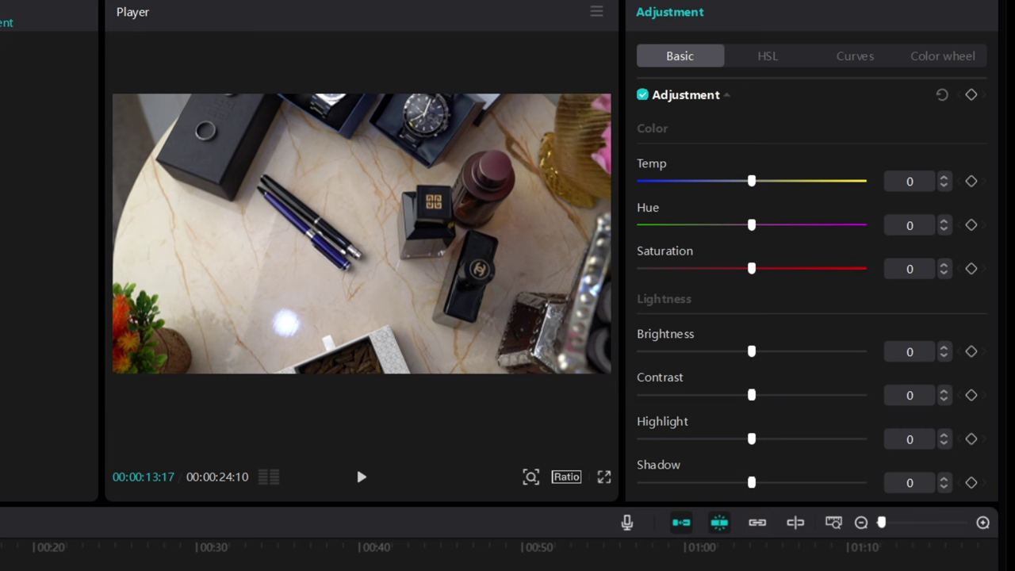
Step: Lower the adjustment layer's color temperature to -11, comparing its effect on the different clips
key(Up)
key(Up)
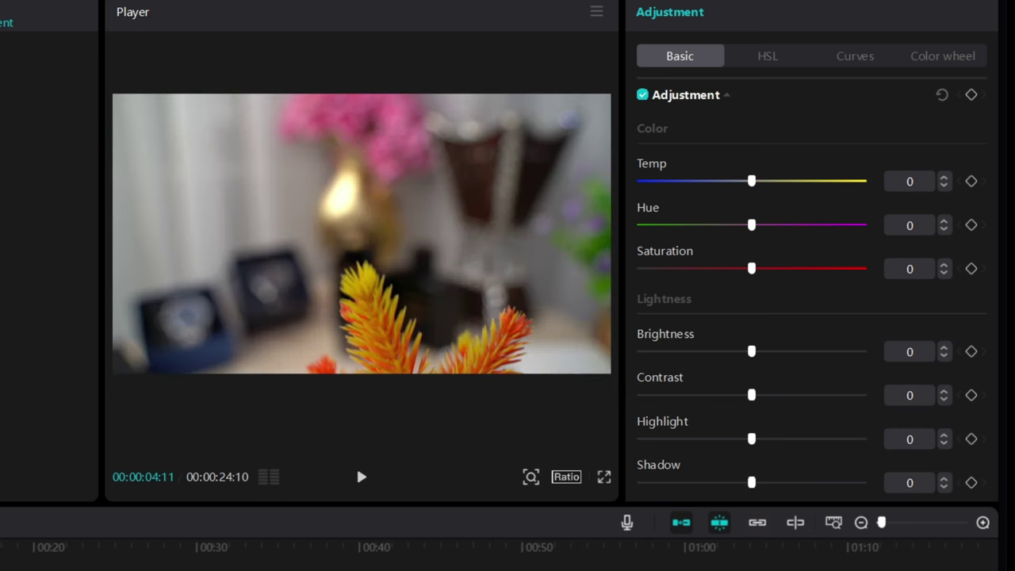
key(Down)
key(Down)
key(Down)
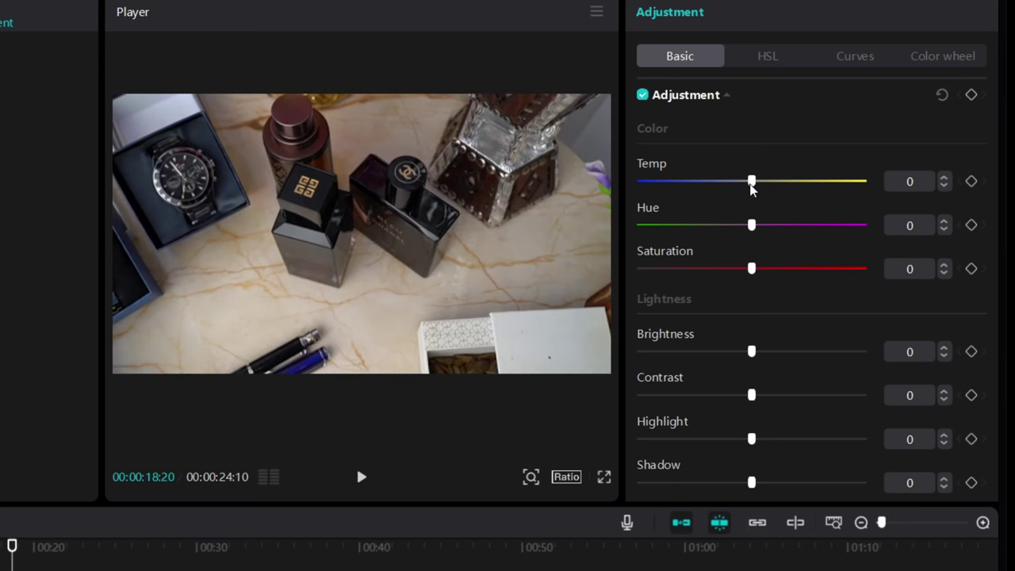
drag(752, 185, 711, 194)
mouse_move(726, 184)
mouse_down()
mouse_move(701, 184)
mouse_move(716, 185)
mouse_up()
drag(12, 546, 0, 547)
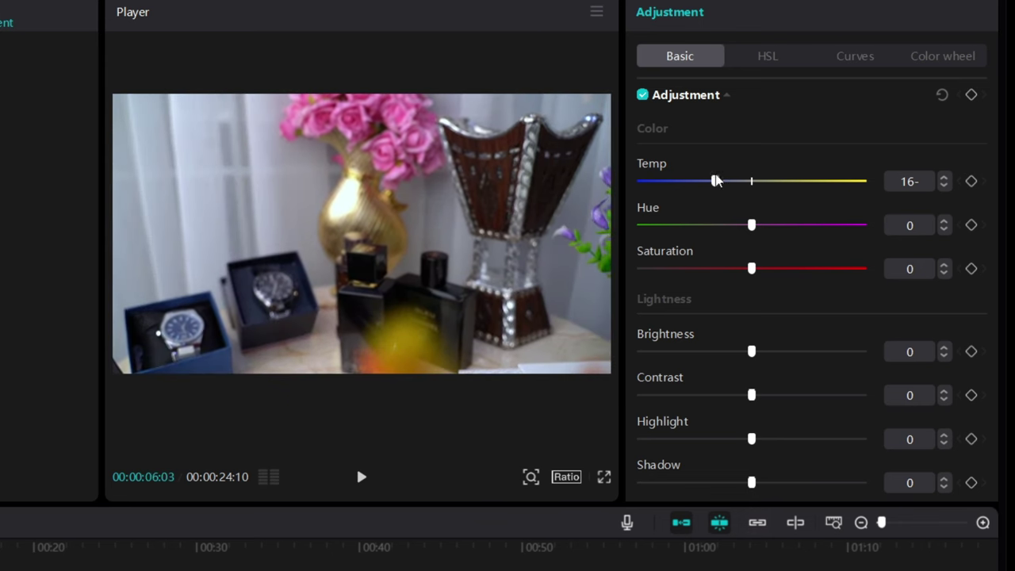
mouse_move(715, 181)
mouse_down()
mouse_move(786, 182)
mouse_move(727, 189)
mouse_up()
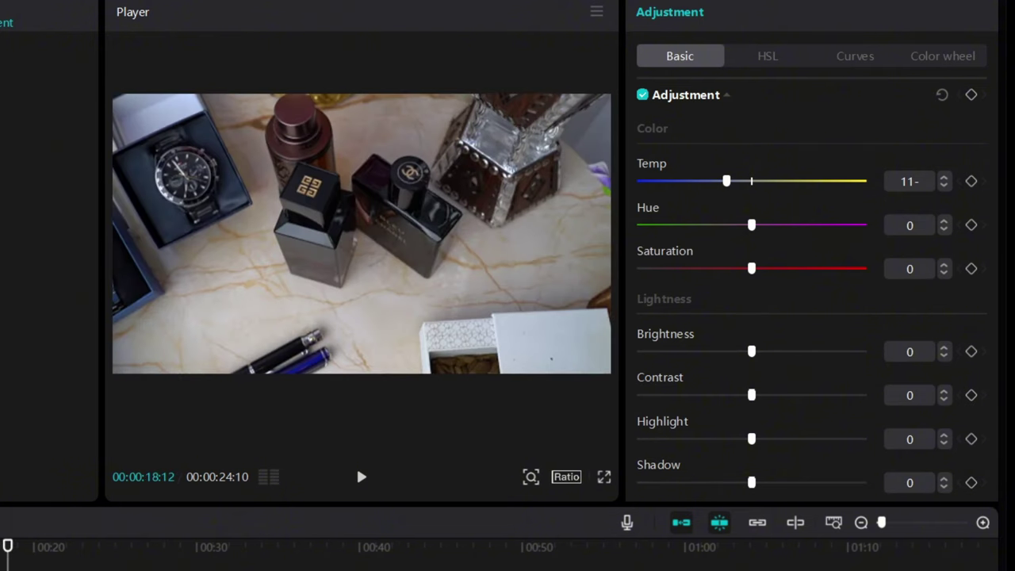
Step: Set the adjustment layer's saturation to 2 and keep the hue at 0, checking the footage at 00:00:11:01
mouse_move(752, 227)
mouse_down()
mouse_move(798, 227)
mouse_move(716, 230)
mouse_move(753, 228)
mouse_up()
drag(754, 274, 776, 274)
drag(7, 548, 0, 547)
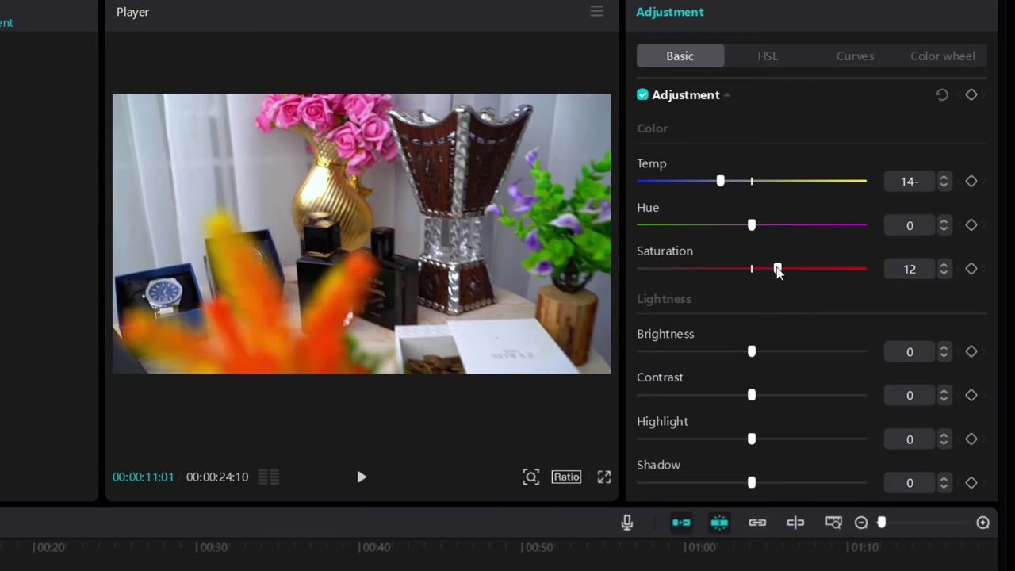
drag(780, 268, 761, 286)
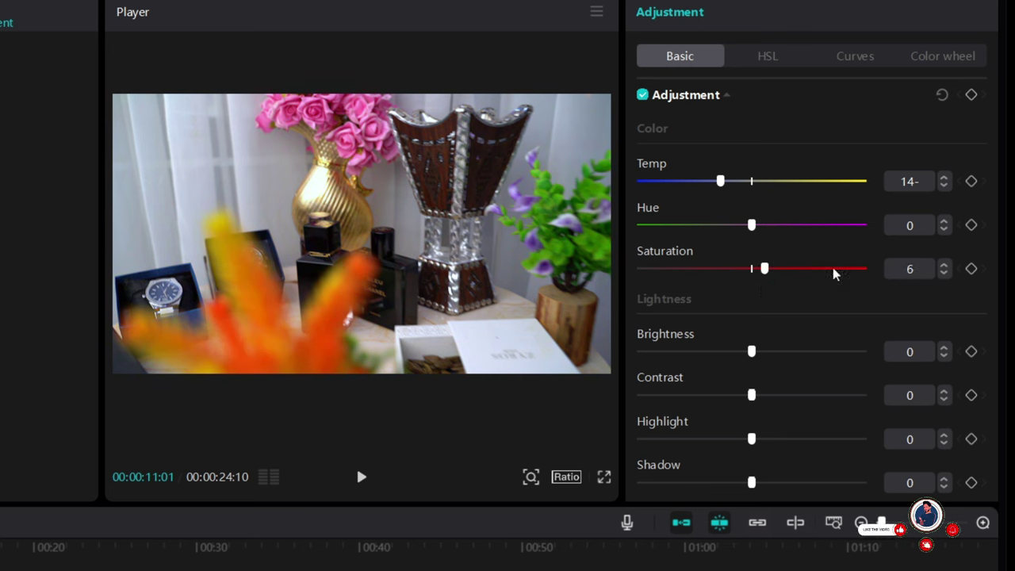
click(944, 264)
click(944, 273)
click(944, 273)
click(944, 274)
click(944, 273)
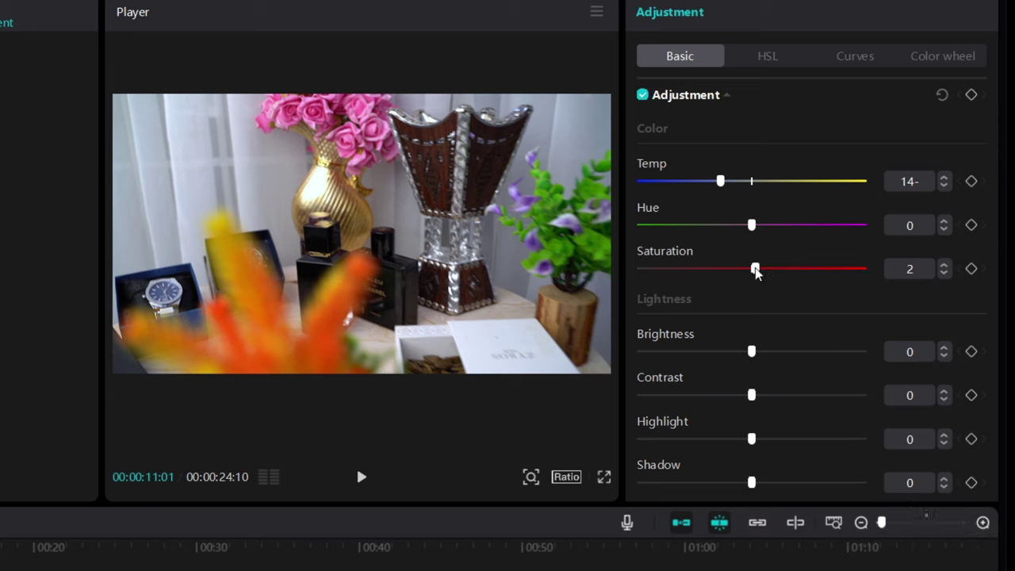
mouse_move(756, 271)
mouse_down()
mouse_move(611, 272)
mouse_move(748, 277)
mouse_up()
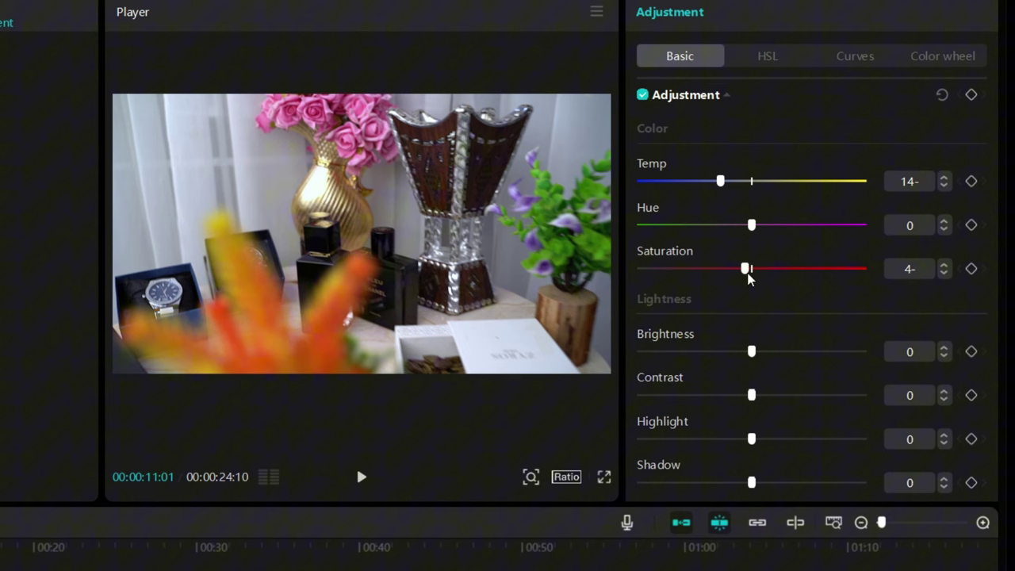
click(946, 265)
click(946, 266)
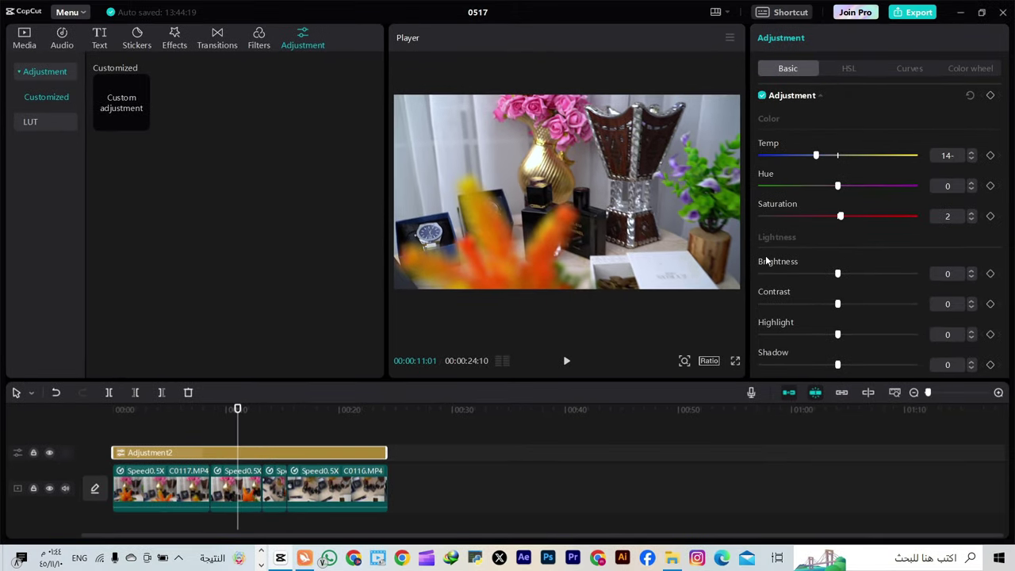
Step: Review the lightness and effects settings available for the adjustment layer
scroll(817, 287, down, 5)
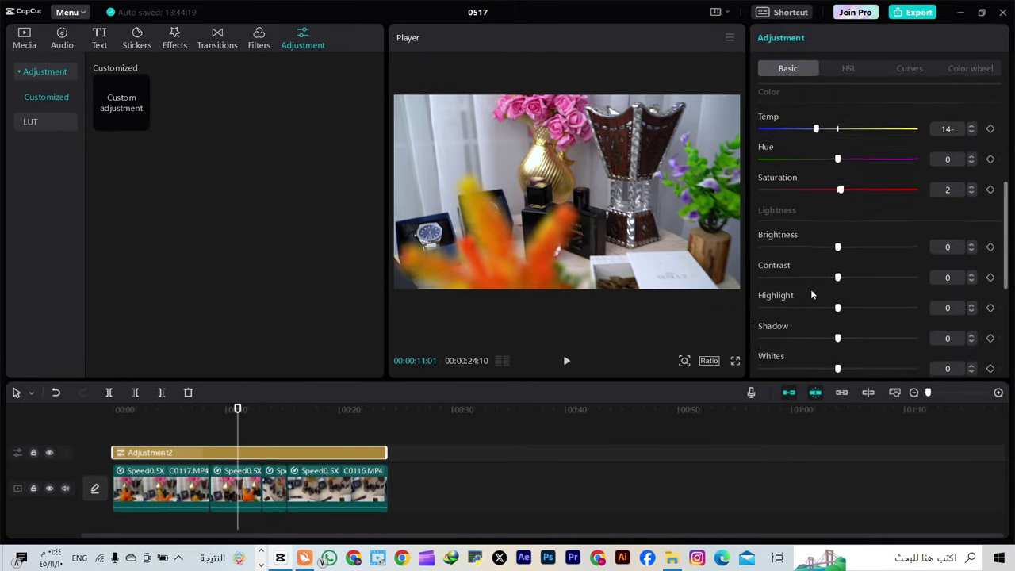
scroll(822, 284, down, 3)
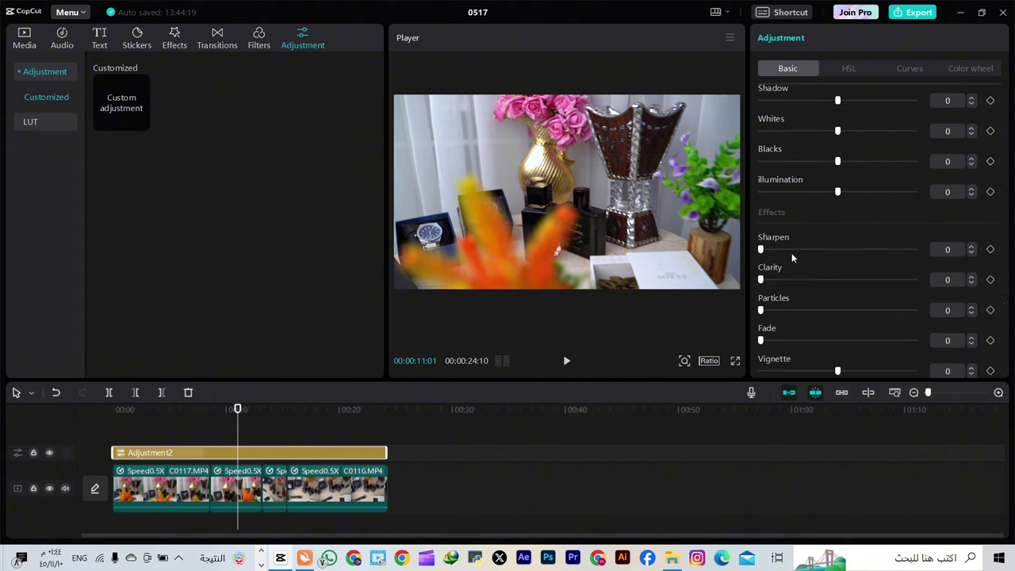
scroll(824, 290, up, 6)
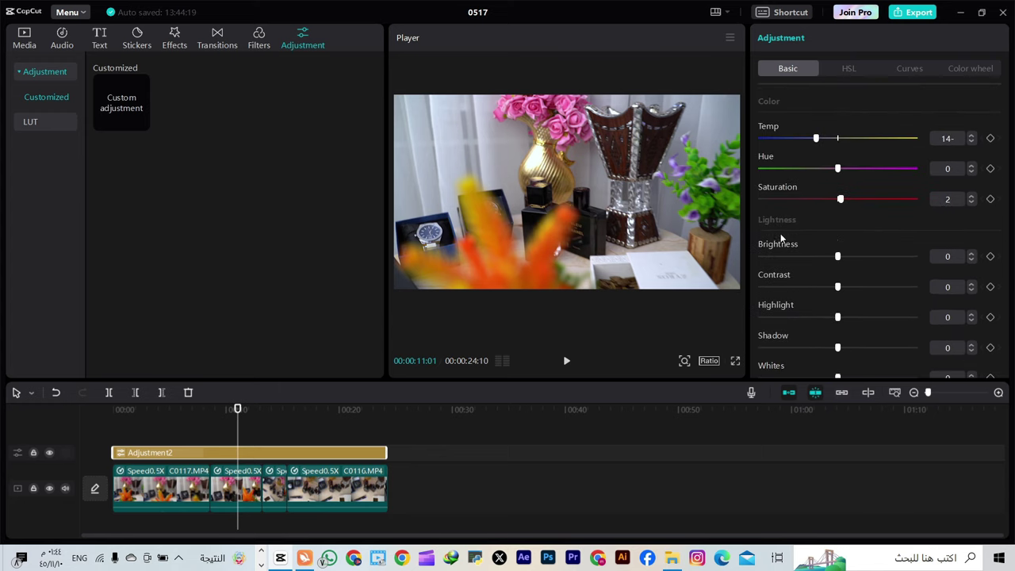
scroll(806, 250, down, 1)
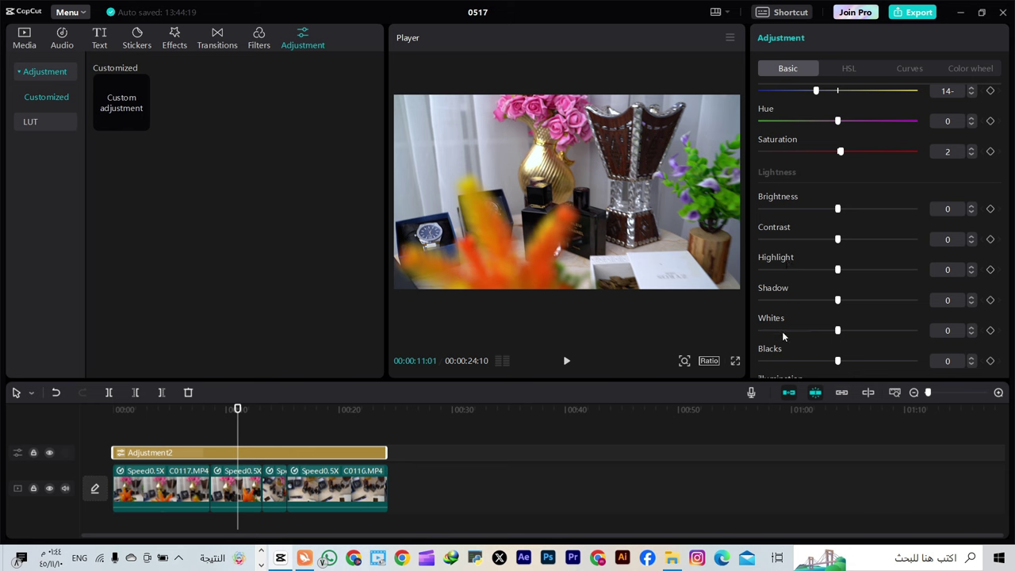
scroll(781, 349, down, 1)
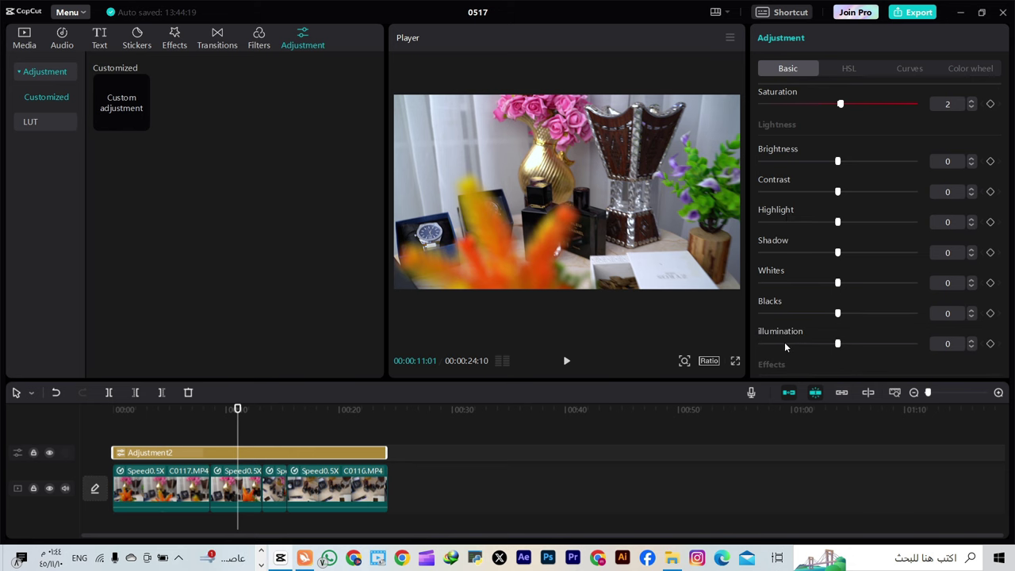
scroll(845, 294, up, 4)
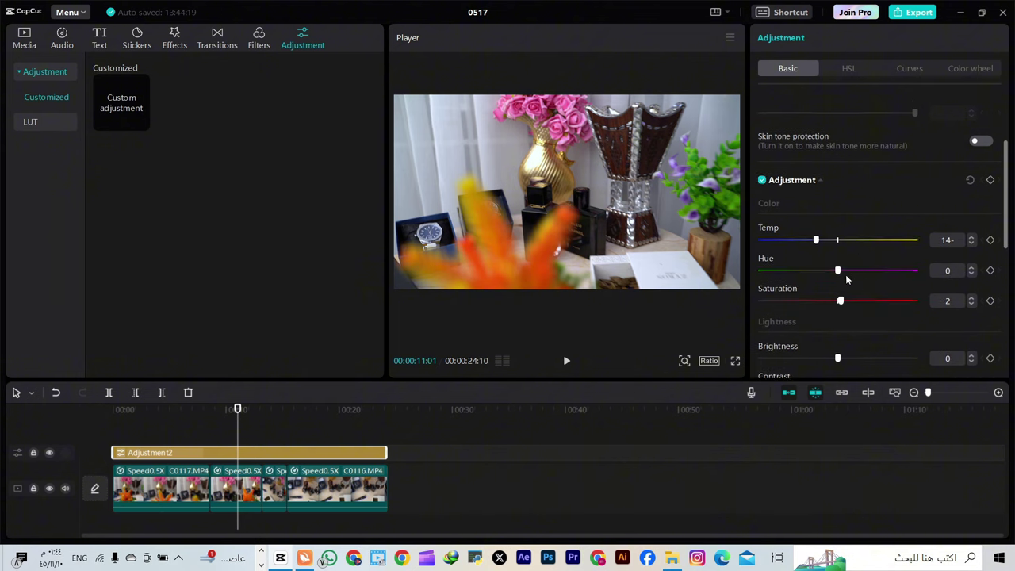
scroll(847, 279, down, 1)
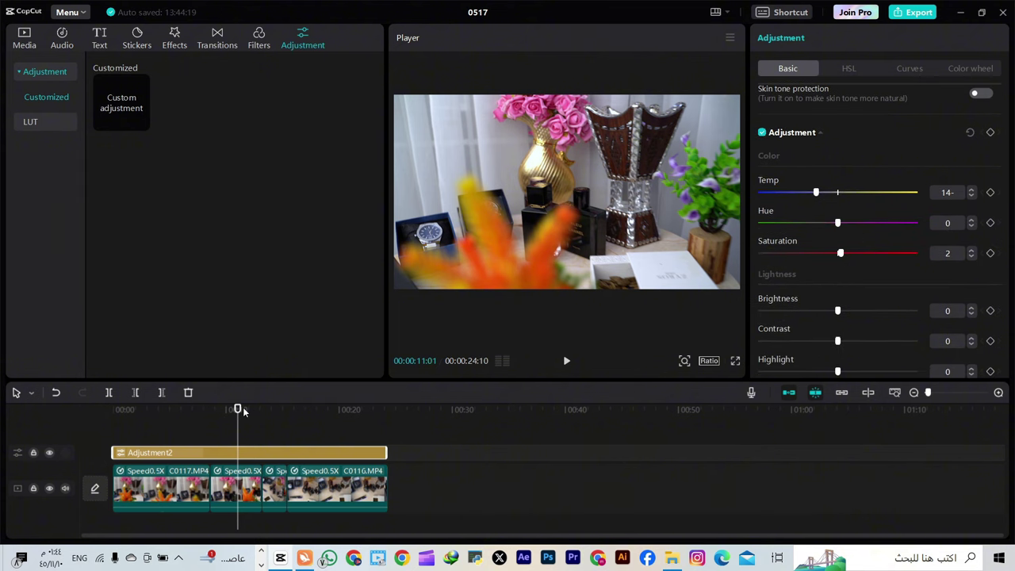
Step: Move the playhead to 00:00:19:26, select all video clips and examine their own basic adjustment settings
drag(244, 411, 338, 434)
click(361, 492)
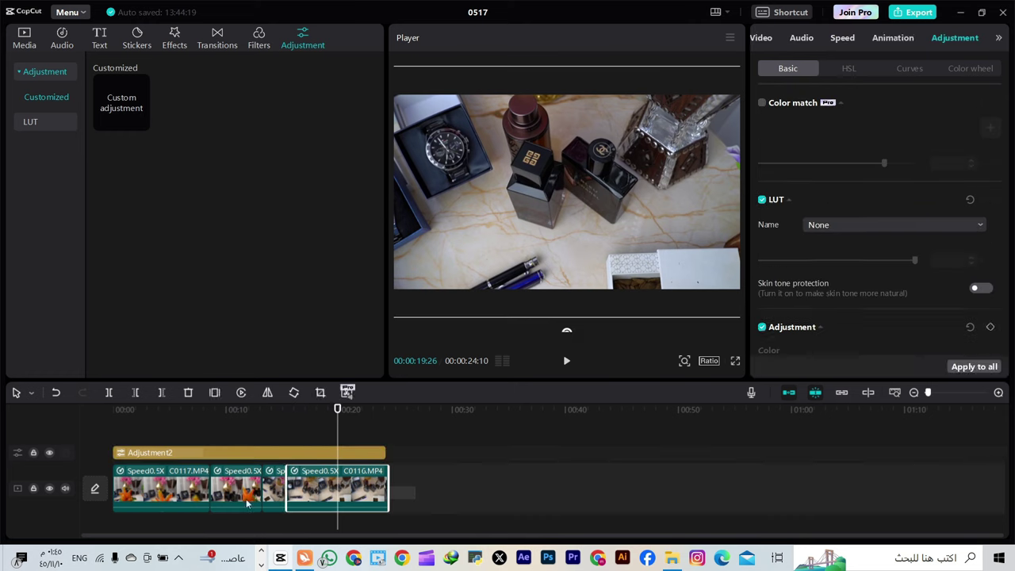
key(ctrl+a)
scroll(907, 267, down, 4)
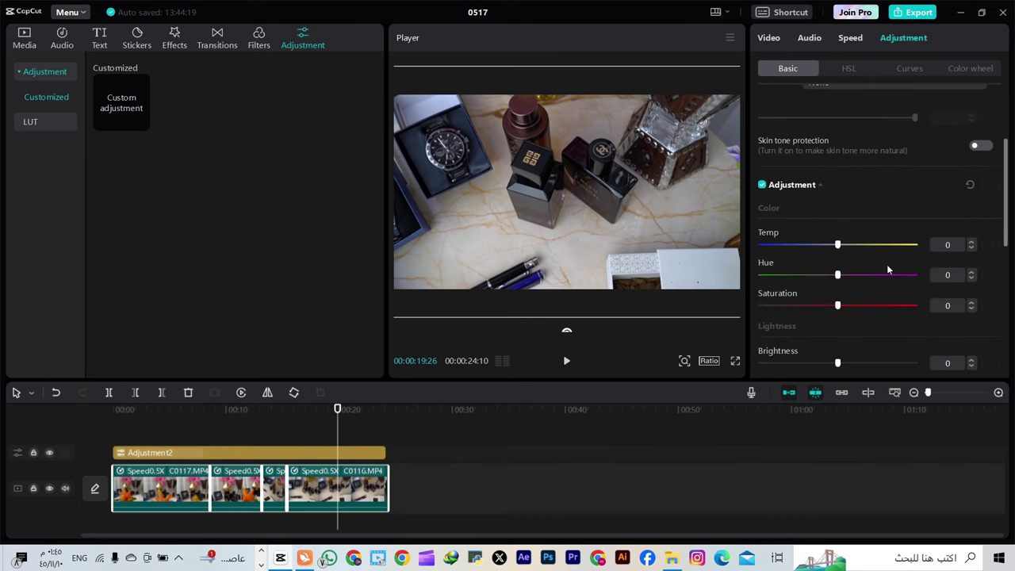
scroll(889, 270, down, 4)
scroll(886, 265, up, 8)
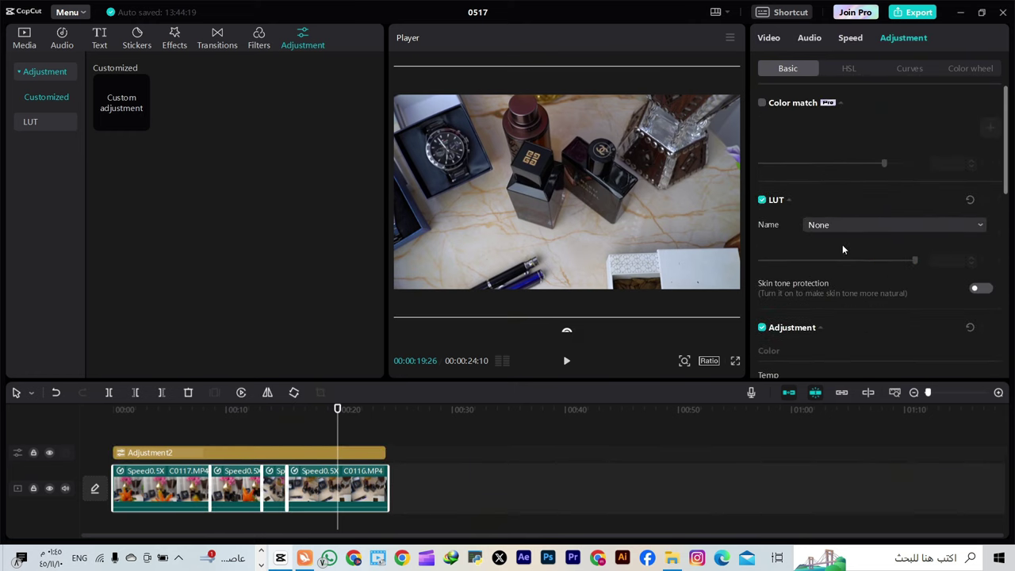
Step: Reselect the adjustment layer and set its brightness to 21 while viewing the frame at 00:00:06:17
click(277, 454)
click(330, 432)
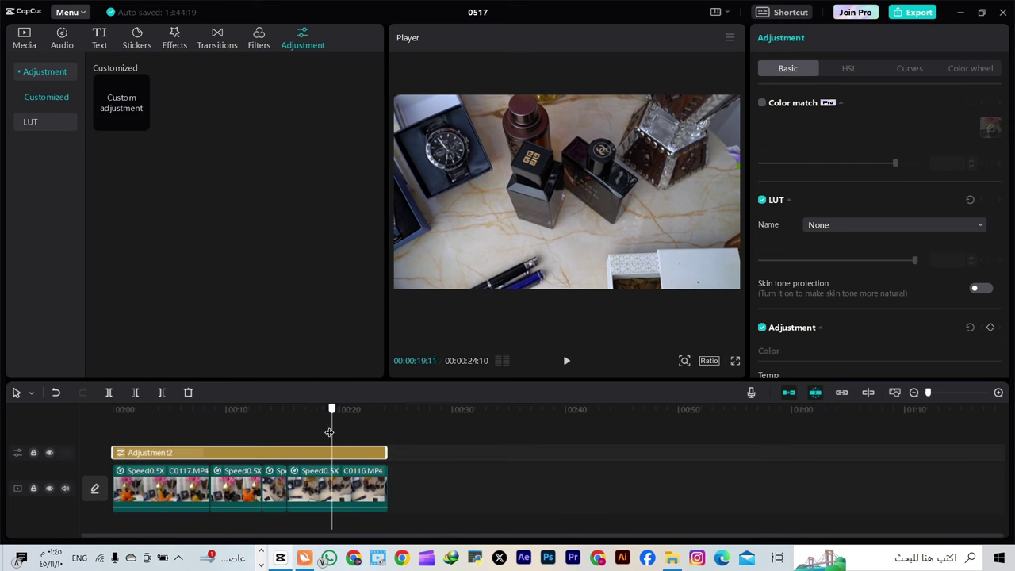
drag(329, 432, 188, 468)
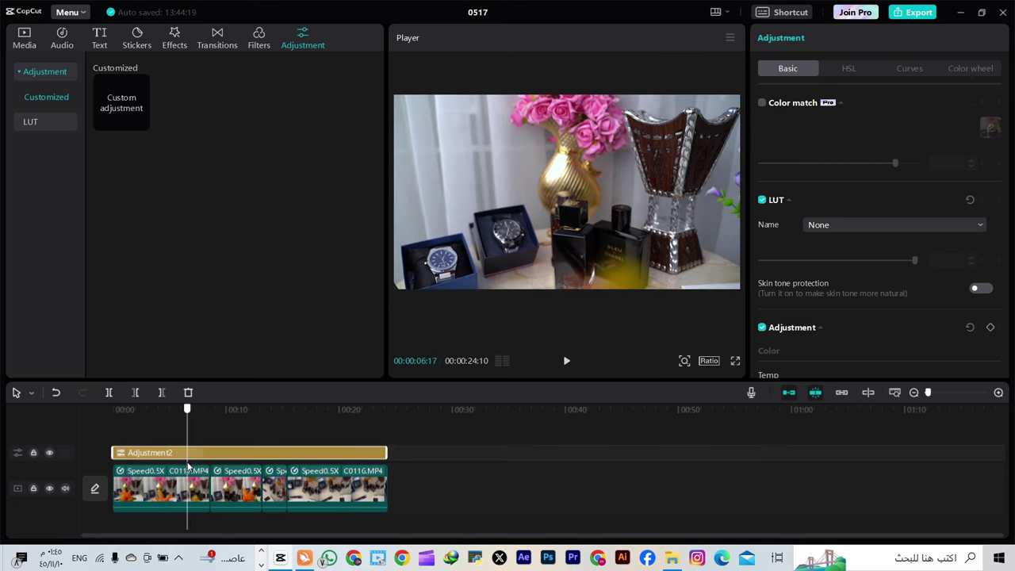
scroll(819, 257, down, 2)
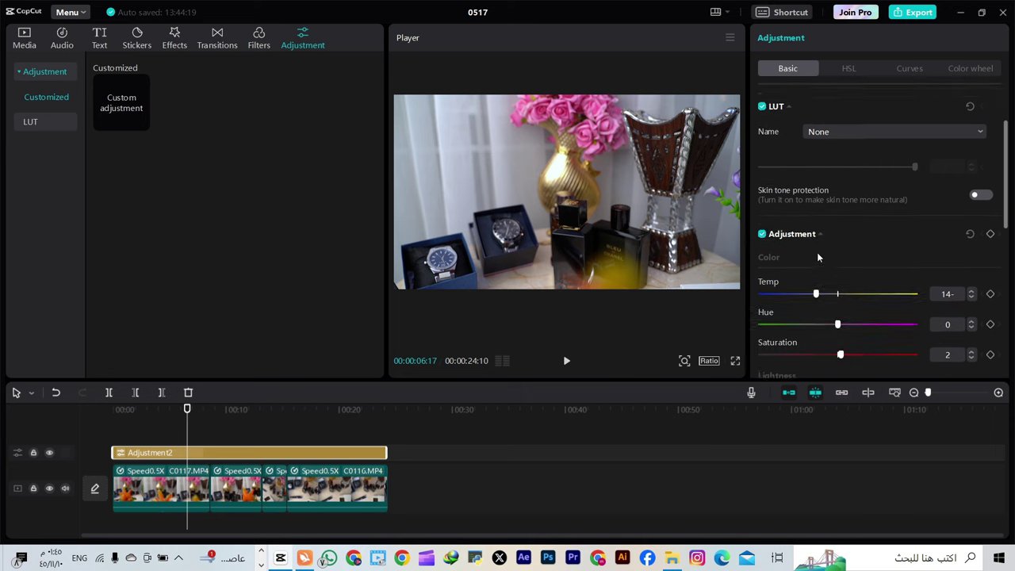
scroll(819, 257, down, 4)
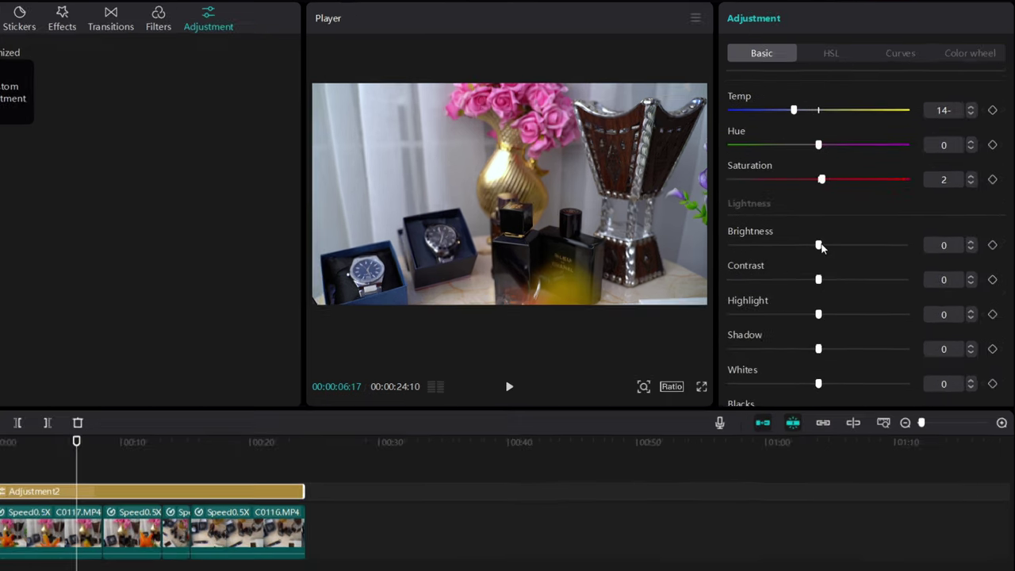
drag(840, 238, 847, 236)
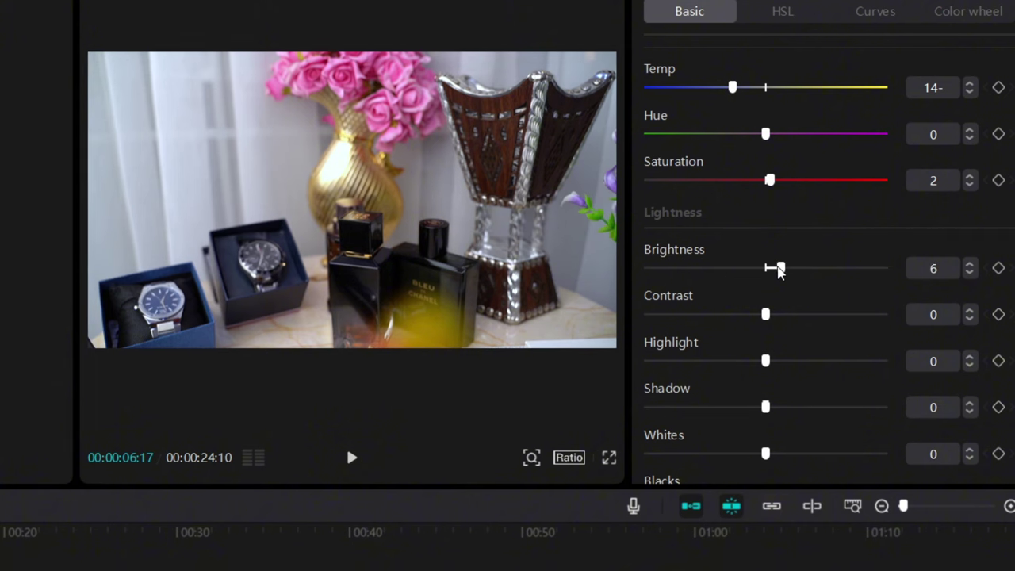
click(969, 265)
click(969, 265)
click(969, 265)
click(969, 265)
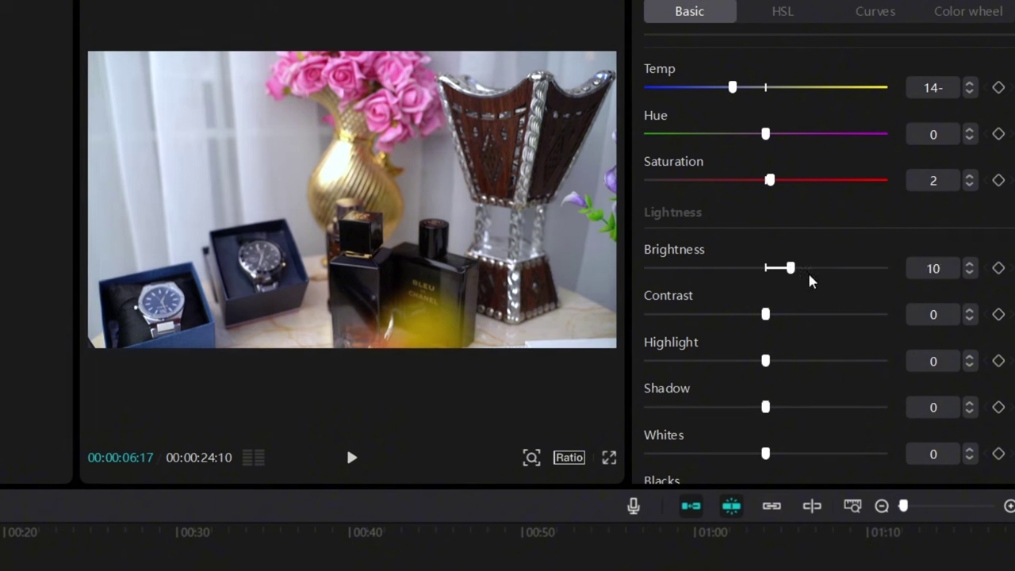
drag(806, 271, 815, 274)
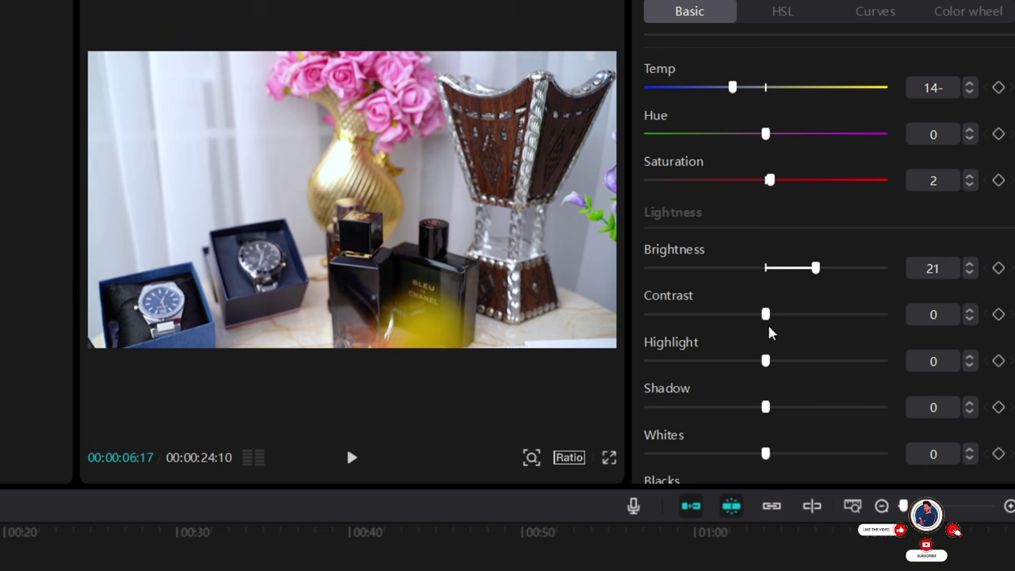
Step: Set the adjustment layer's contrast to 2
mouse_move(775, 313)
mouse_down()
mouse_move(862, 315)
mouse_move(741, 315)
mouse_move(680, 335)
mouse_move(610, 340)
mouse_move(766, 325)
mouse_up()
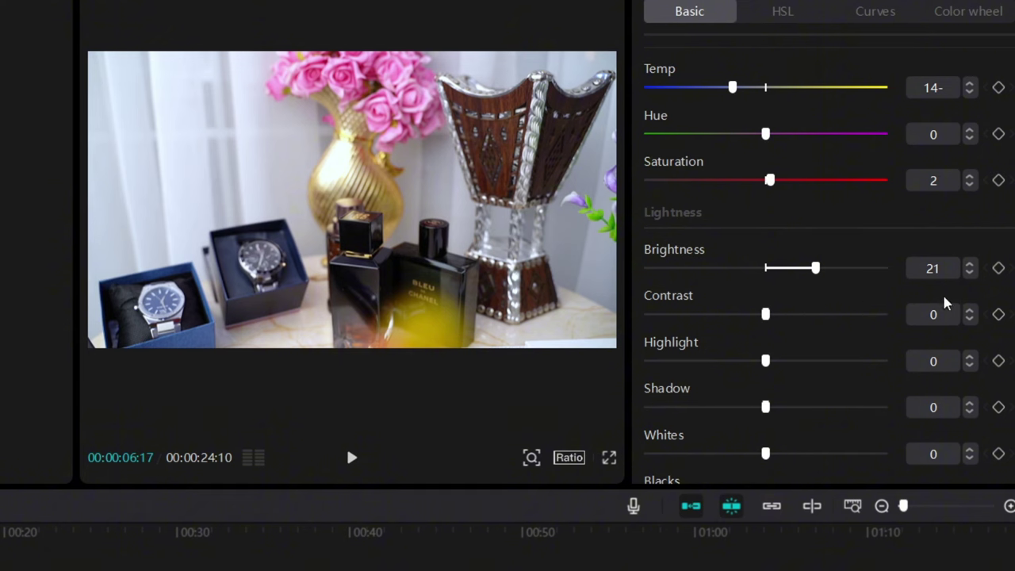
click(969, 311)
click(969, 311)
Step: Test the highlight at its maximum of 50 and settle on a highlight value of -2
drag(766, 361, 893, 361)
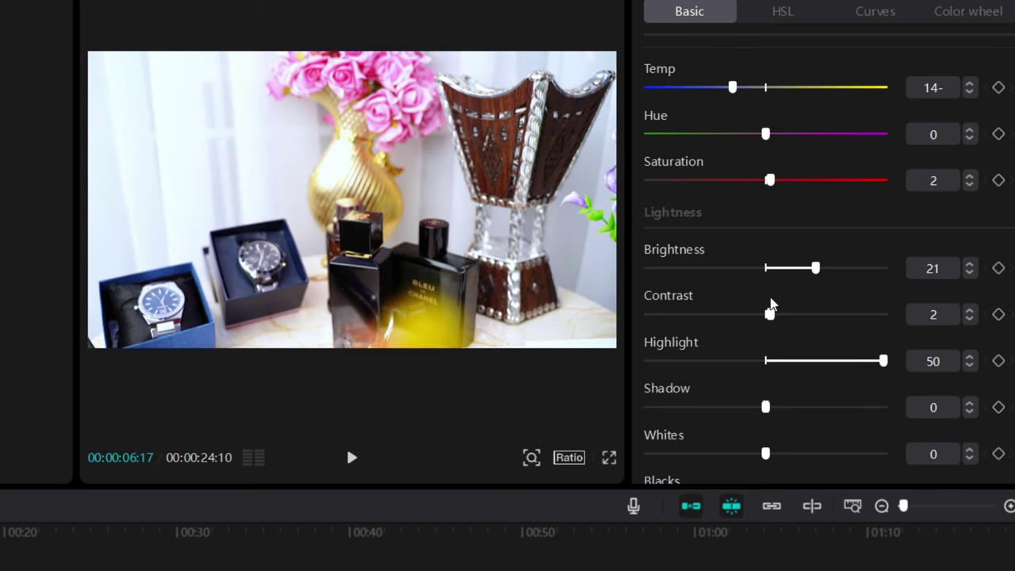
drag(891, 362, 776, 368)
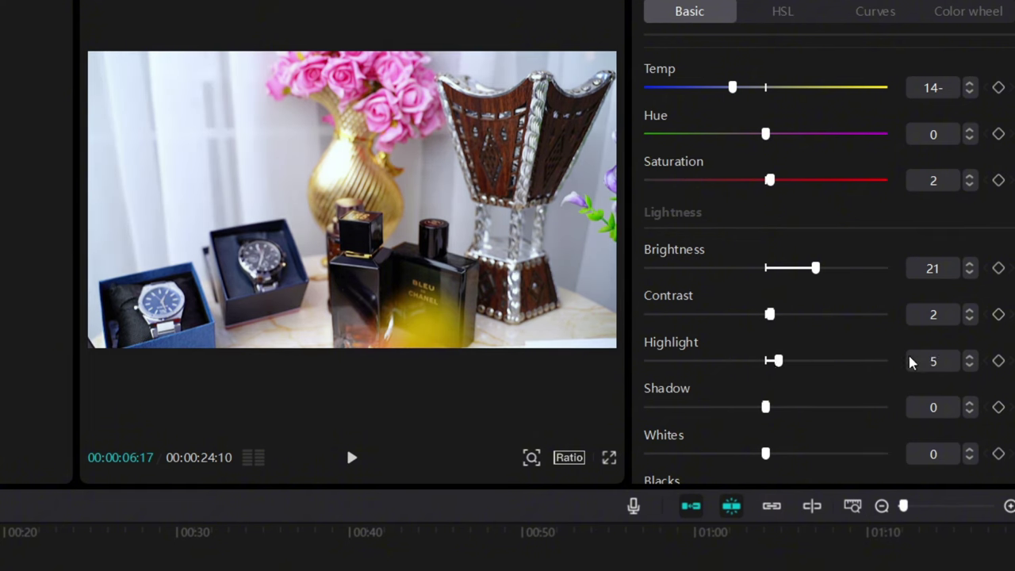
click(970, 362)
click(970, 363)
click(970, 362)
drag(767, 367, 766, 364)
click(970, 365)
click(970, 366)
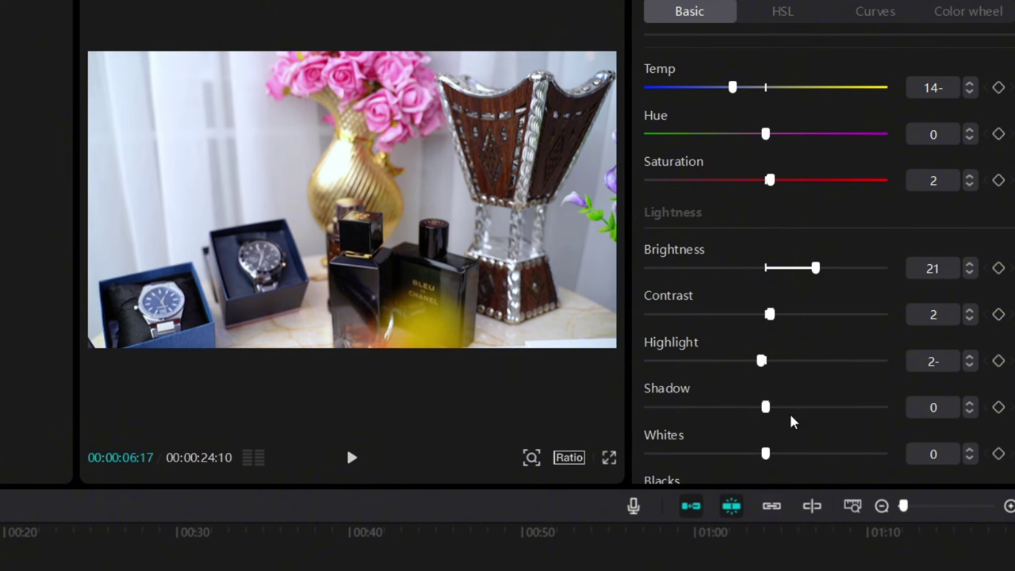
Step: Test the shadow at its maximum of 50 and bring it down to -4
scroll(791, 409, down, 2)
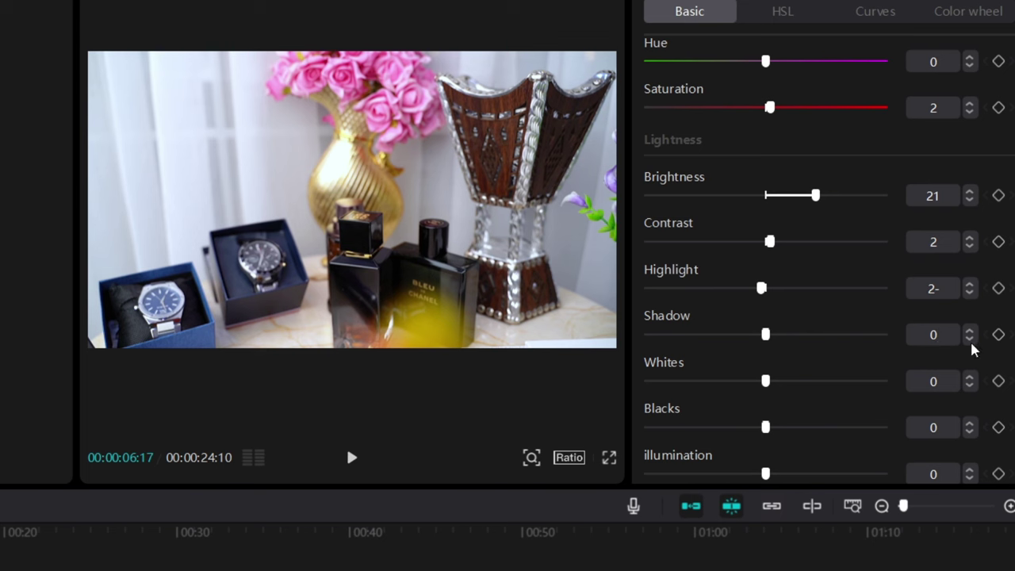
click(971, 339)
click(970, 340)
click(970, 340)
drag(760, 334, 887, 334)
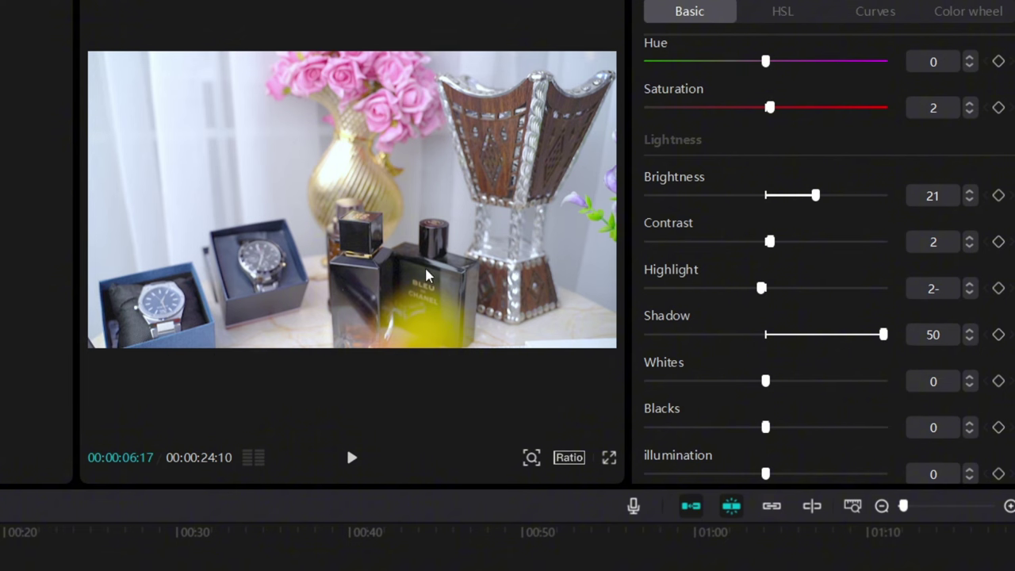
drag(884, 336, 753, 360)
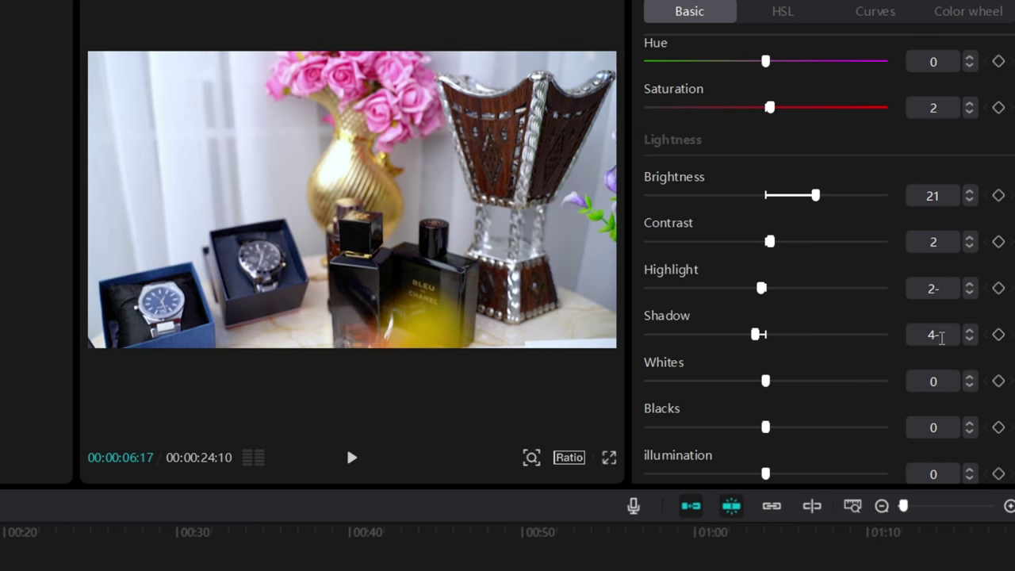
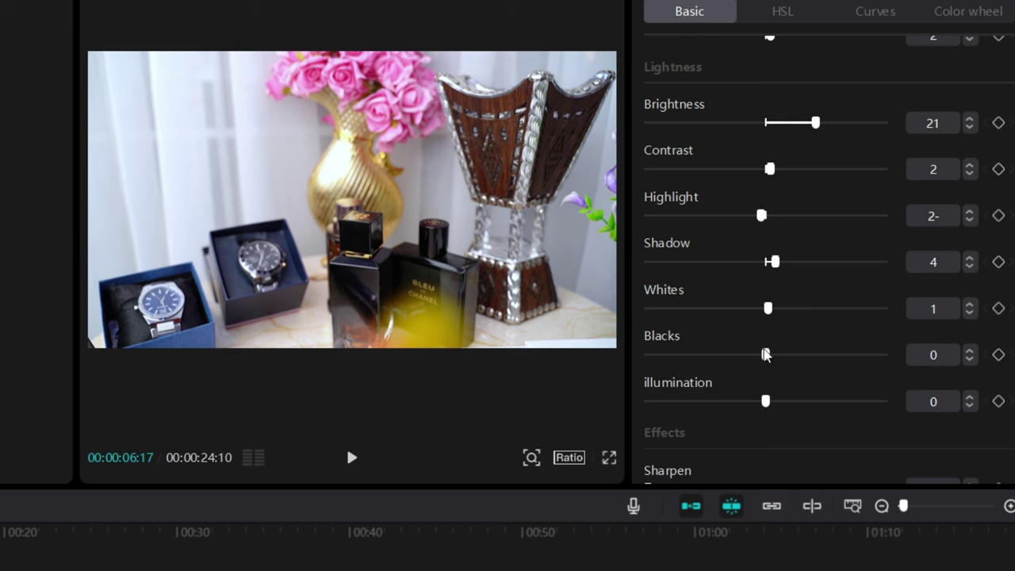
Step: Test the blacks at the maximum of 50 and at -40, and settle on a blacks value of -3
drag(765, 354, 903, 361)
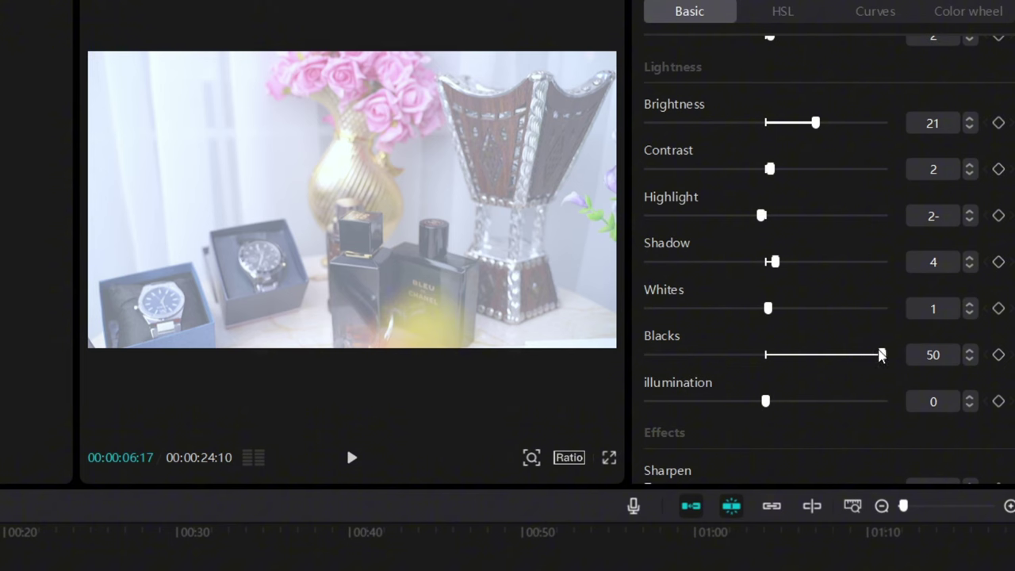
drag(884, 355, 672, 356)
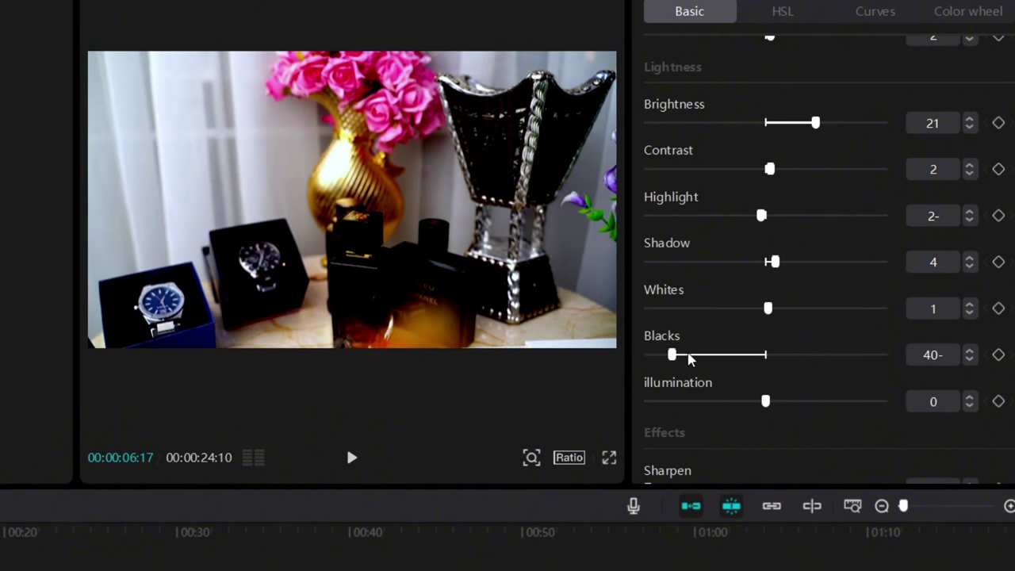
drag(680, 358, 759, 354)
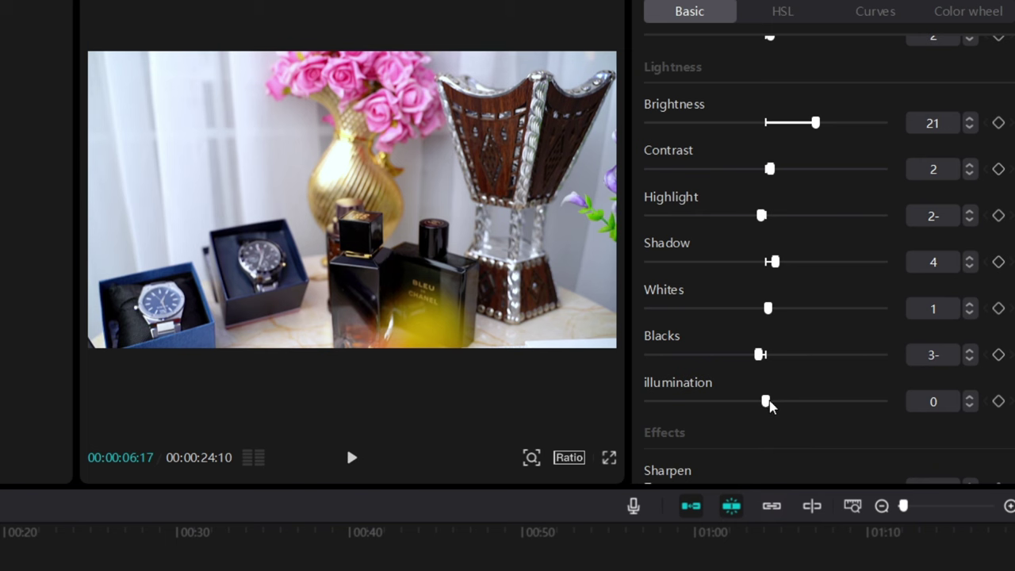
Step: Try an illumination of -3 on the adjustment layer and settle on an illumination value of 2
mouse_move(766, 401)
mouse_down()
mouse_move(904, 404)
mouse_move(627, 412)
mouse_move(758, 408)
mouse_up()
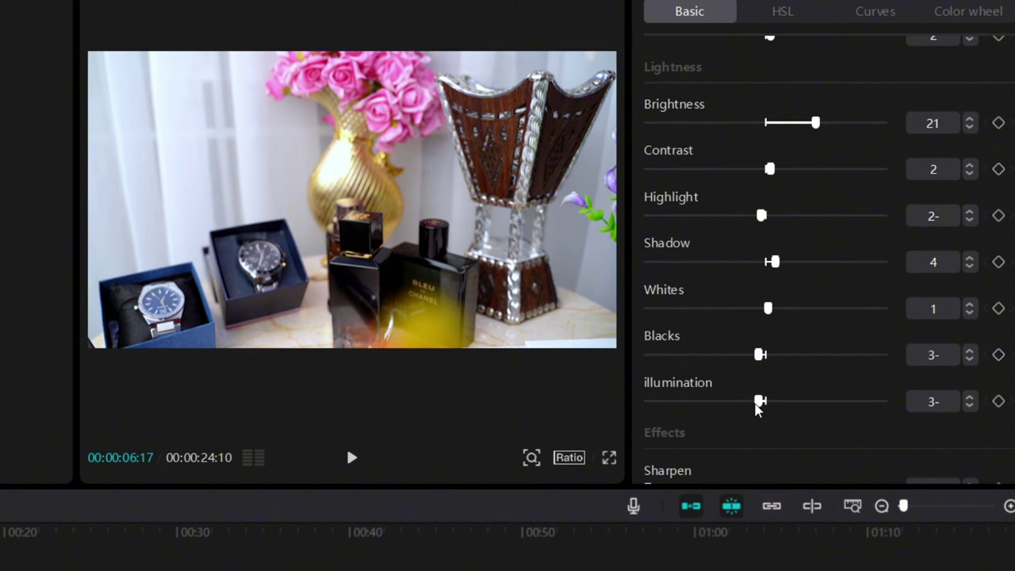
click(970, 398)
click(970, 399)
mouse_move(764, 402)
mouse_down()
mouse_move(777, 403)
mouse_move(766, 407)
mouse_up()
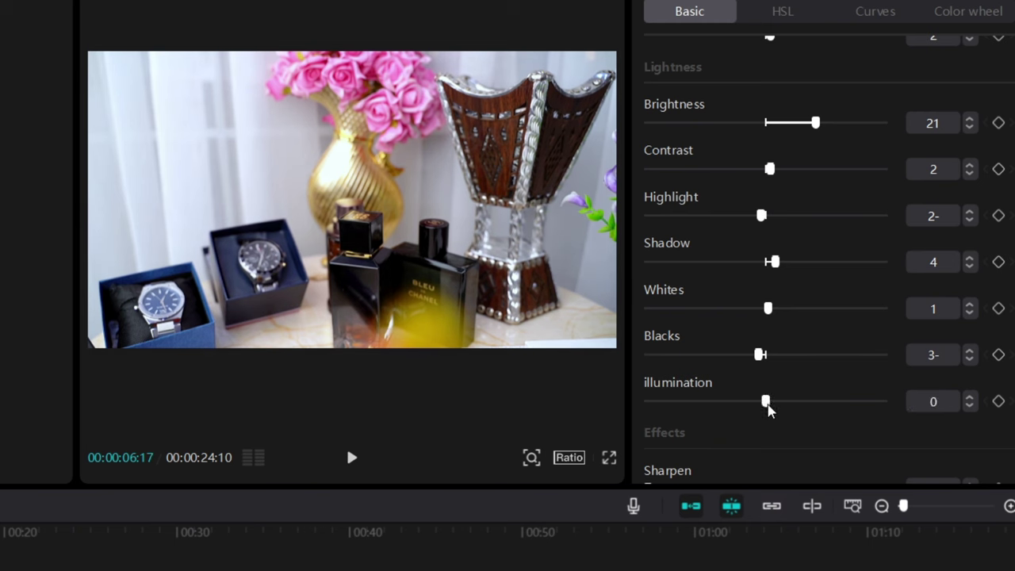
click(969, 396)
click(969, 397)
Step: Test the sharpen effect at its maximum of 100 and reduce it to 26
scroll(807, 353, down, 2)
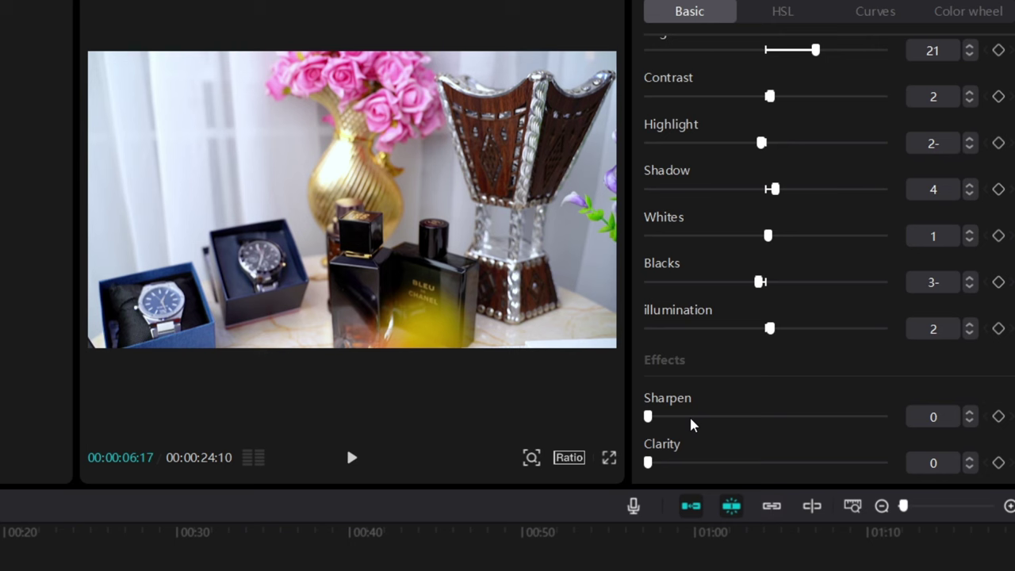
scroll(674, 363, down, 2)
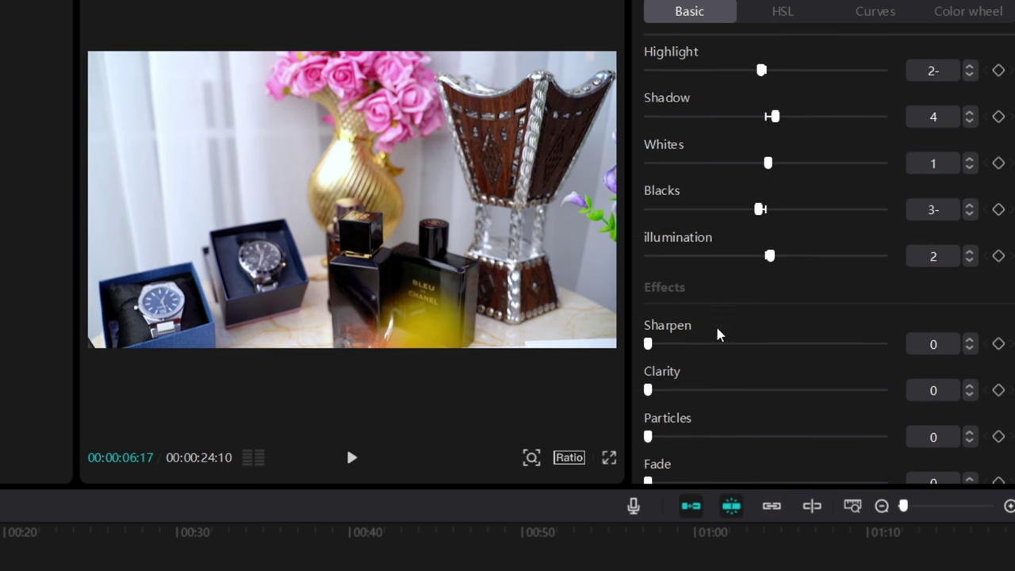
drag(704, 344, 947, 345)
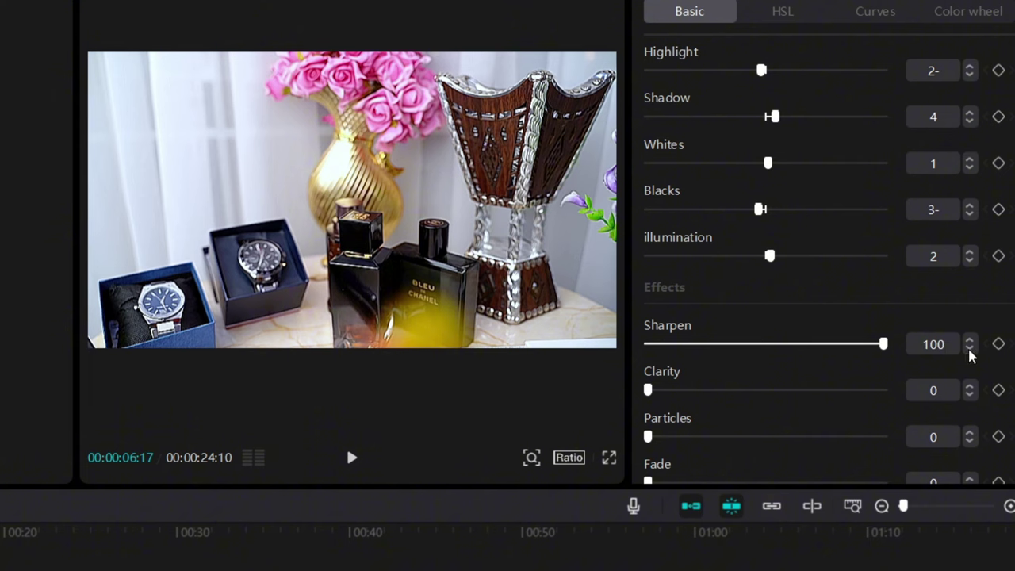
click(720, 349)
mouse_move(720, 349)
mouse_down()
mouse_move(728, 354)
mouse_move(712, 360)
mouse_up()
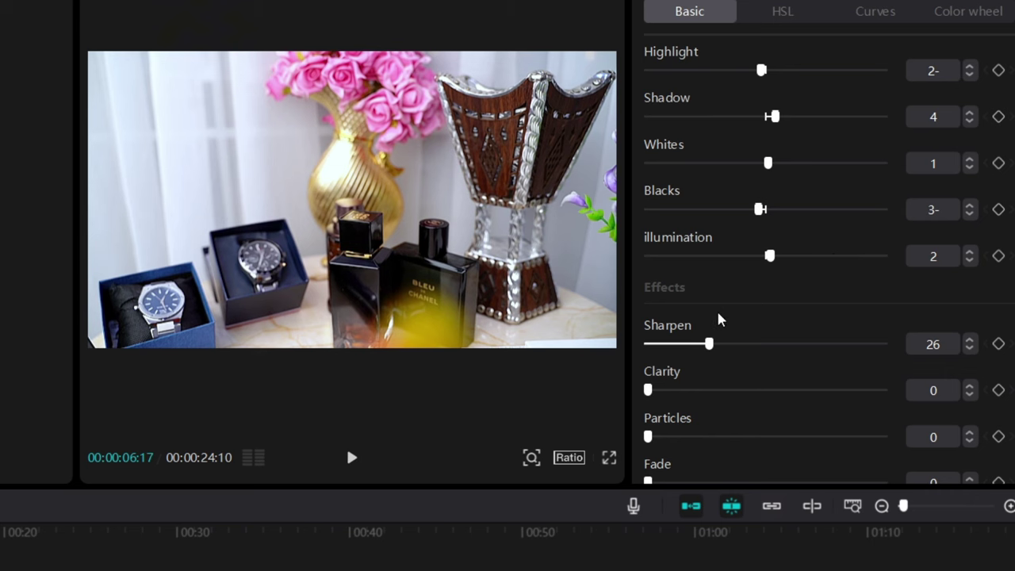
Step: Test the clarity effect at its maximum of 100 and bring it down to 3
drag(649, 391, 890, 389)
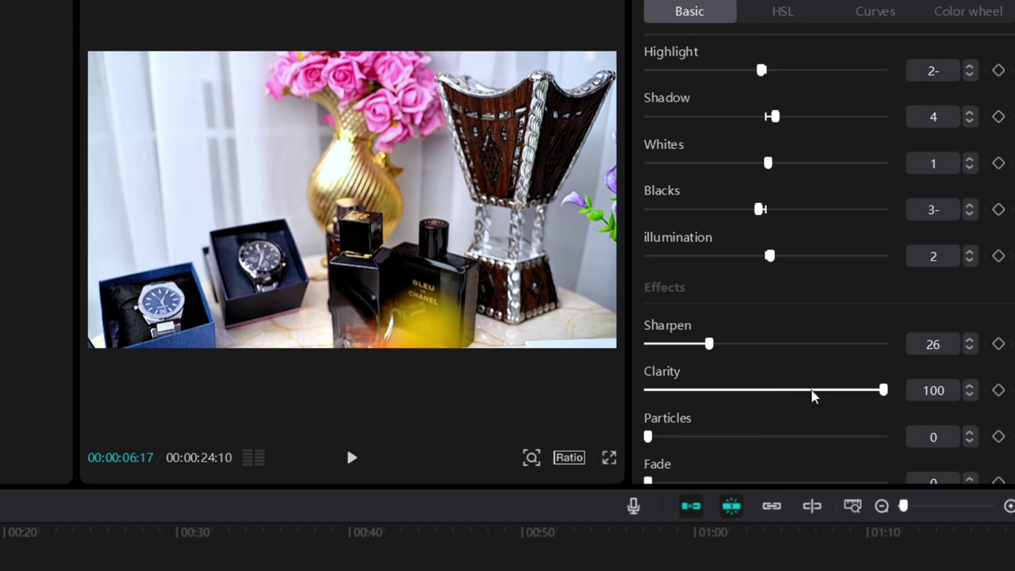
drag(814, 396, 653, 410)
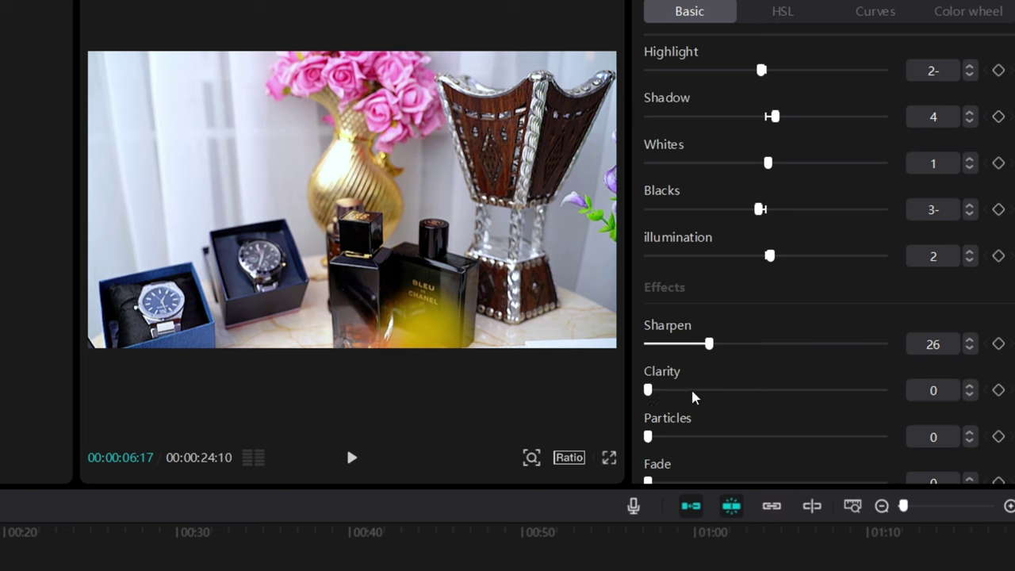
click(969, 386)
click(969, 386)
click(969, 387)
mouse_move(663, 392)
mouse_down()
mouse_move(641, 395)
mouse_move(654, 396)
mouse_up()
scroll(660, 395, down, 1)
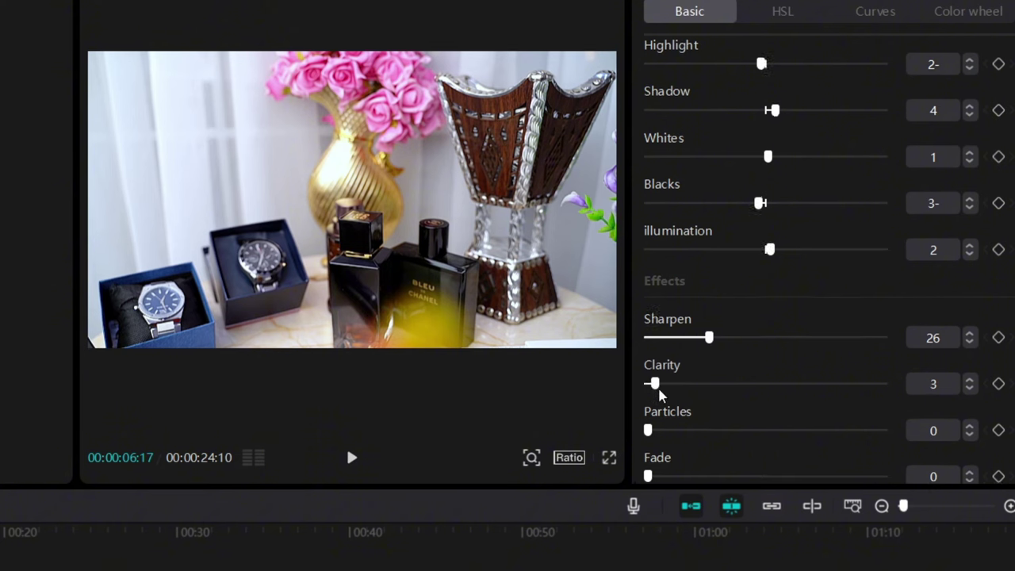
Step: Test the particles effect at its maximum of 100 and return it to 0, keeping fade at 0
scroll(659, 394, down, 2)
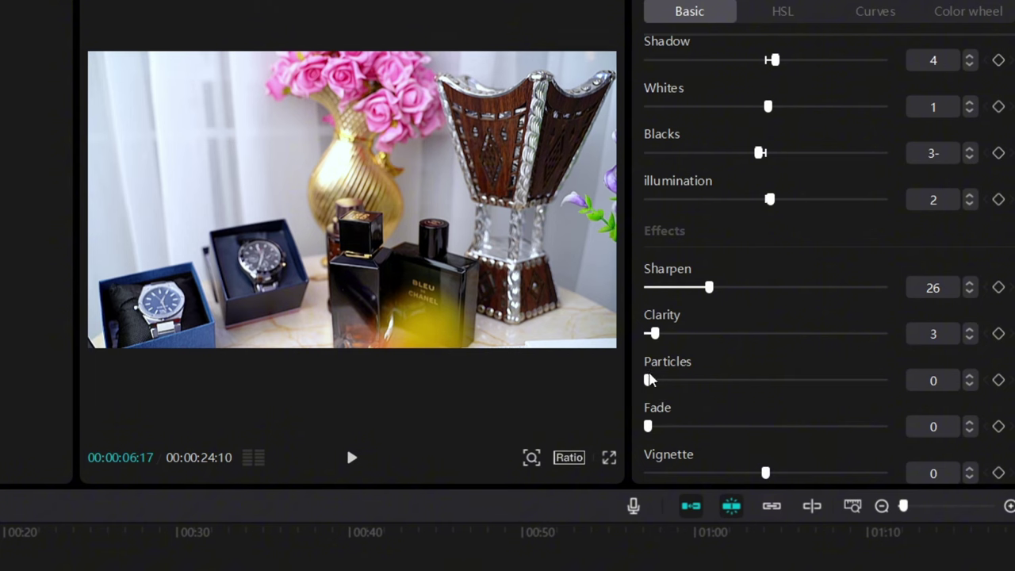
drag(650, 380, 910, 374)
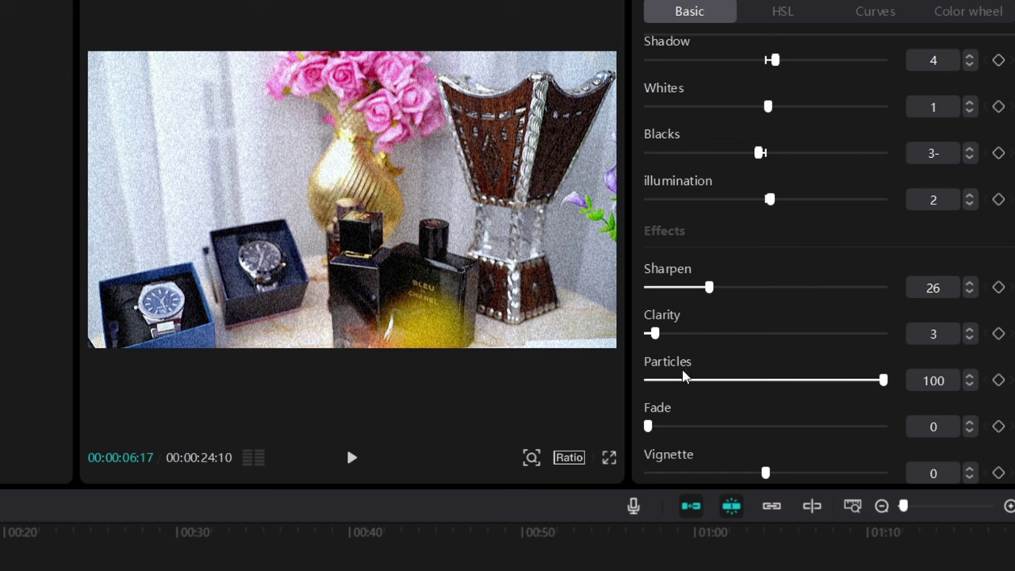
drag(739, 382, 550, 380)
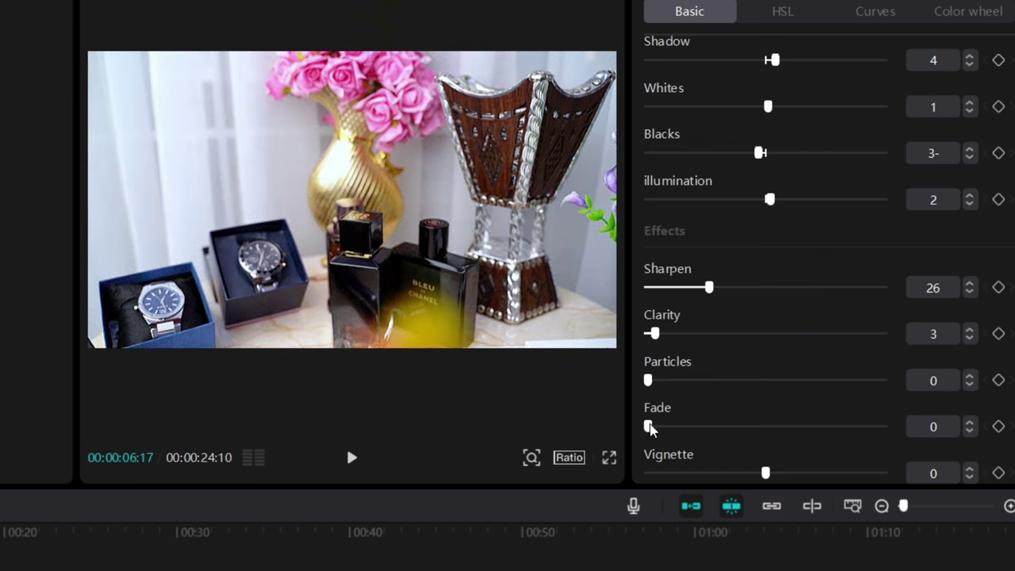
drag(651, 428, 623, 468)
Step: Add a vignette to the adjustment layer, trying 9 and settling on a value of 6
mouse_move(765, 474)
mouse_down()
mouse_move(844, 474)
mouse_move(785, 475)
mouse_up()
click(791, 475)
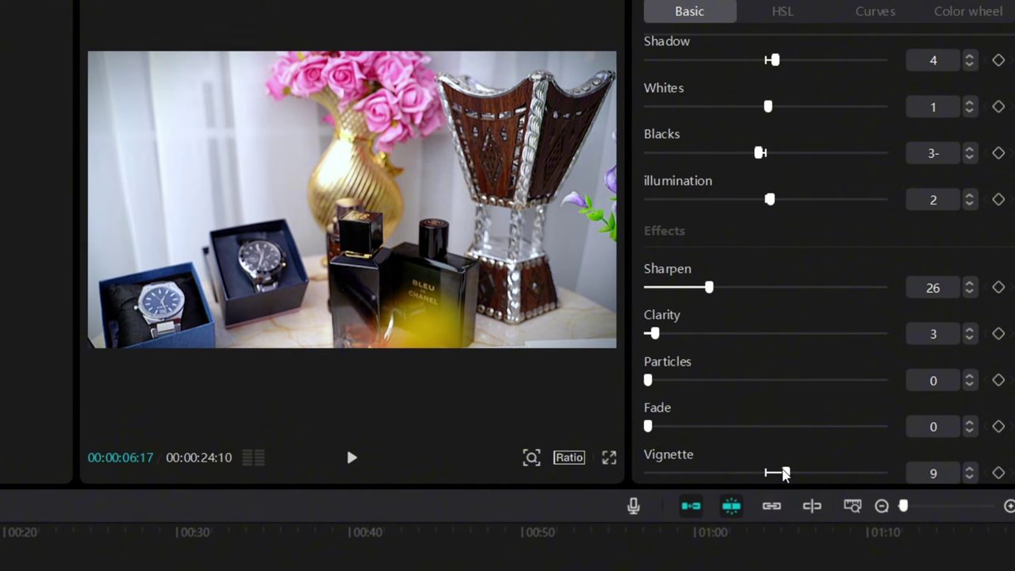
click(969, 477)
click(970, 477)
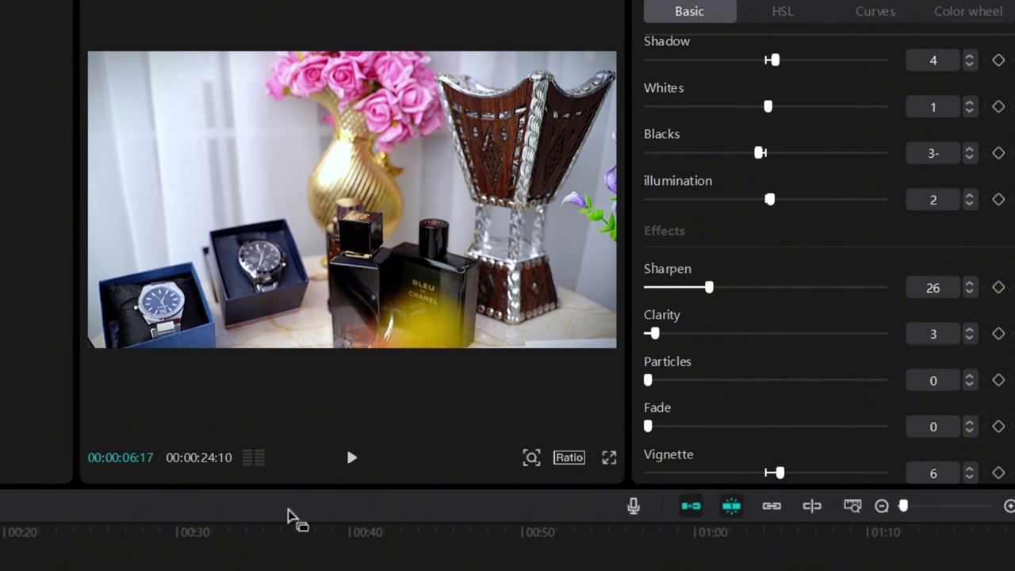
Step: Review the basic adjustment values and compare the frame at 00:00:06:17 with the adjustment track hidden and shown
scroll(788, 240, up, 10)
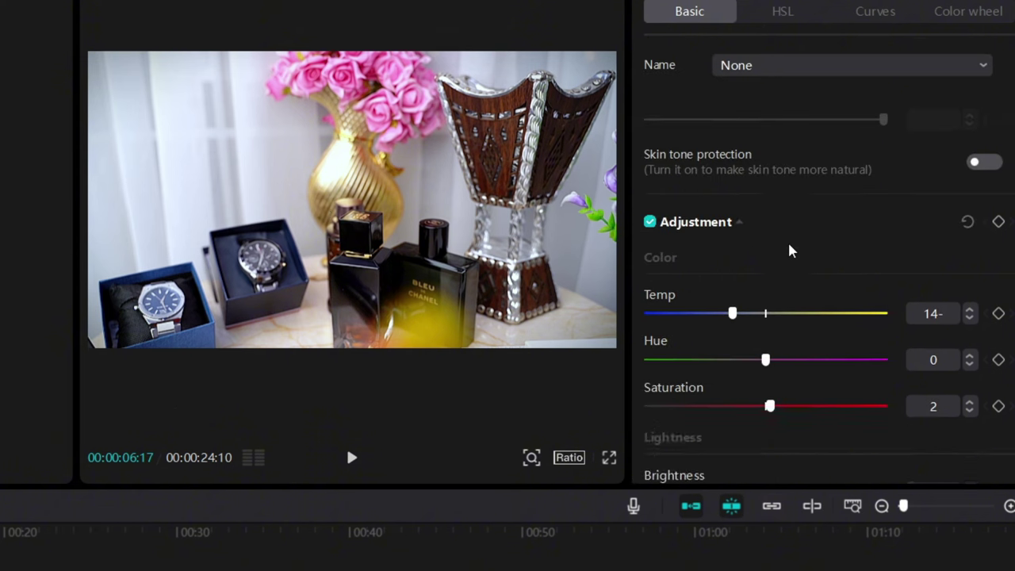
scroll(802, 187, down, 3)
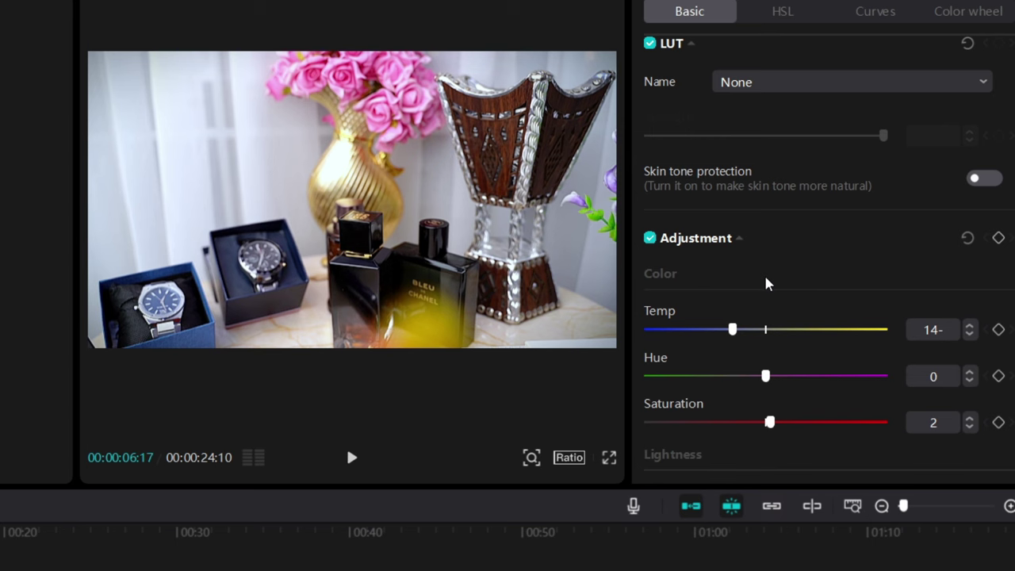
scroll(778, 284, down, 3)
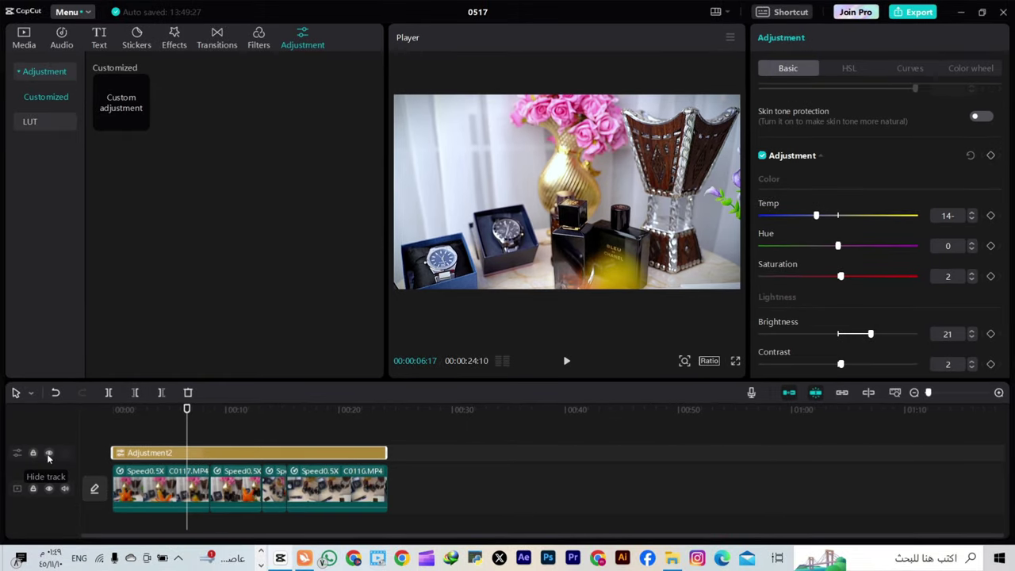
click(49, 455)
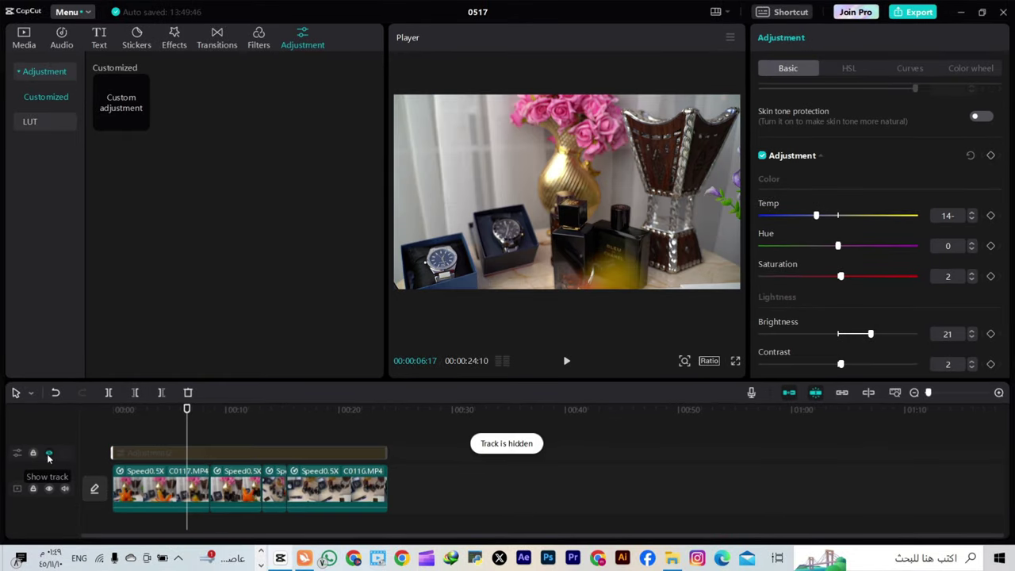
click(49, 455)
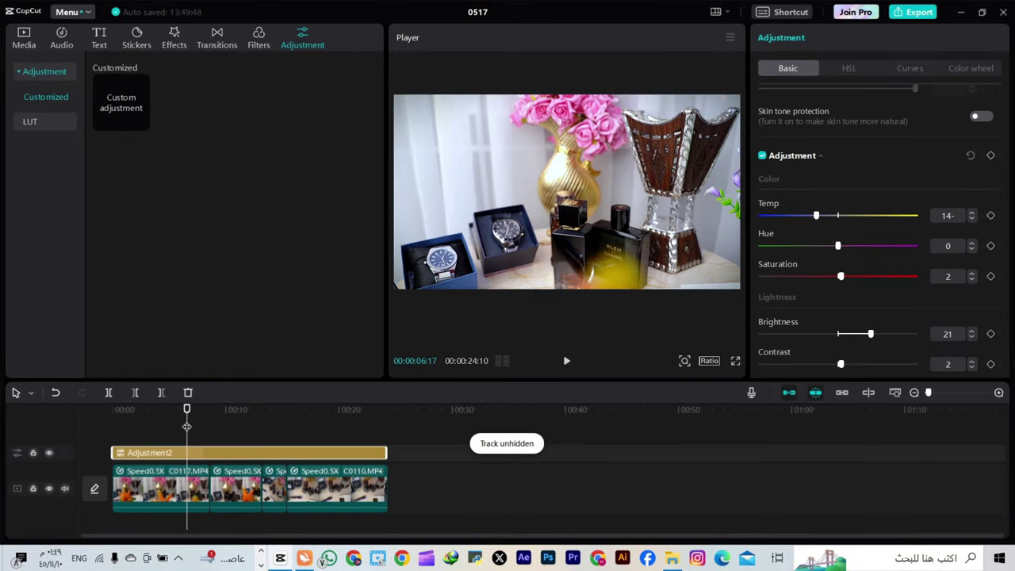
Step: Move the playhead to 00:00:22:18 and compare the last clip with the adjustment track hidden and shown
drag(186, 427, 368, 445)
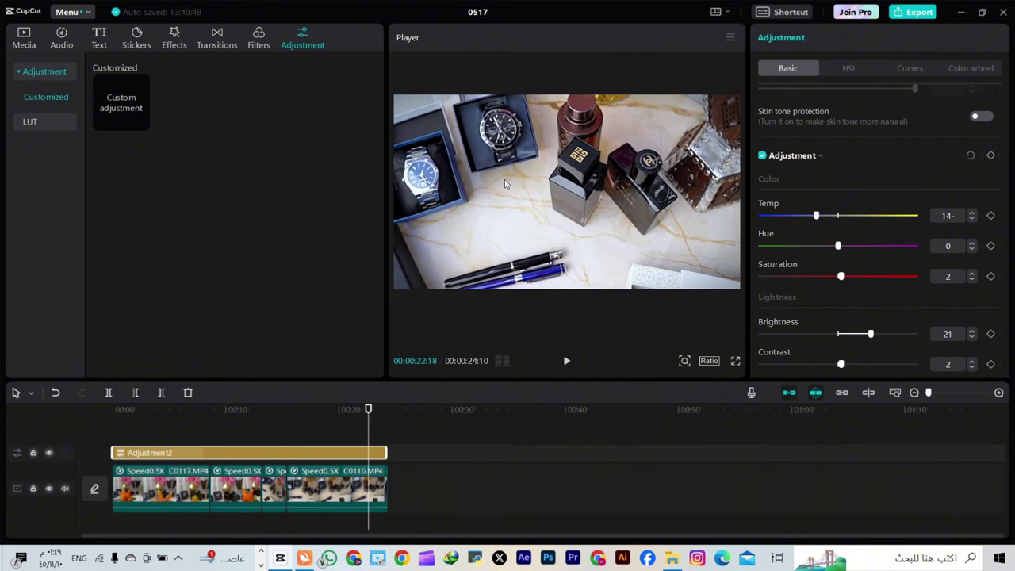
click(49, 453)
click(48, 453)
click(372, 493)
drag(421, 483, 149, 494)
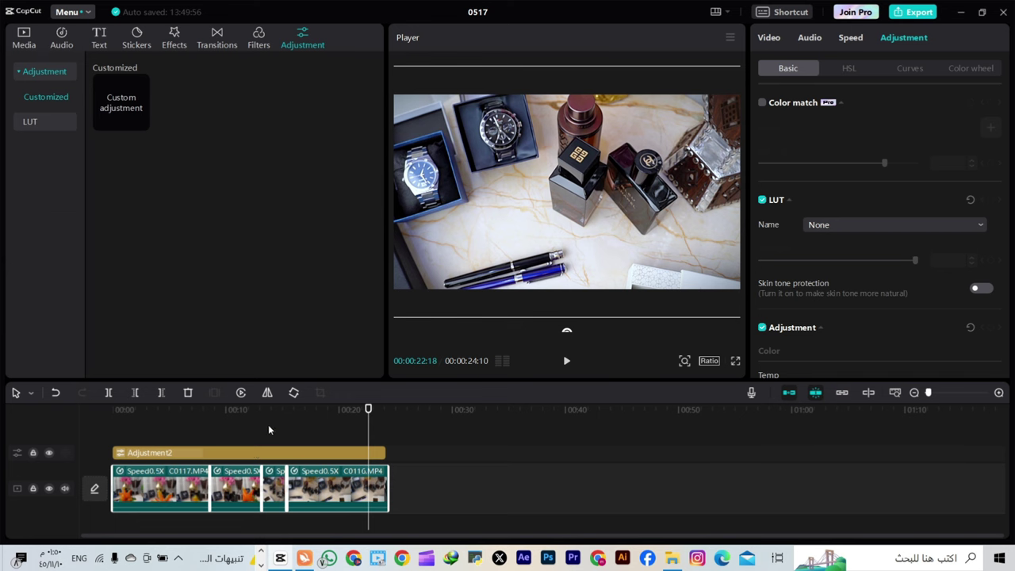
click(233, 494)
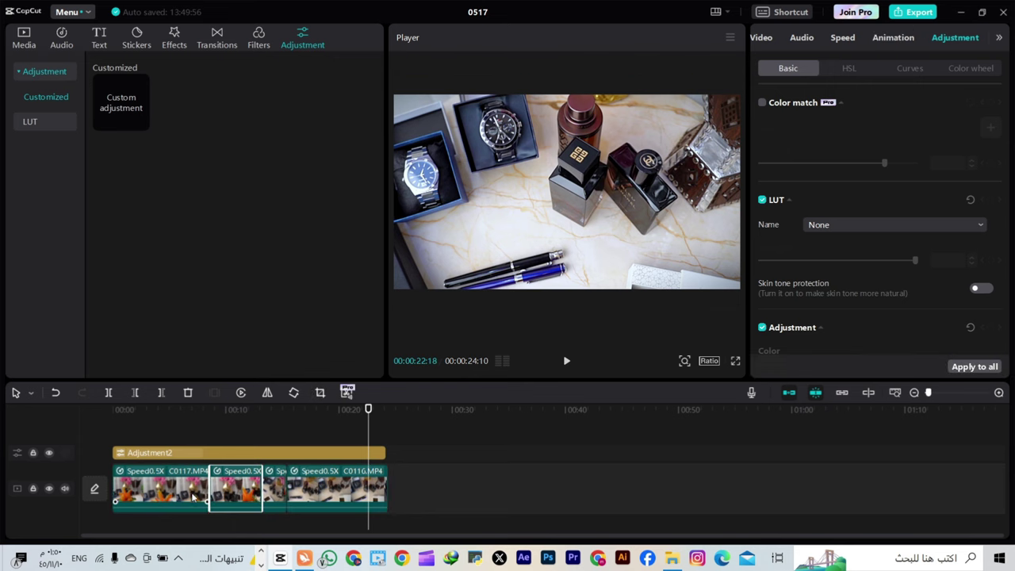
Step: Select the adjustment layer and compare the frame at 00:00:21:24 with the adjustment track hidden and shown
drag(368, 425, 327, 441)
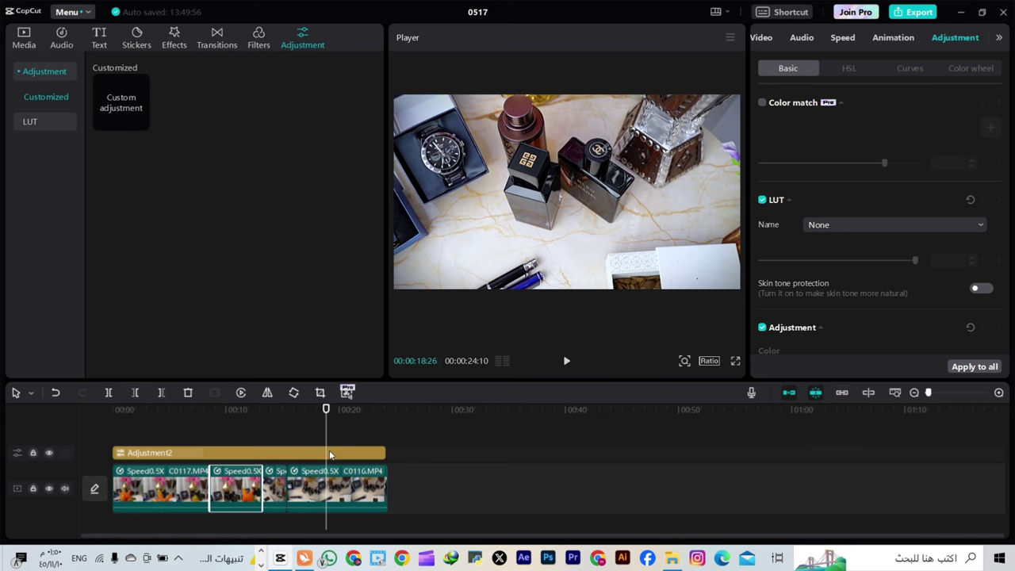
click(307, 452)
drag(304, 441, 360, 453)
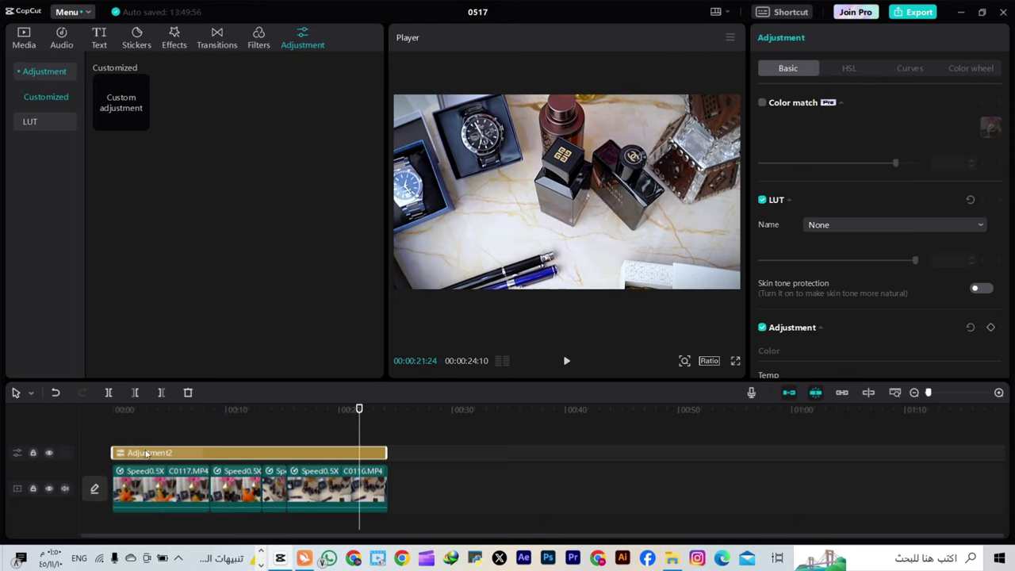
click(49, 453)
click(50, 454)
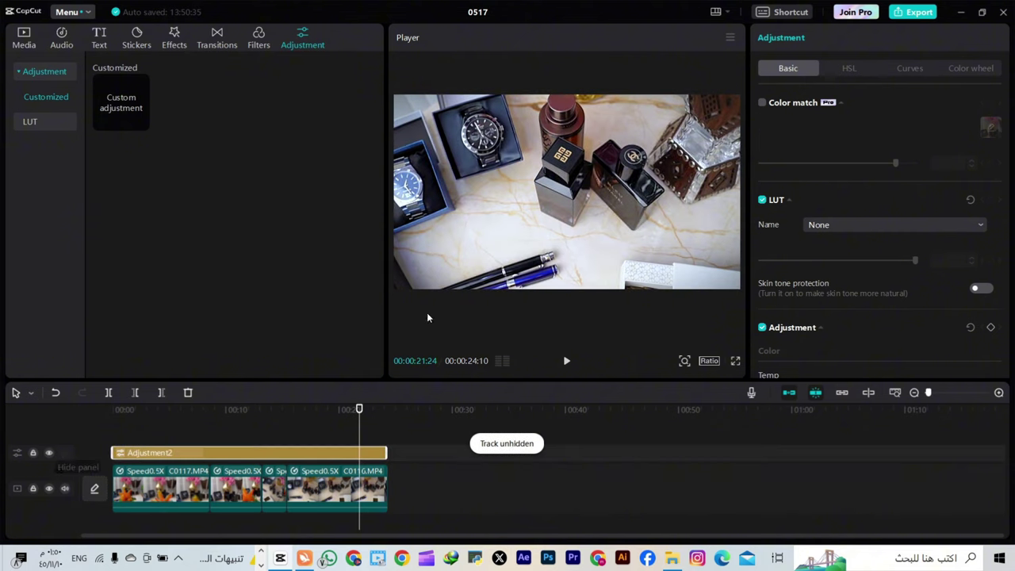
Step: Preview the graded video full screen from 00:00:21:24 to its end, scrub back to 00:00:12:00, and exit full screen
click(737, 362)
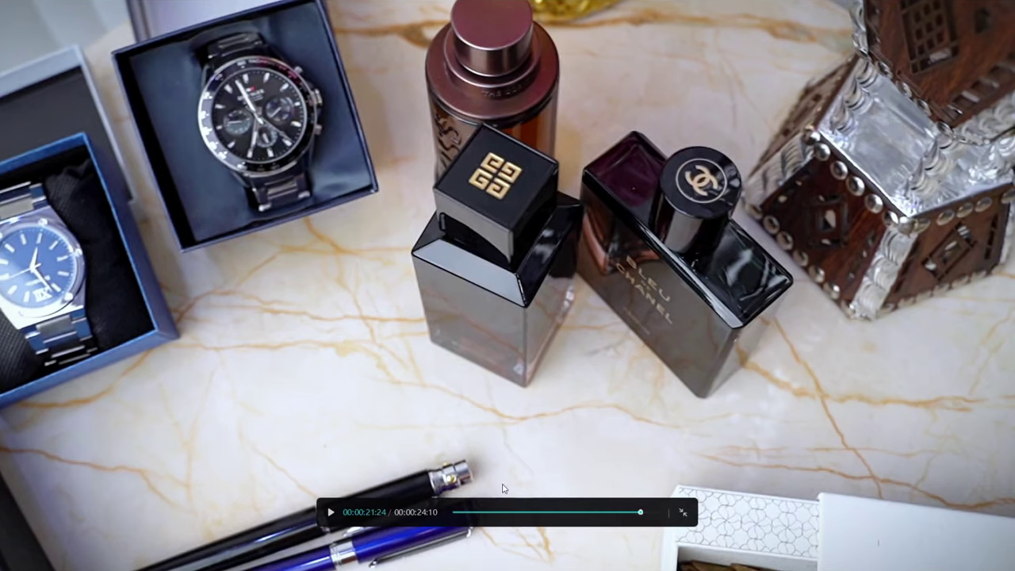
click(329, 517)
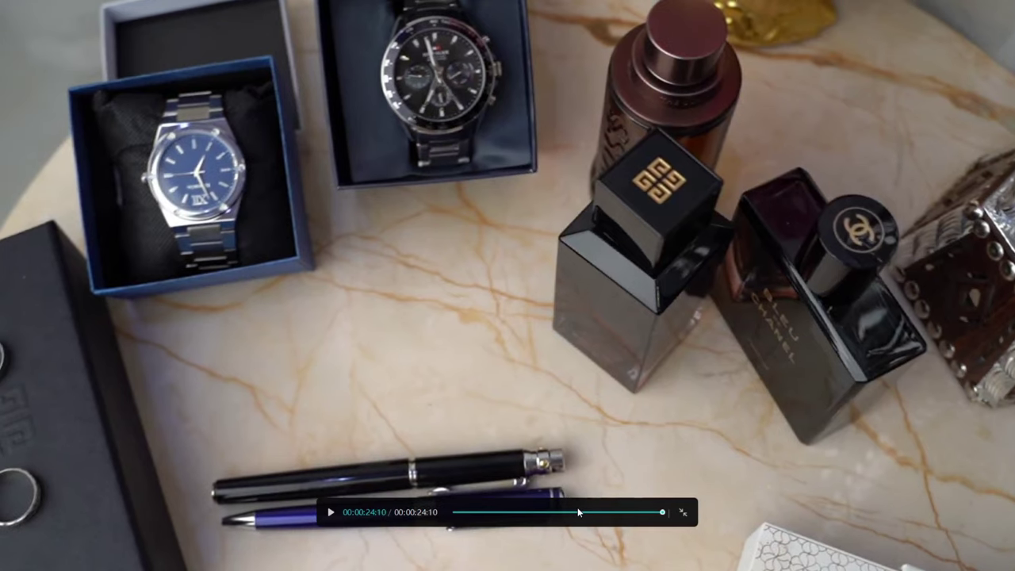
click(648, 513)
drag(624, 516, 556, 513)
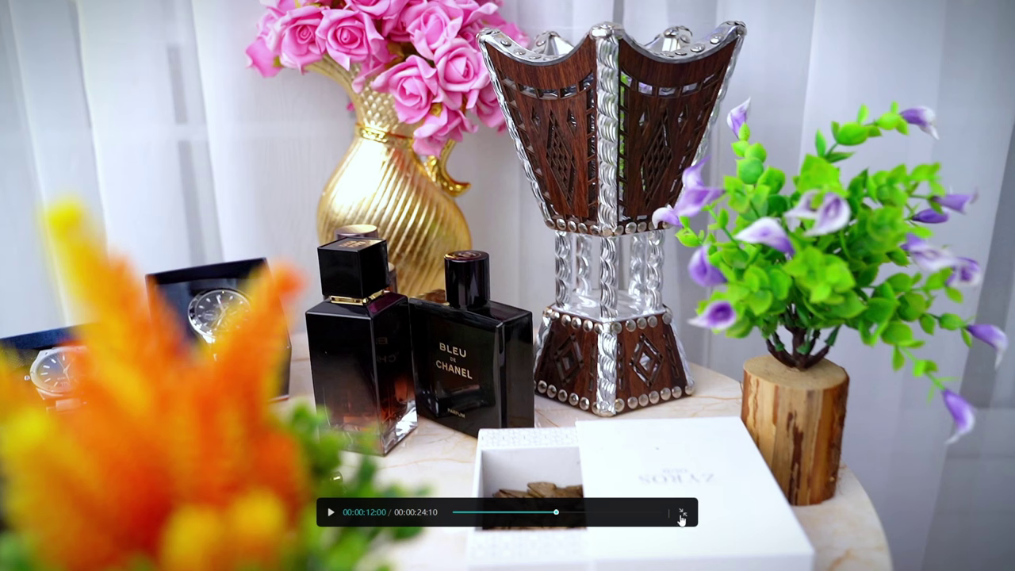
click(687, 516)
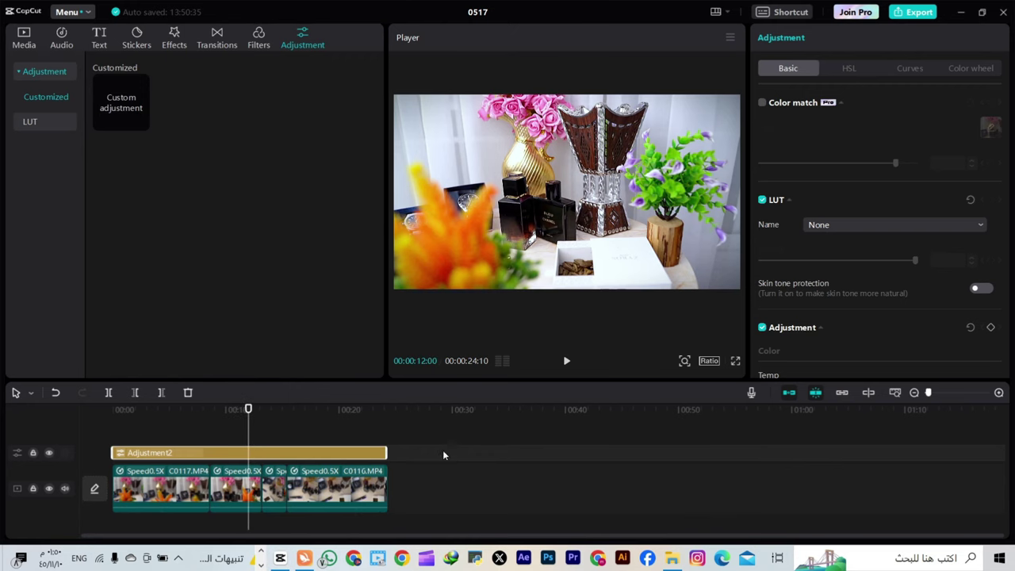
Step: Open the adjustment layer's HSL settings and look through the color ranges from red to magenta
click(857, 73)
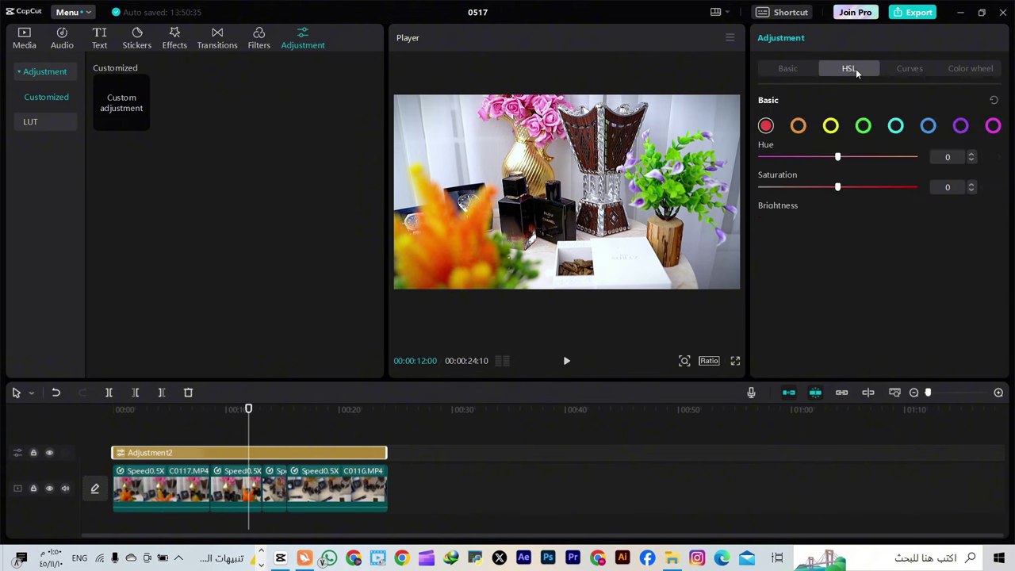
click(250, 427)
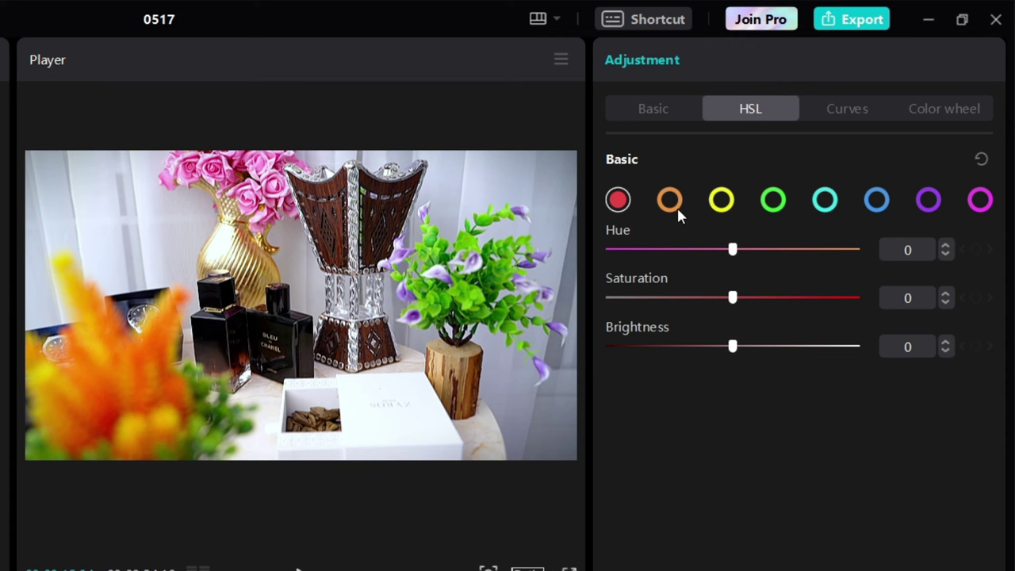
click(673, 205)
click(723, 201)
click(778, 204)
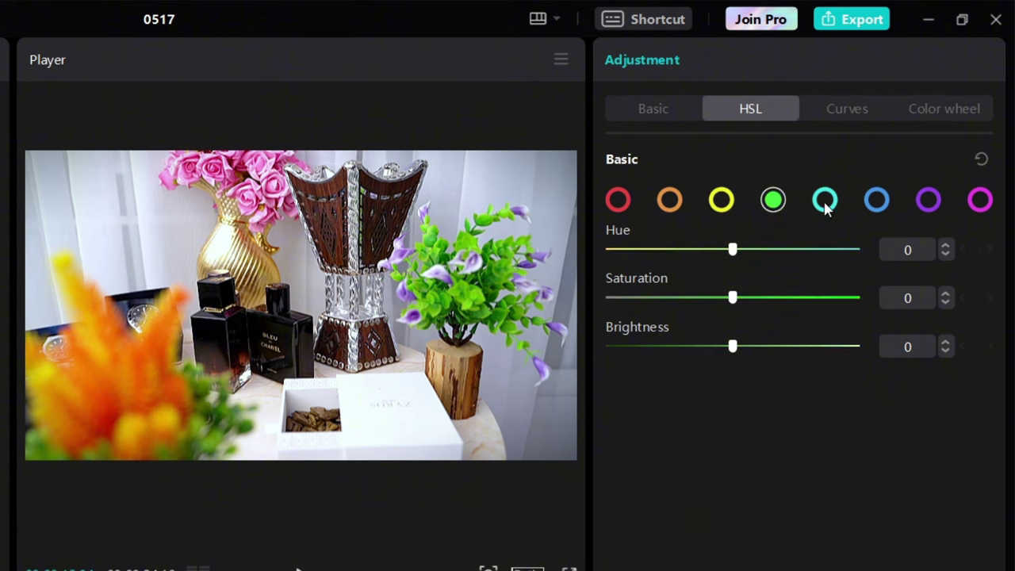
click(827, 204)
click(878, 204)
click(930, 202)
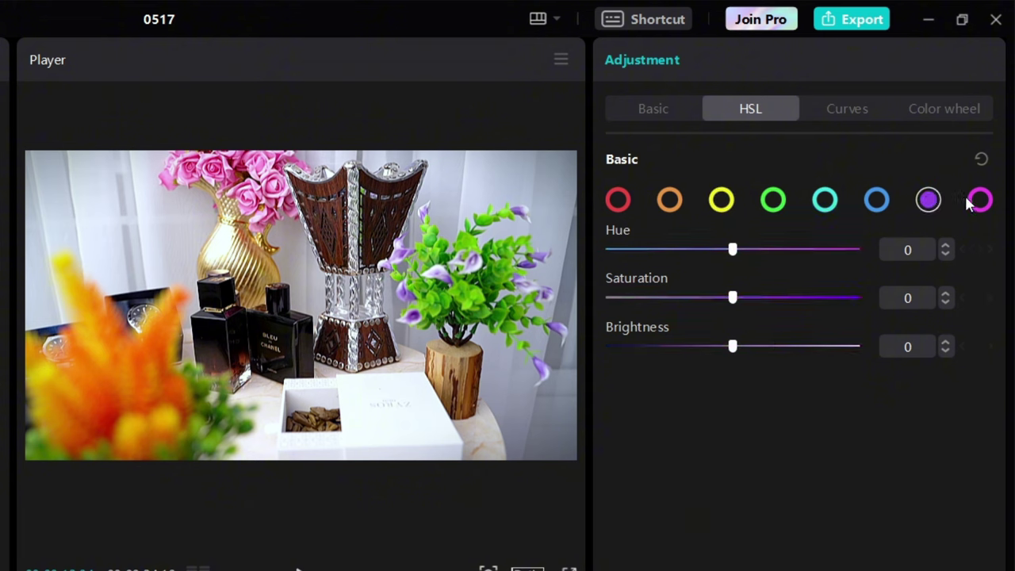
click(979, 200)
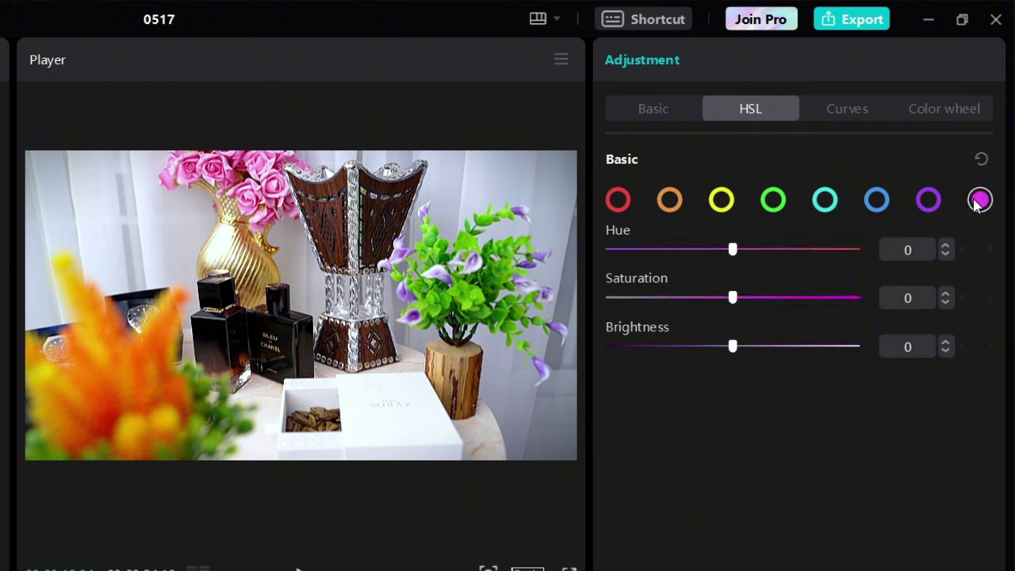
Step: Test the red range's hue at -100, then set its hue to -30 and its saturation to 1
click(620, 199)
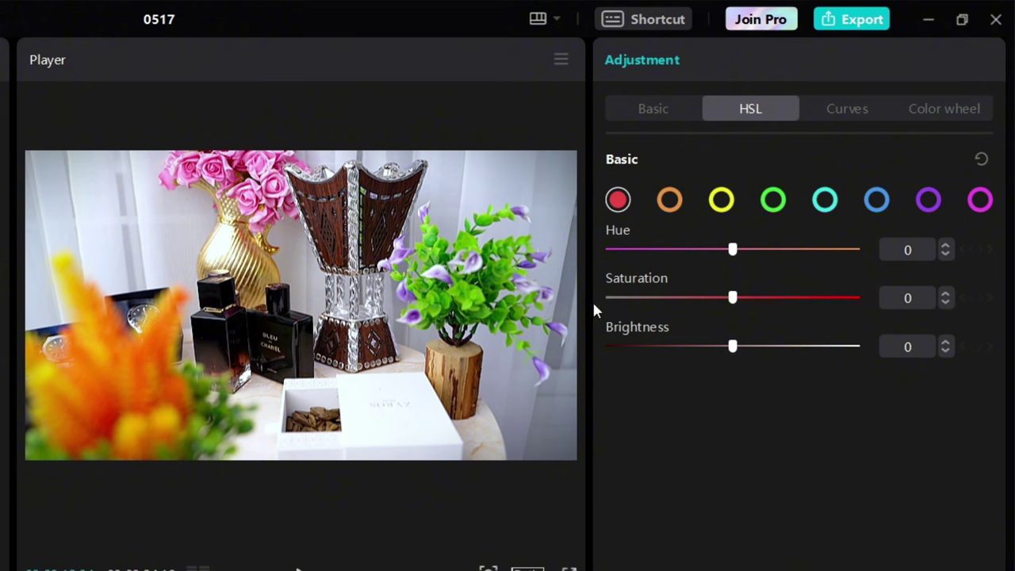
mouse_move(732, 298)
mouse_down()
mouse_move(828, 300)
mouse_move(725, 305)
mouse_move(733, 308)
mouse_up()
drag(734, 252, 599, 251)
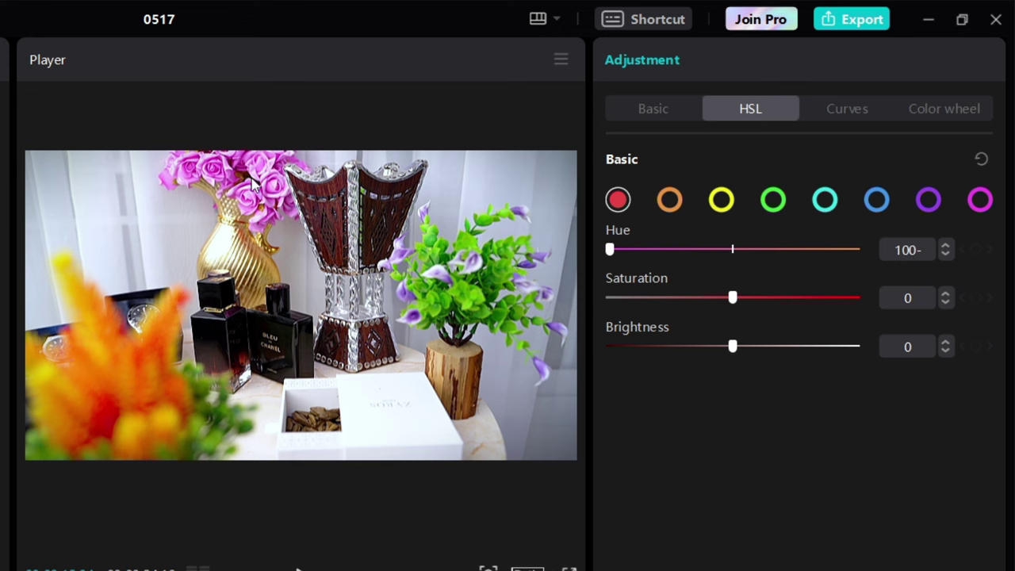
drag(615, 251, 732, 251)
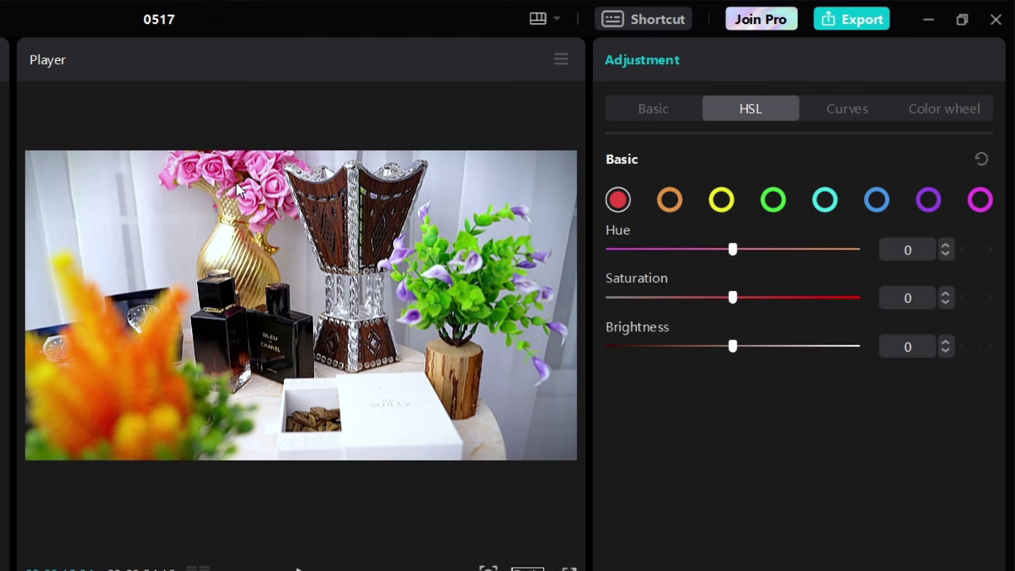
drag(732, 250, 696, 250)
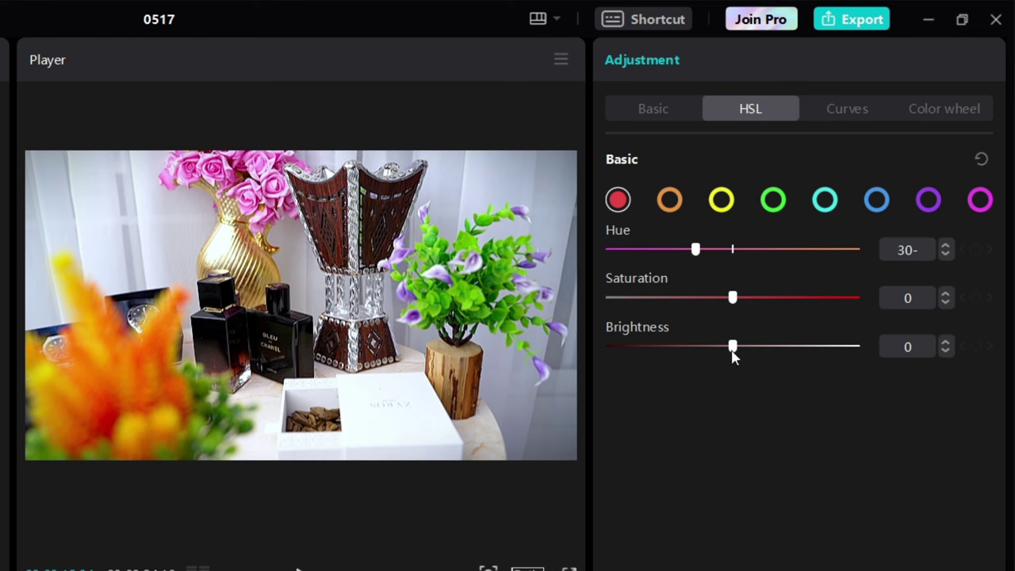
click(947, 292)
click(674, 200)
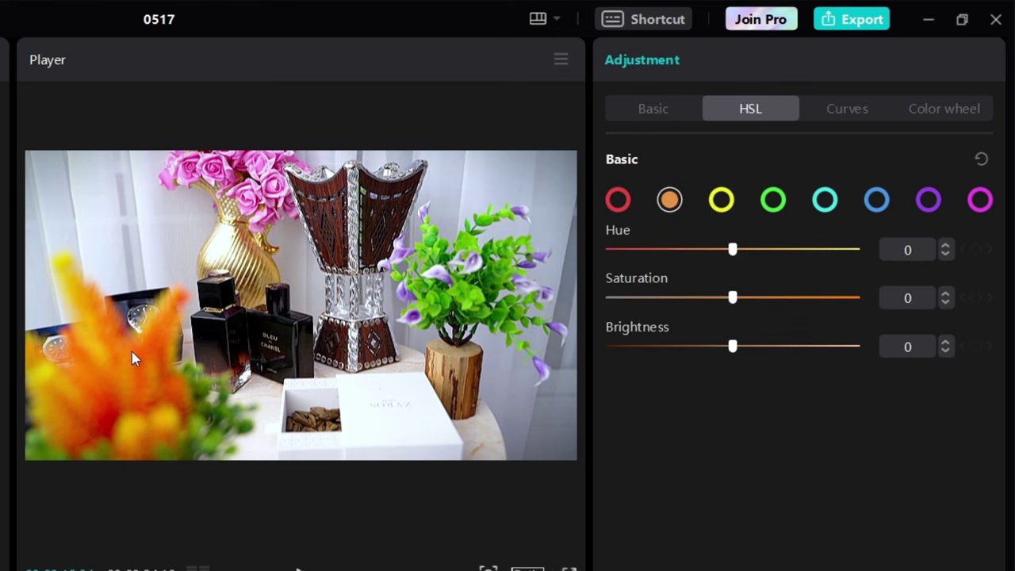
click(620, 203)
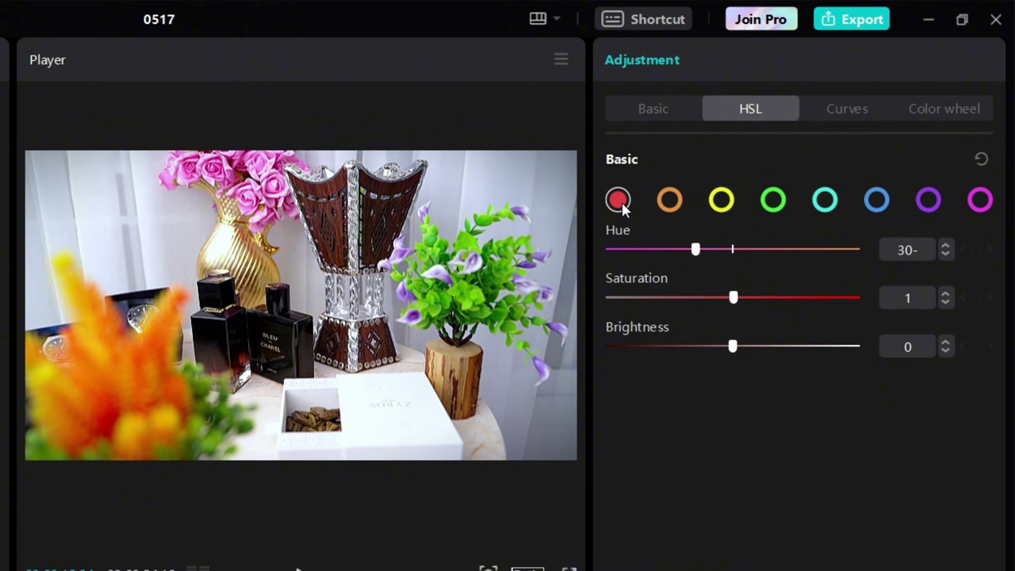
Step: Test the orange range's saturation at -75, 42 and 90, and set it to about 36
click(670, 203)
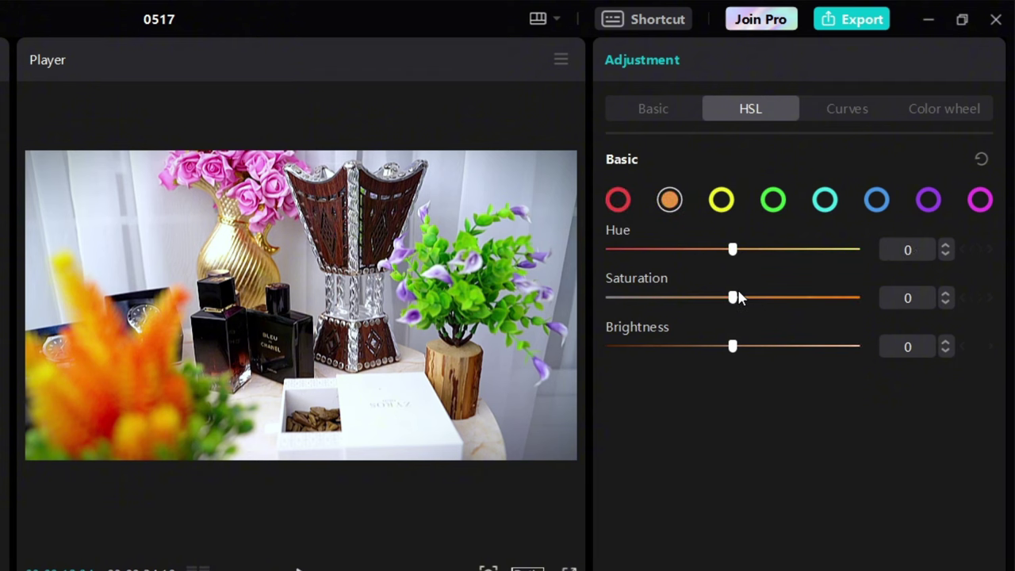
drag(733, 298, 641, 298)
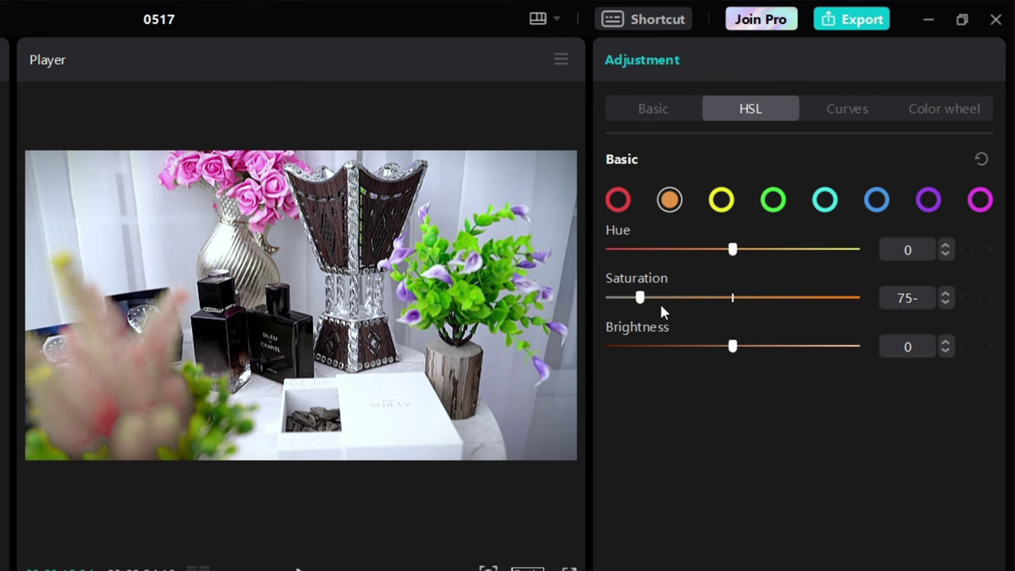
drag(640, 298, 784, 297)
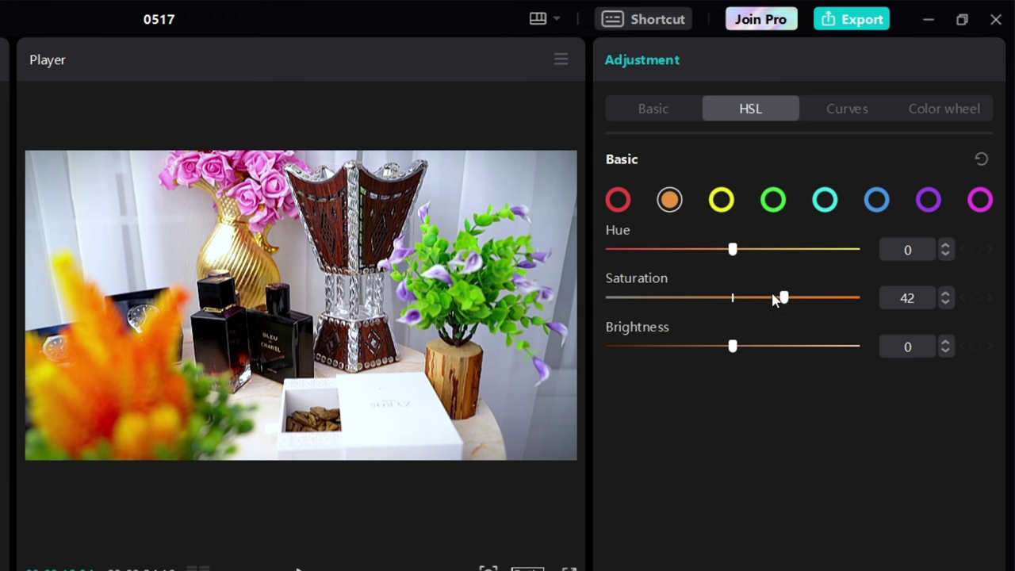
drag(785, 298, 844, 298)
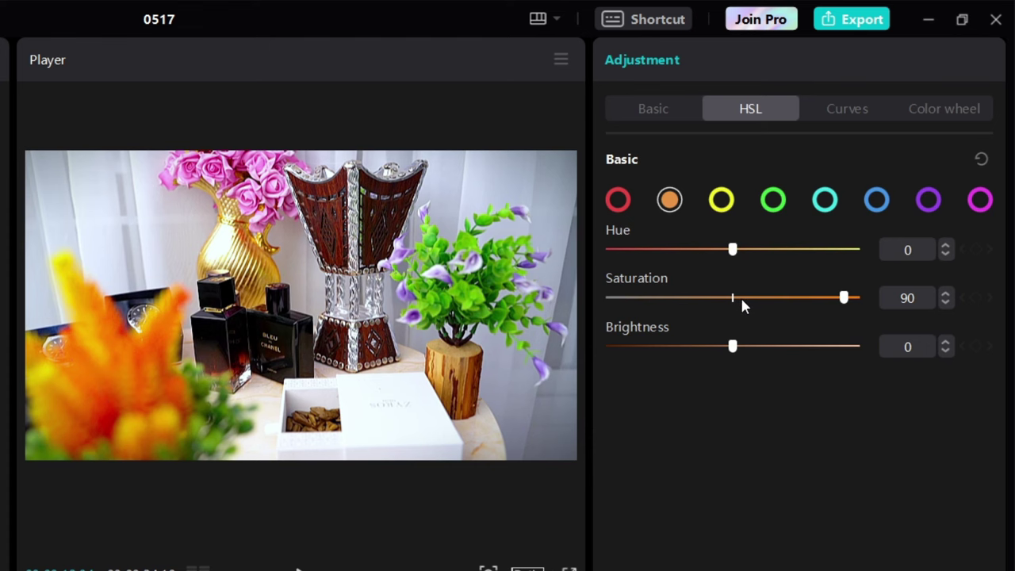
drag(743, 298, 777, 299)
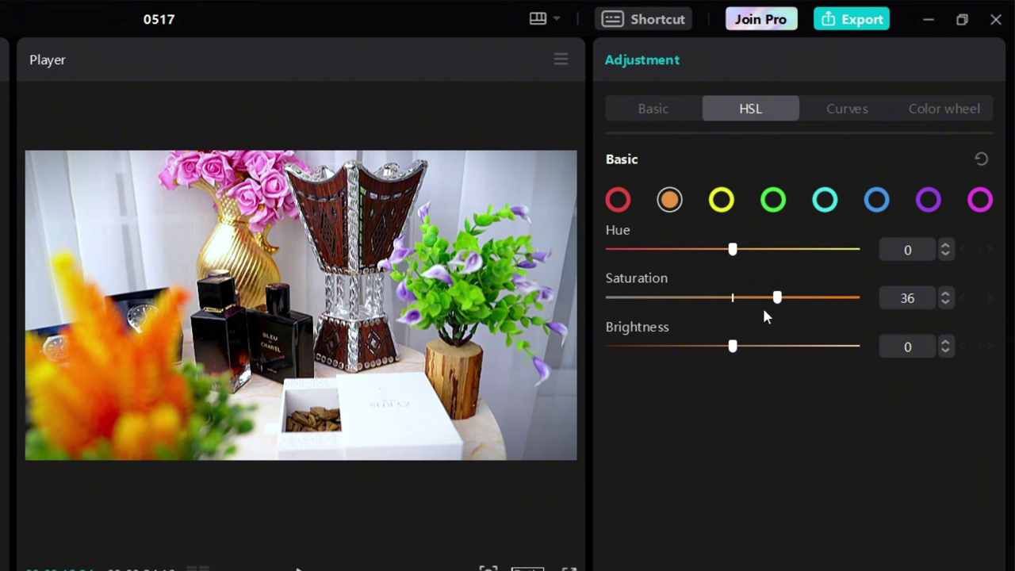
drag(759, 304, 756, 302)
Step: Try the yellow range's hue at 100 and at -100, resetting it to 0 each time
click(721, 201)
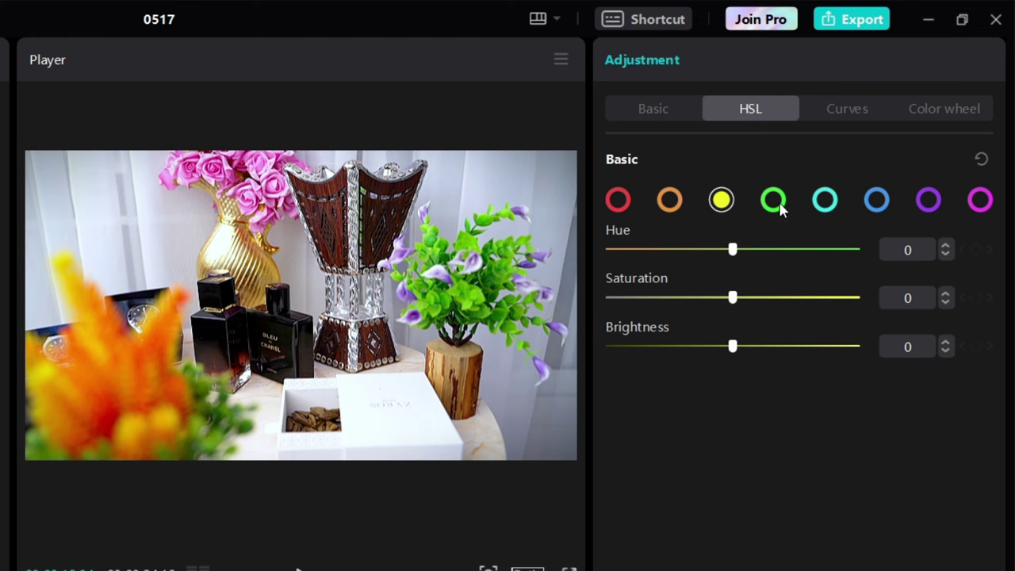
drag(732, 249, 879, 249)
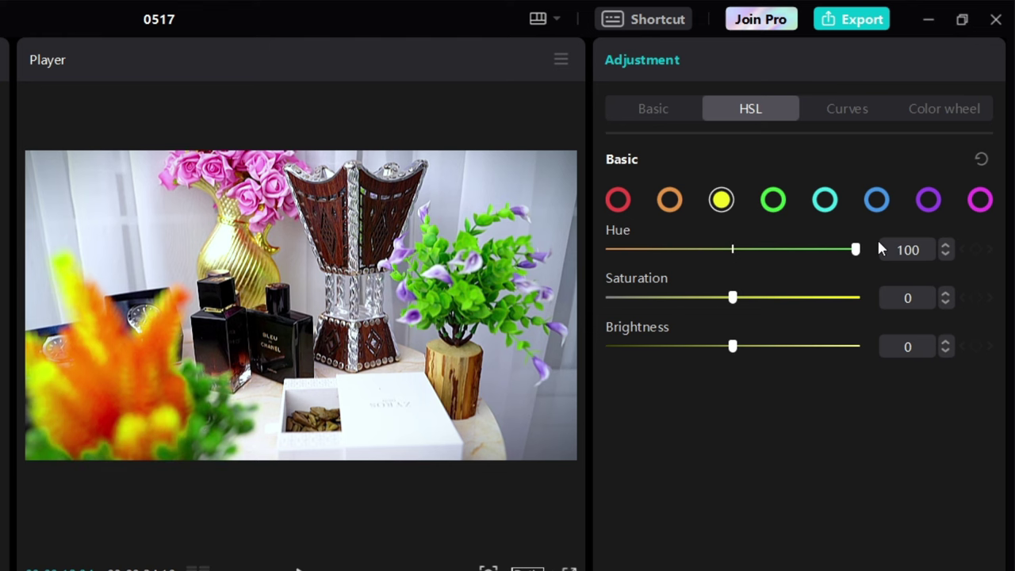
drag(751, 249, 733, 256)
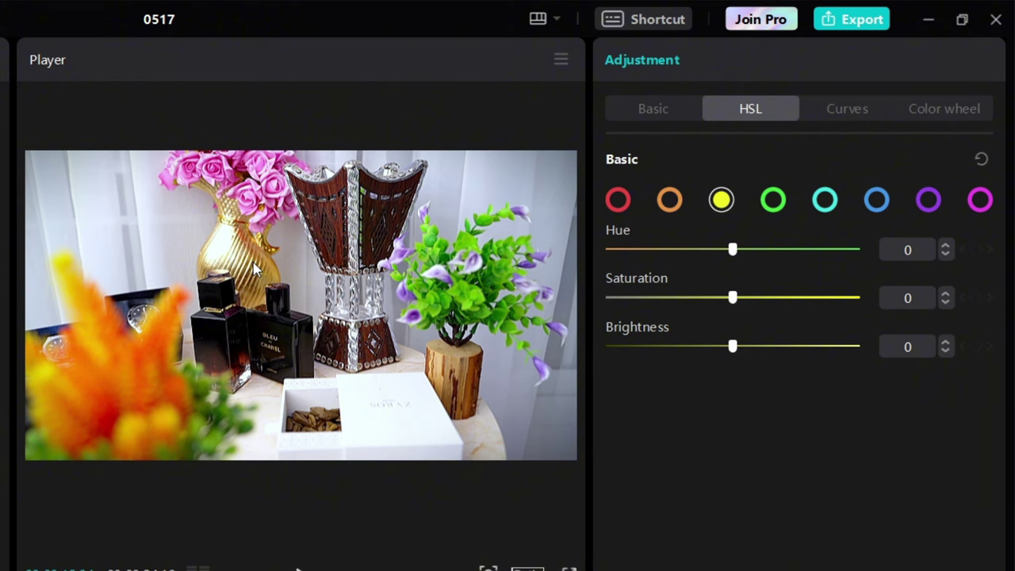
mouse_move(733, 298)
mouse_down()
mouse_move(843, 302)
mouse_move(722, 310)
mouse_move(619, 300)
mouse_move(841, 304)
mouse_move(733, 316)
mouse_up()
drag(732, 250, 566, 248)
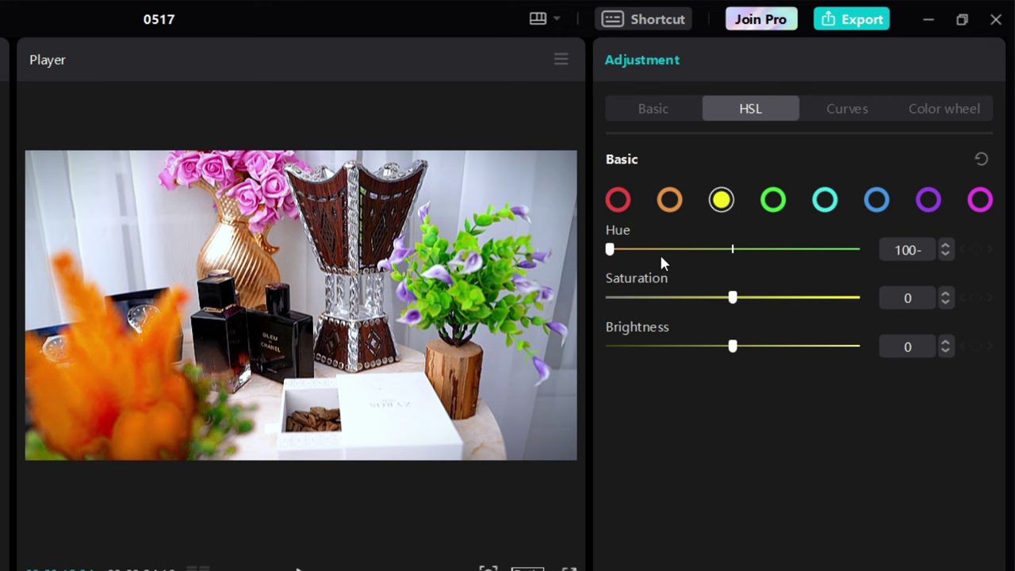
drag(660, 253, 734, 252)
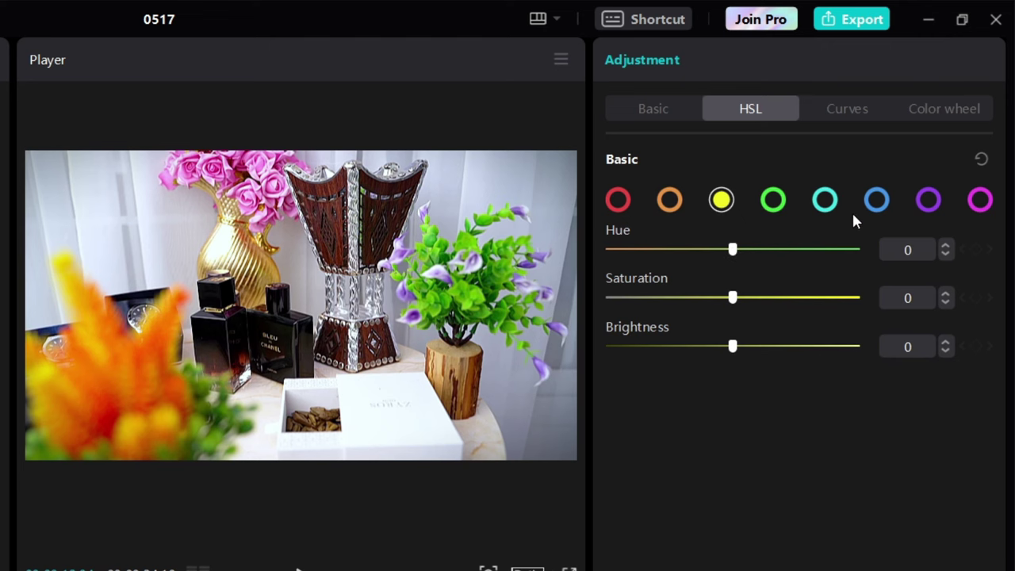
Step: Test the green range's saturation at -100 and -86, and set it to 56
click(775, 201)
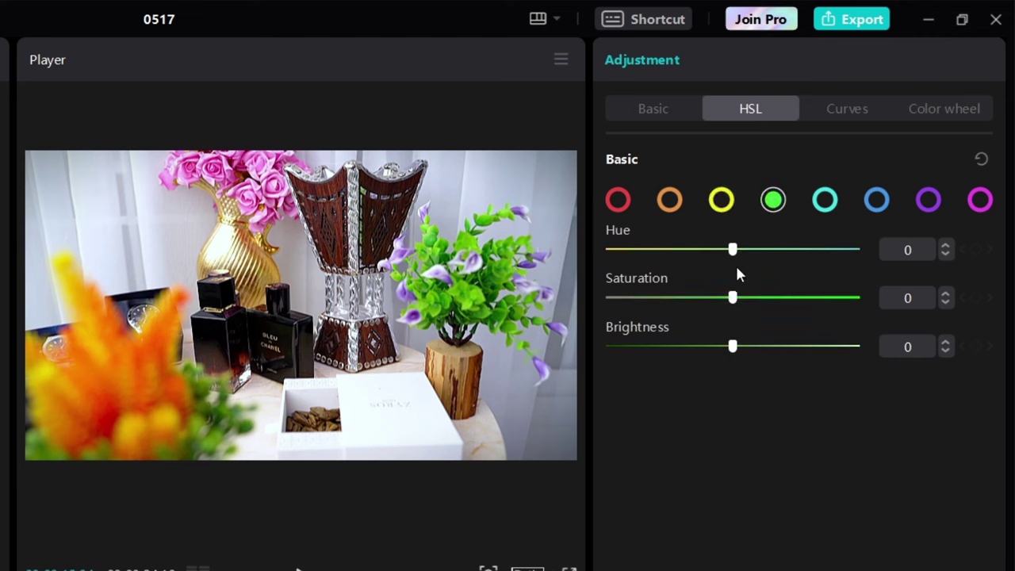
drag(733, 298, 514, 319)
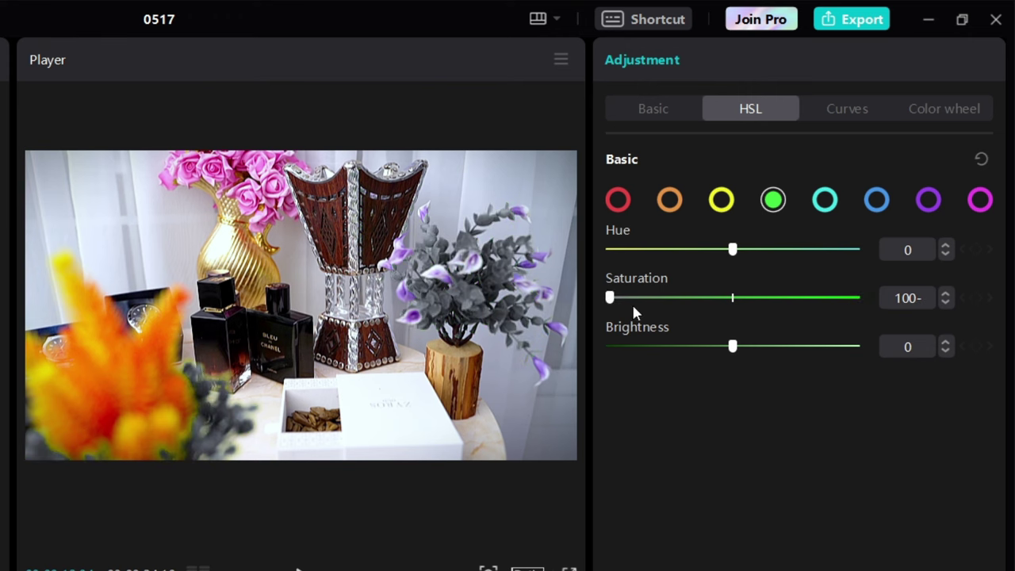
drag(620, 302, 782, 305)
drag(642, 301, 627, 299)
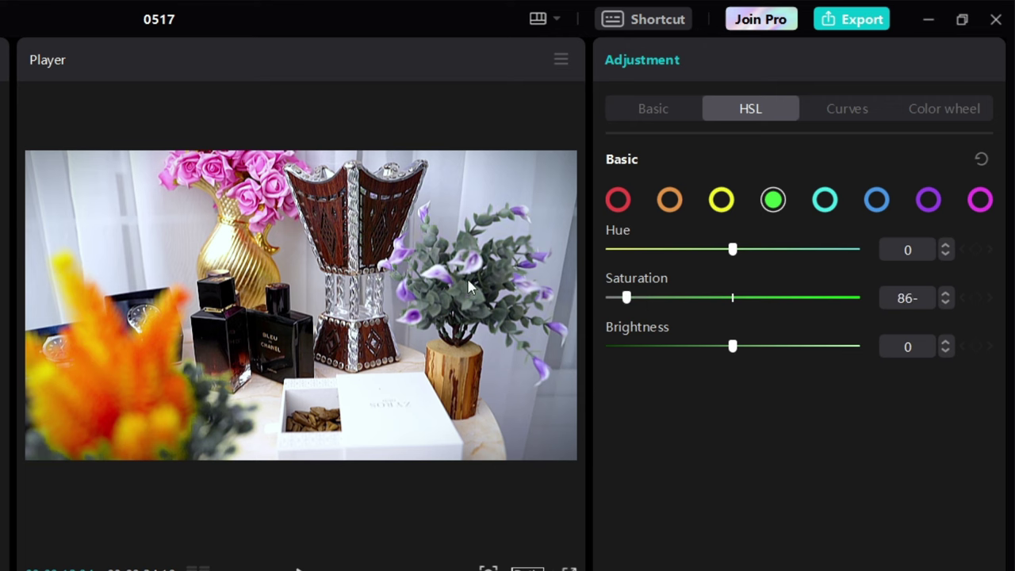
drag(736, 296, 801, 298)
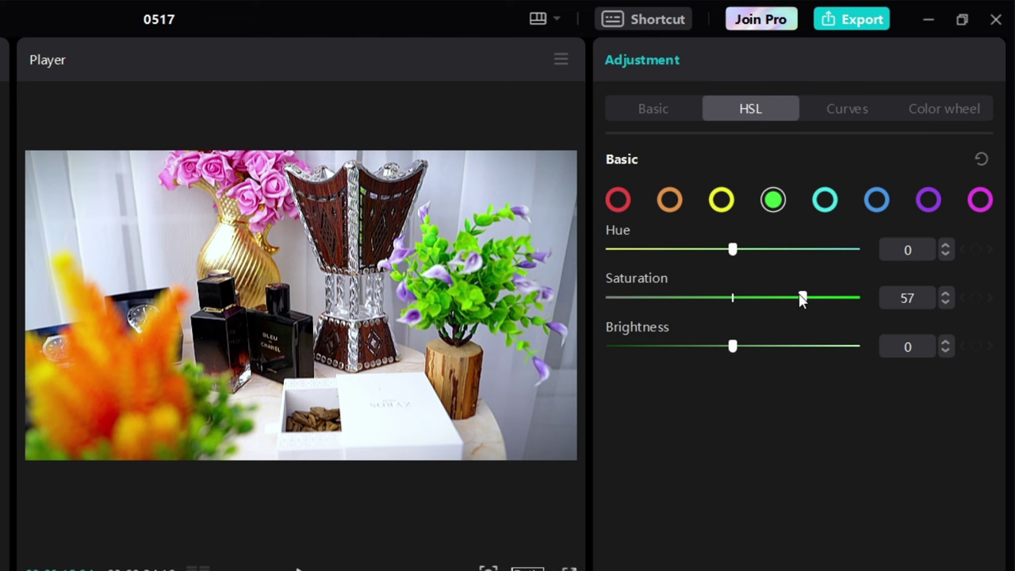
Step: Using the clip with the watches and pens, test the blue range's saturation at -100 and set it to 56
click(825, 213)
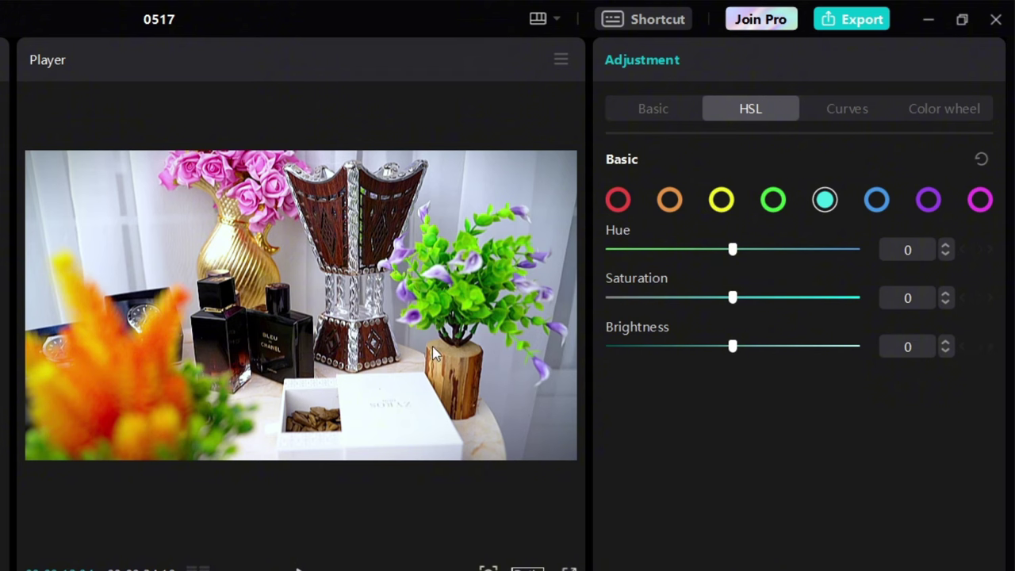
click(873, 213)
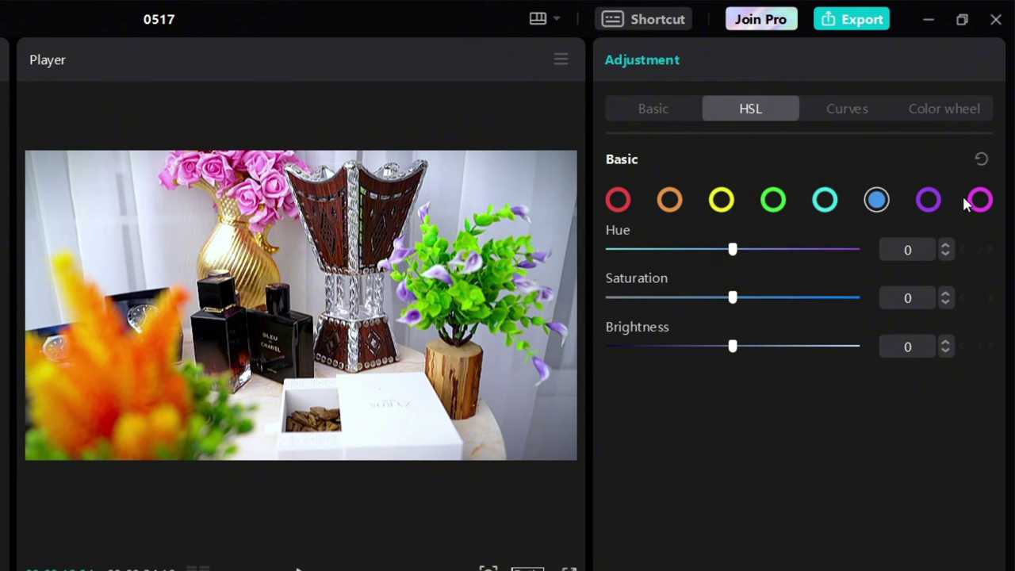
click(939, 208)
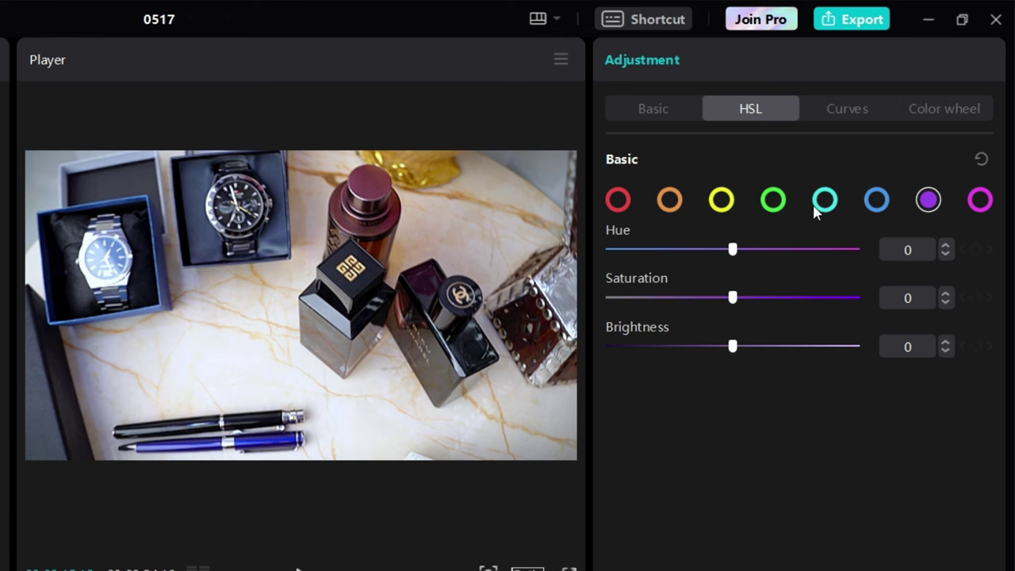
click(879, 201)
drag(754, 297, 529, 327)
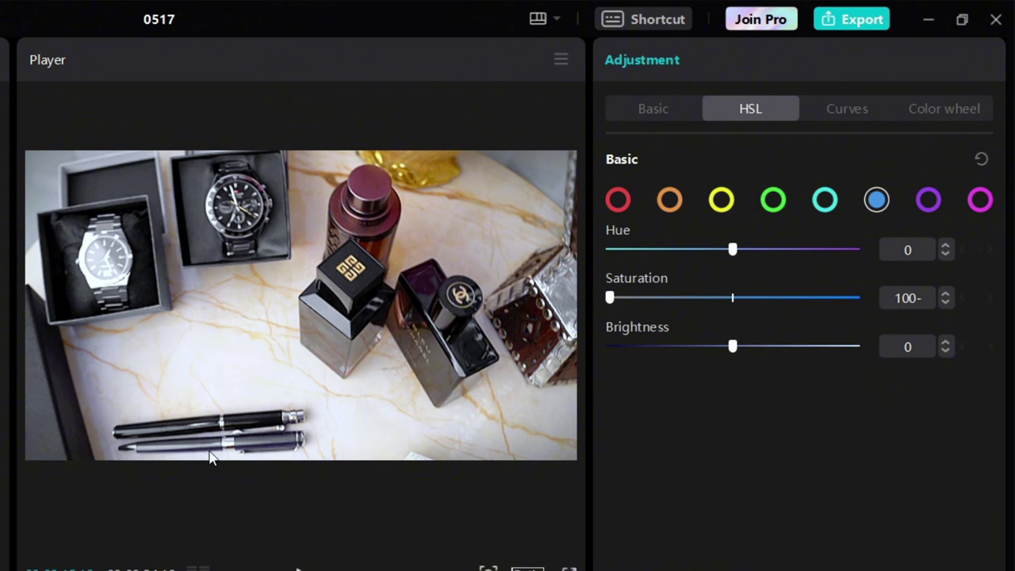
drag(666, 300, 797, 318)
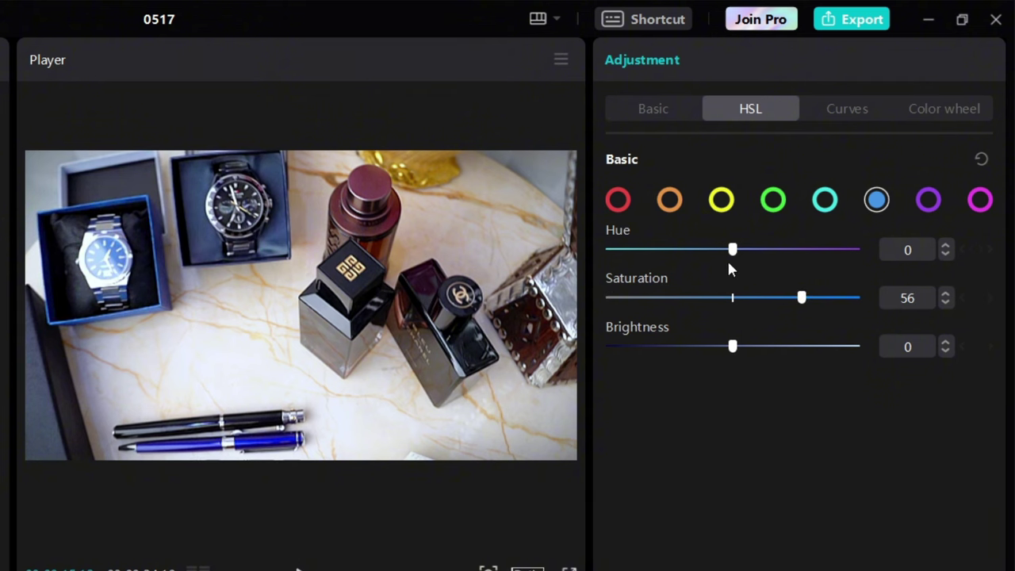
mouse_move(732, 250)
mouse_down()
mouse_move(714, 251)
mouse_move(732, 251)
mouse_up()
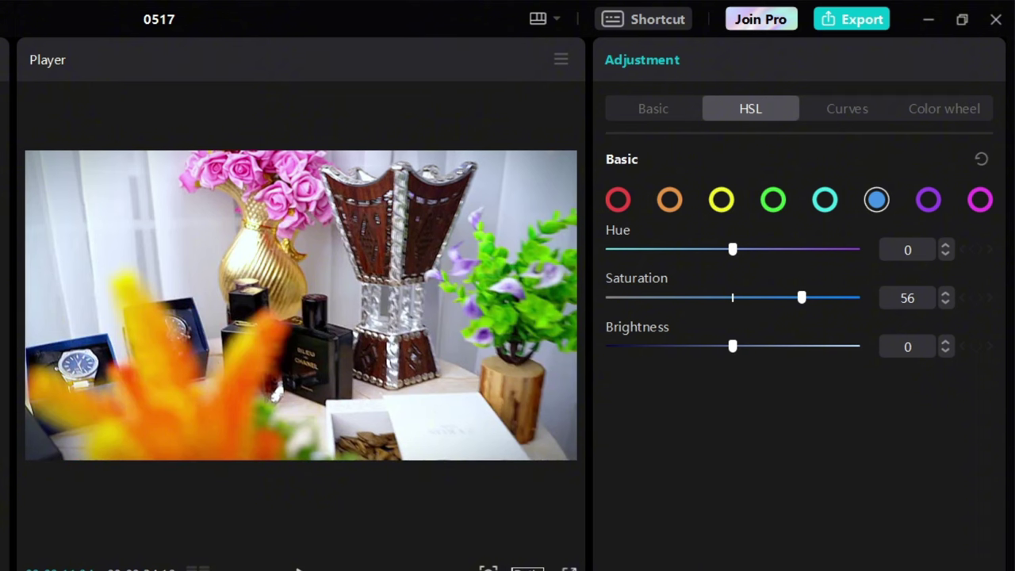
Step: Back on the flower clip, set the purple range's hue to 56 and its saturation to 4
click(775, 202)
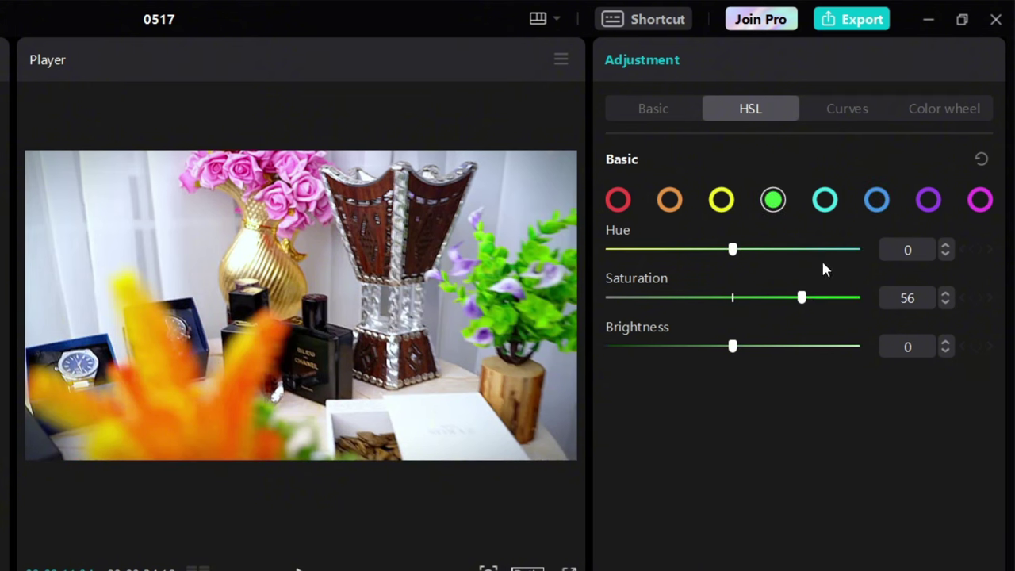
click(922, 203)
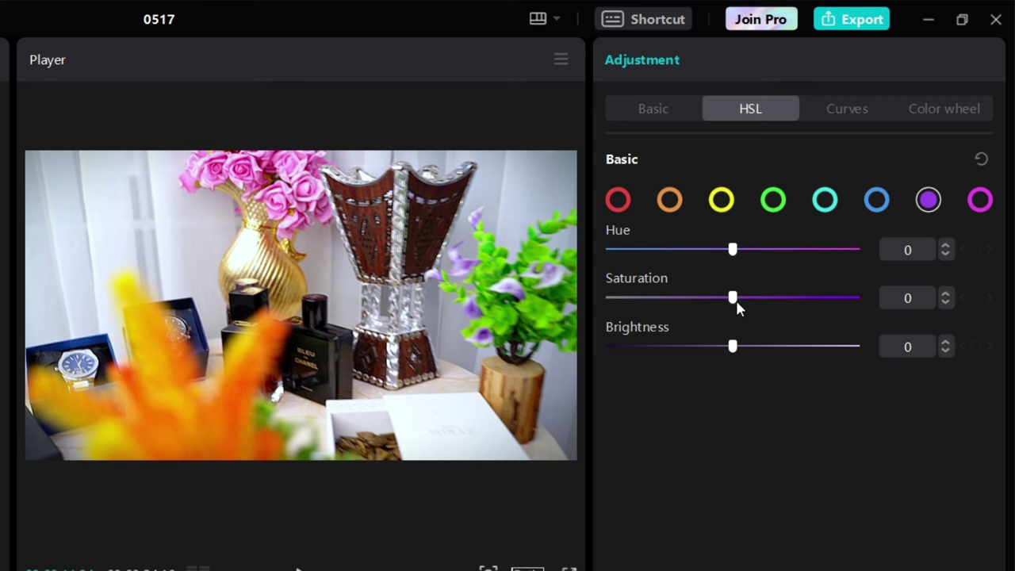
drag(729, 255, 834, 251)
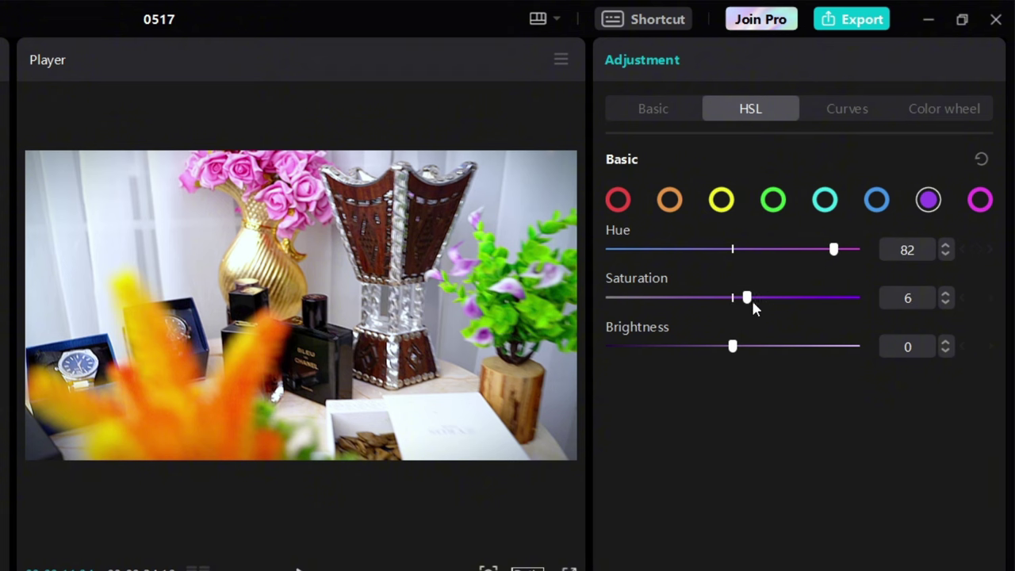
mouse_move(752, 300)
mouse_down()
mouse_move(784, 302)
mouse_move(725, 301)
mouse_move(740, 300)
mouse_up()
drag(834, 250, 796, 284)
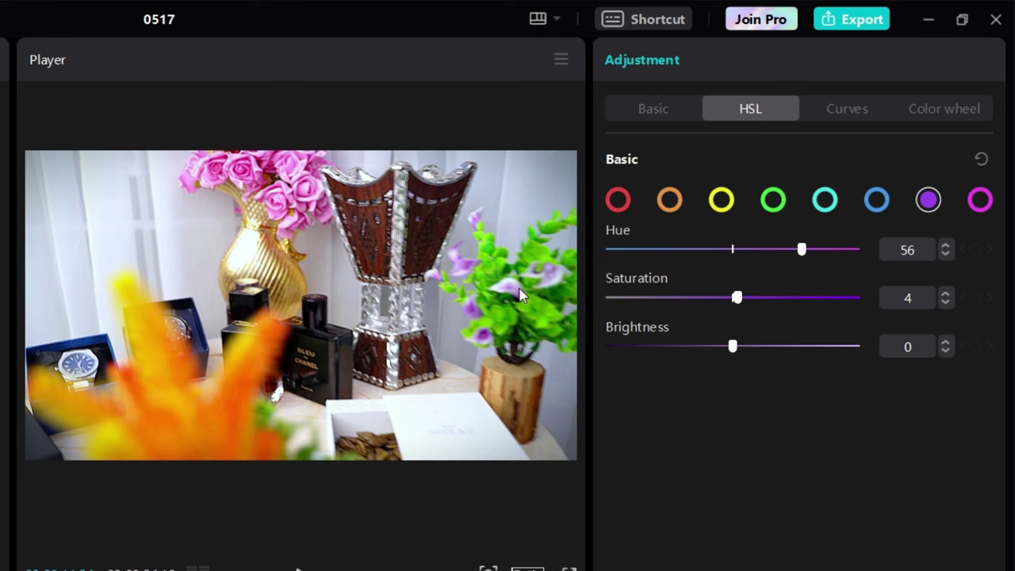
Step: Set the magenta range's saturation to 13 in HSL, and open the curve settings
click(984, 203)
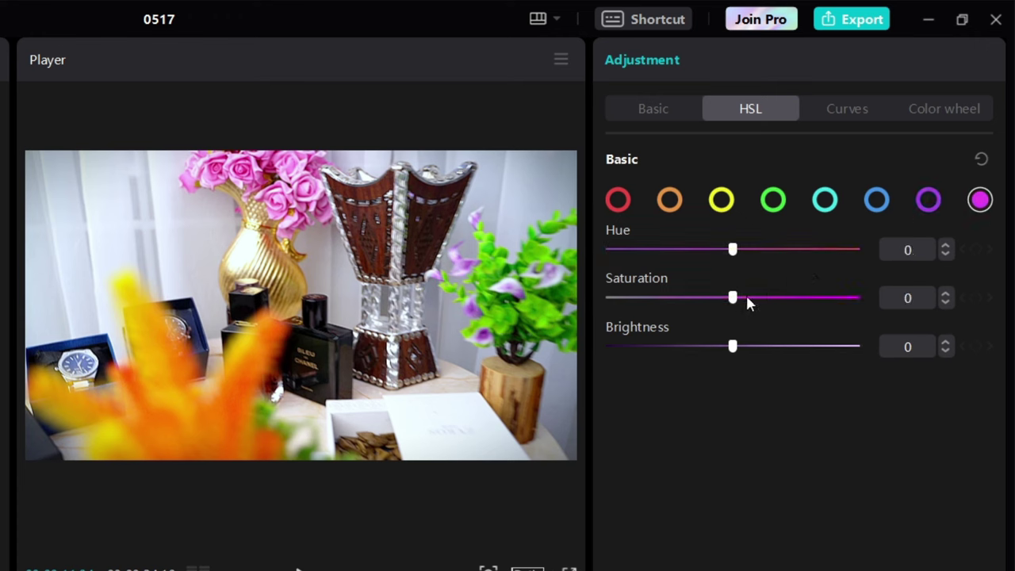
mouse_move(738, 305)
mouse_down()
mouse_move(773, 302)
mouse_move(749, 301)
mouse_up()
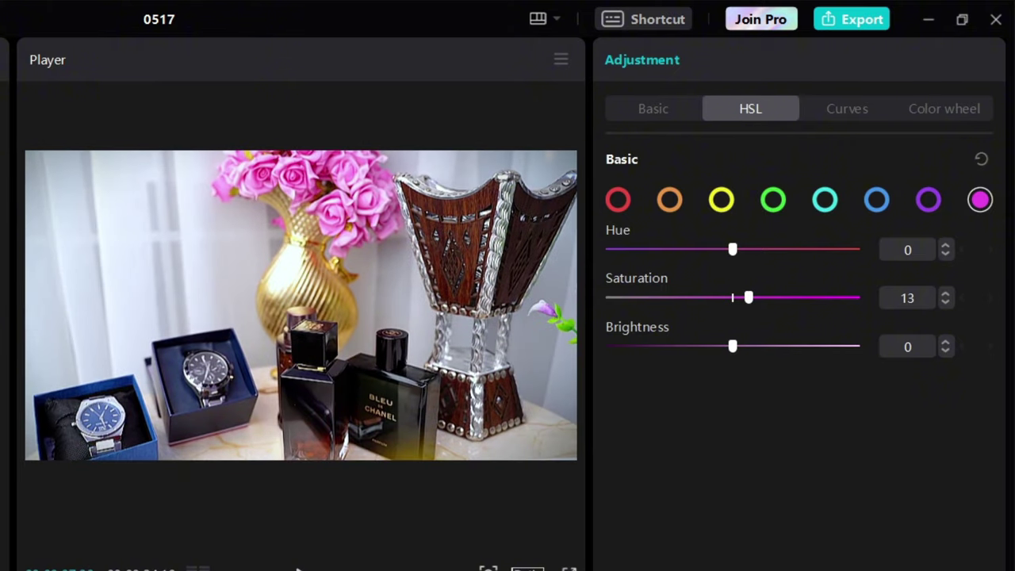
click(826, 113)
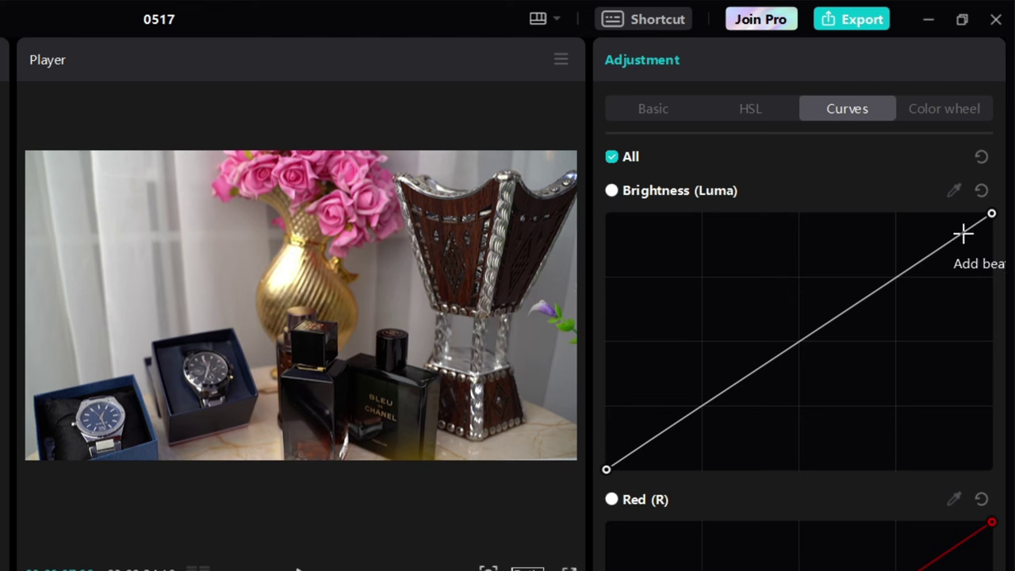
Step: Try a Brightness (Luma) curve with a point sampled from the curtain, moving that point and lifting the curve's dark end
click(958, 193)
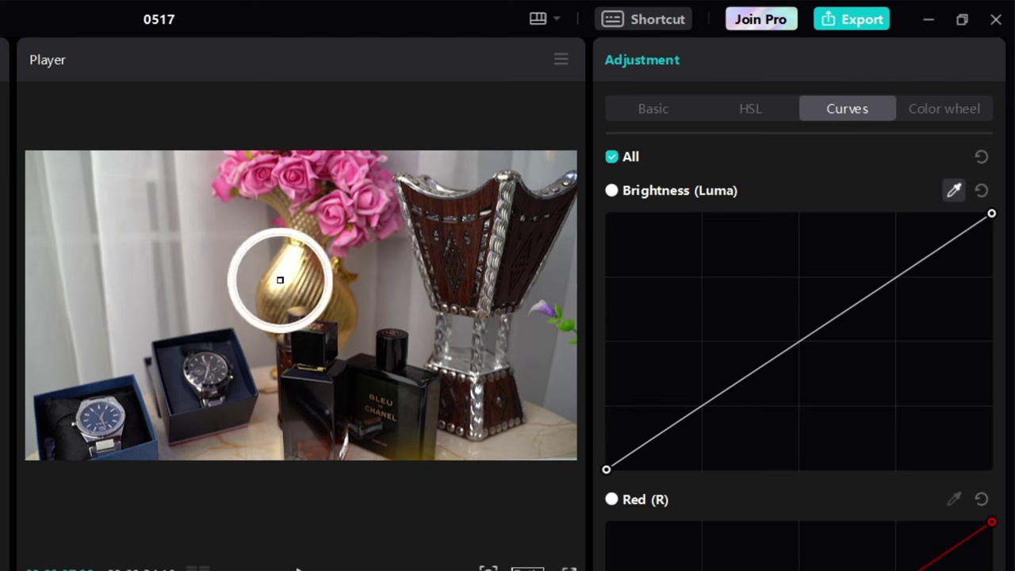
click(209, 227)
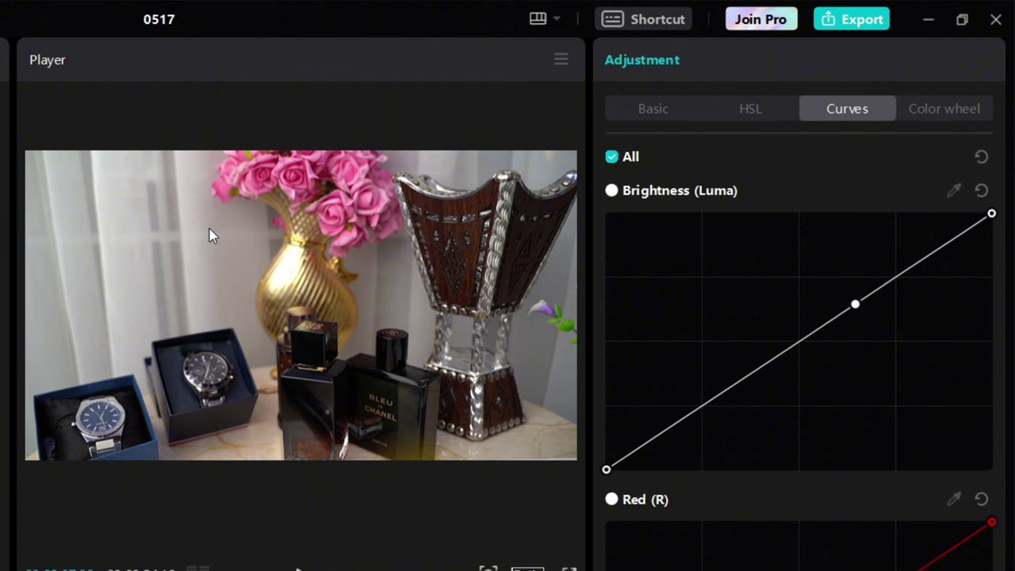
drag(854, 306, 828, 261)
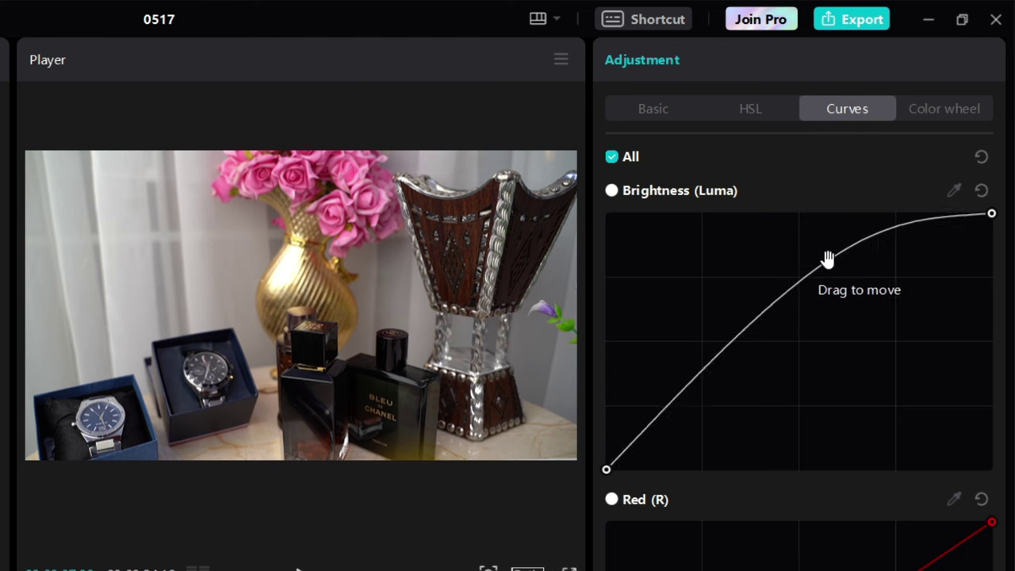
drag(607, 469, 607, 447)
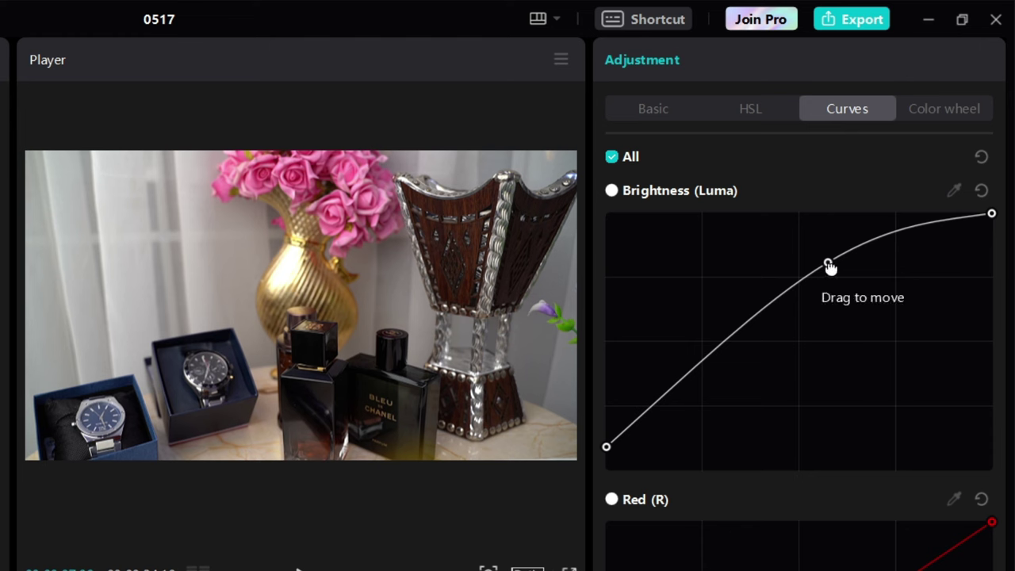
drag(830, 265, 836, 305)
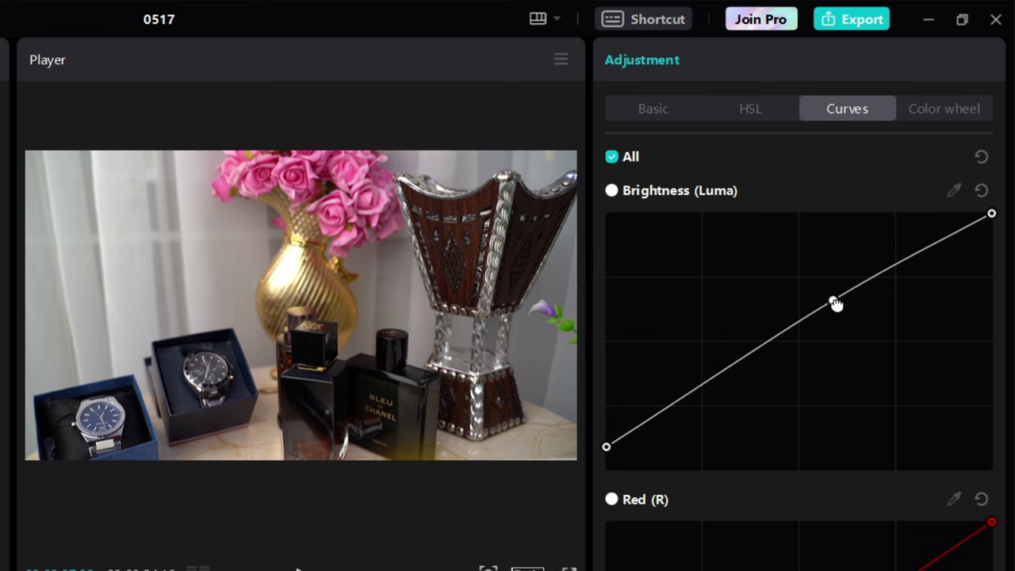
Step: Undo the Brightness (Luma) curve edits back to a straight line
key(Escape)
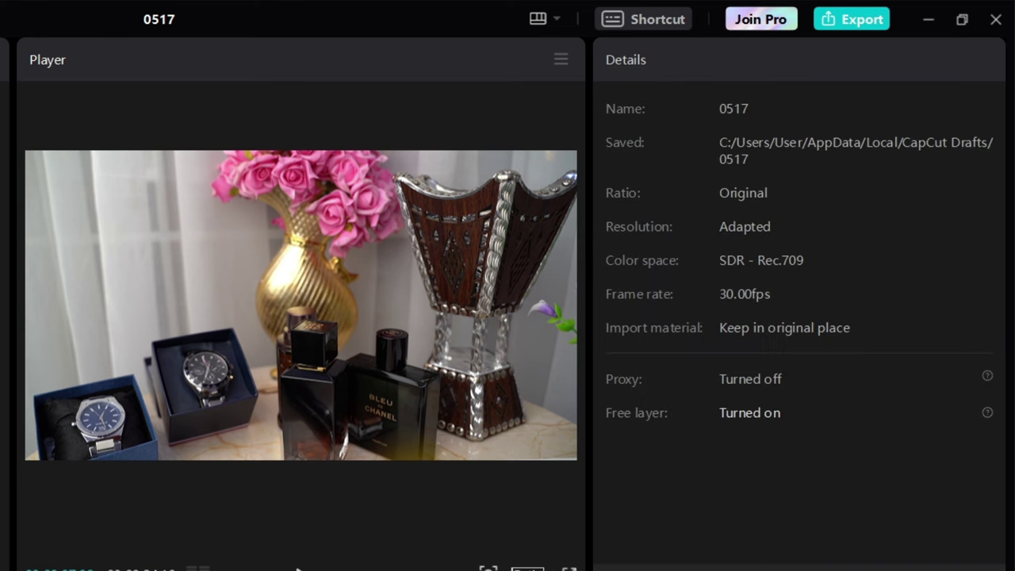
key(ctrl+z)
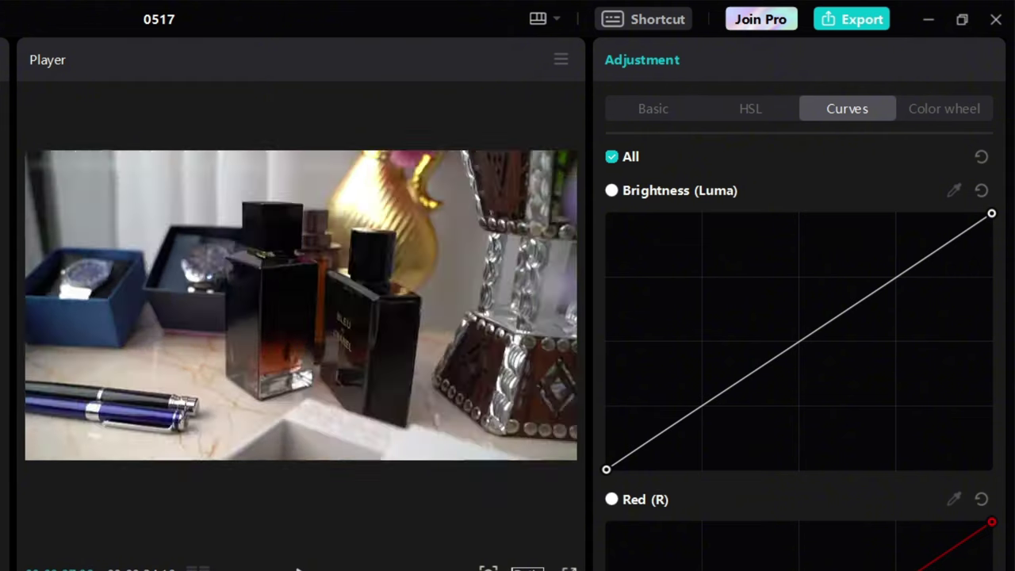
key(ctrl+shift+z)
key(ctrl+z)
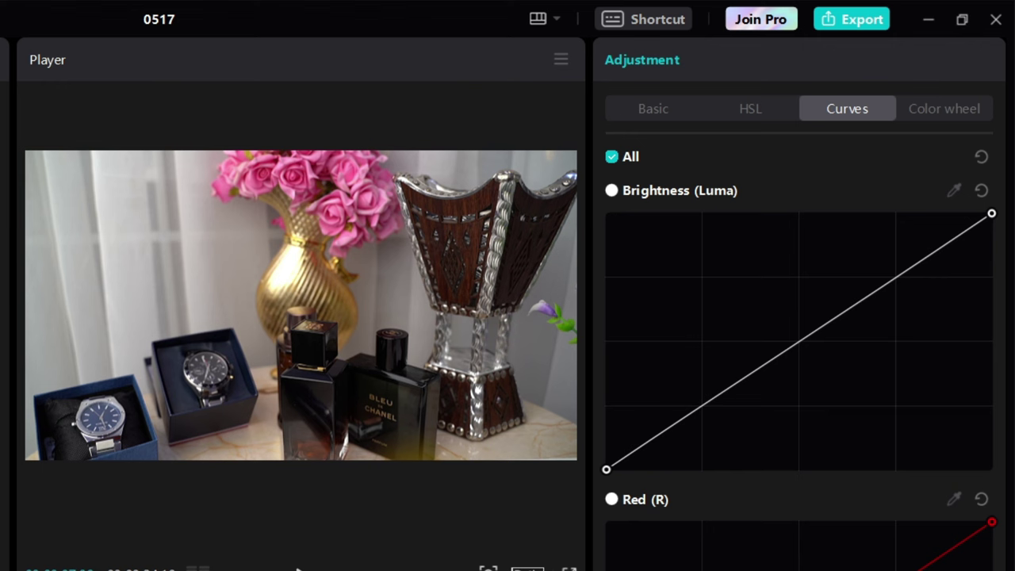
Step: Sample the curtain for the Brightness (Luma) curve and raise the resulting point to brighten the midtones
click(954, 190)
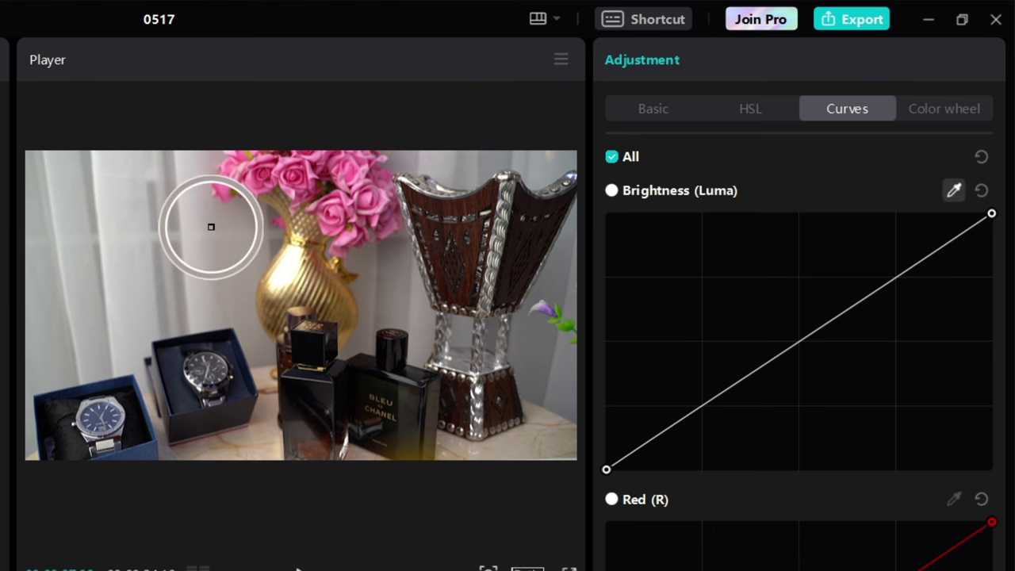
click(211, 227)
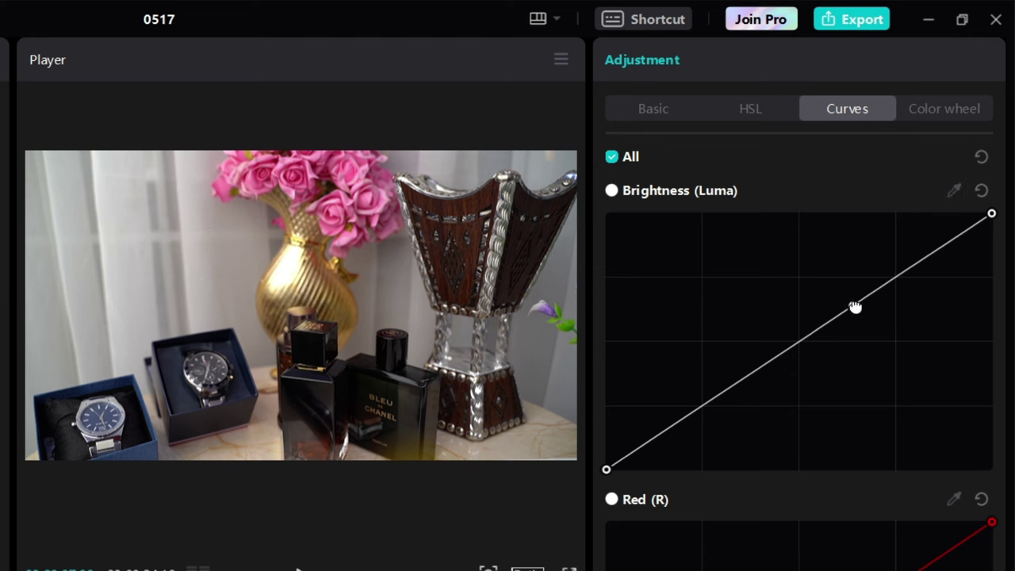
drag(856, 306, 814, 279)
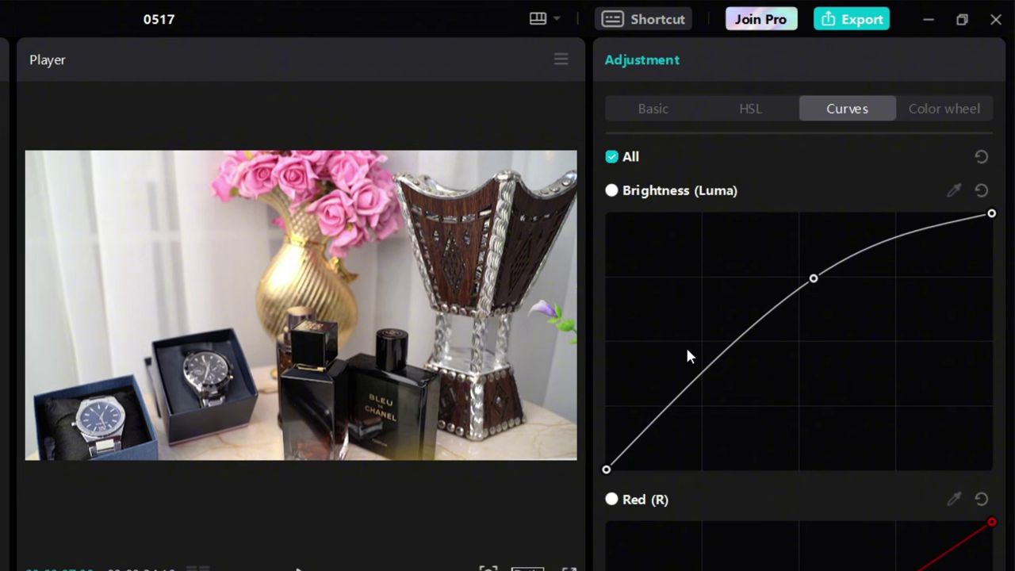
Step: Sample the black watch's box for the Brightness (Luma) curve and lower that point to deepen the shadows
click(954, 191)
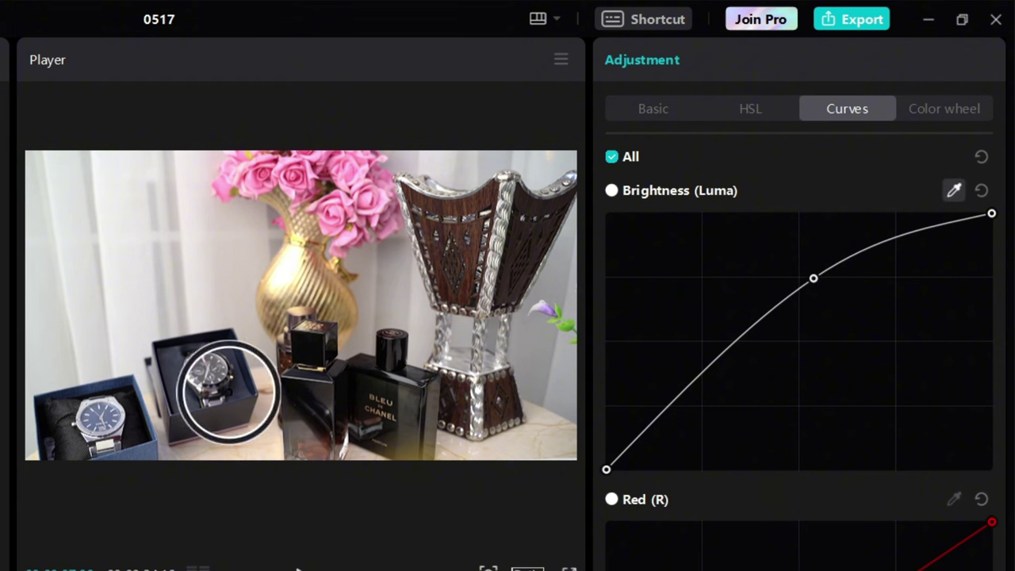
click(225, 407)
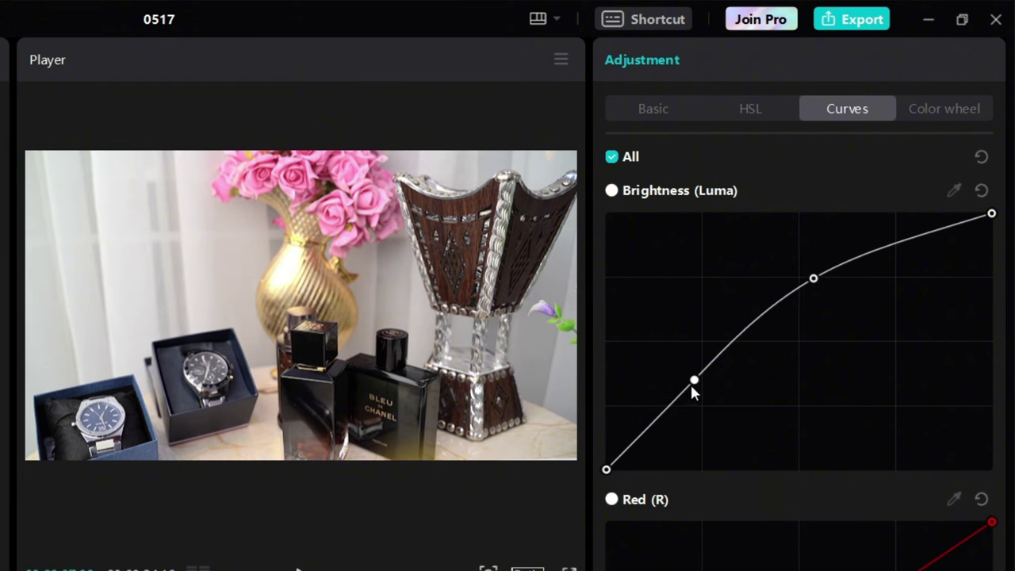
drag(694, 380, 698, 396)
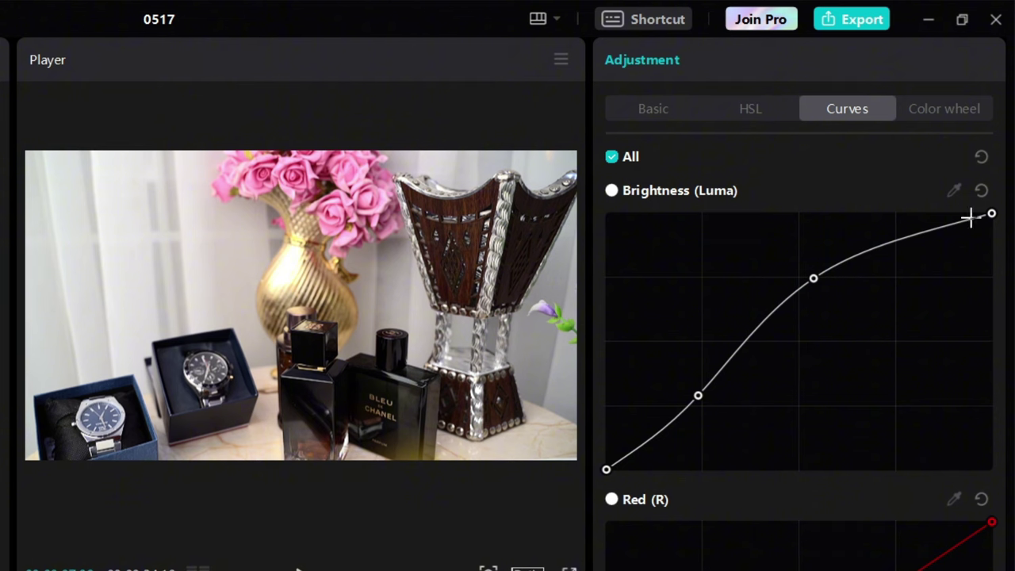
Step: Sample a pink rose for the Brightness (Luma) curve and shift that point slightly toward the highlights
click(954, 191)
click(352, 175)
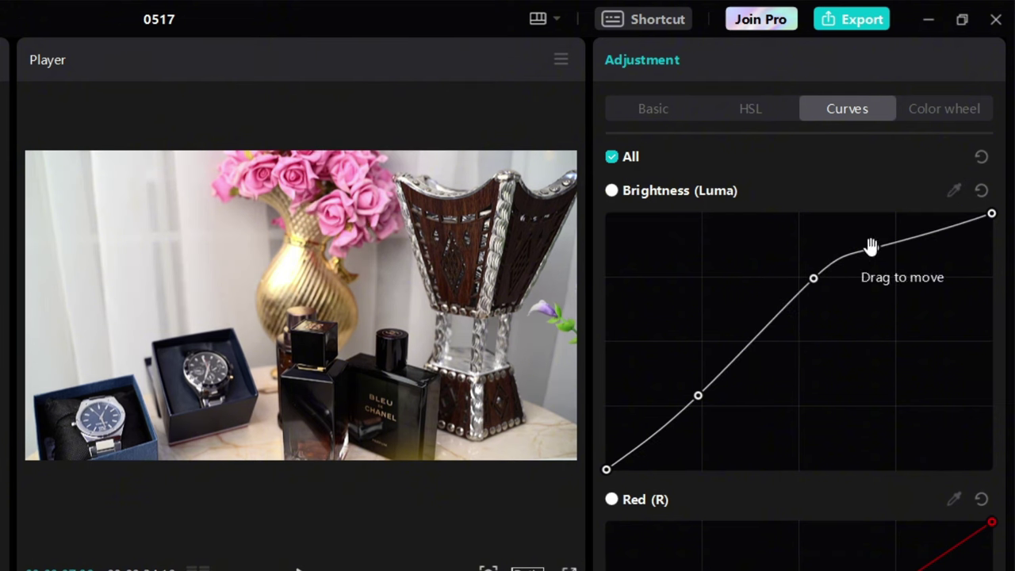
mouse_move(873, 248)
mouse_down()
mouse_move(879, 283)
mouse_move(891, 227)
mouse_move(888, 249)
mouse_up()
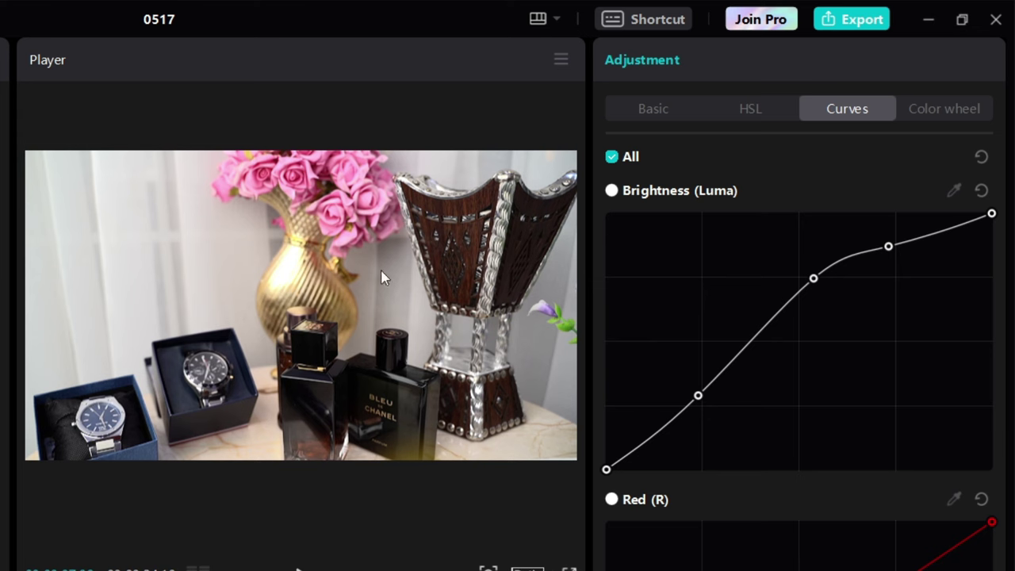
Step: Delete and restore the adjustment layer to compare the clip, and lower the luma curve's highlight point slightly
click(199, 351)
drag(199, 351, 237, 323)
key(Delete)
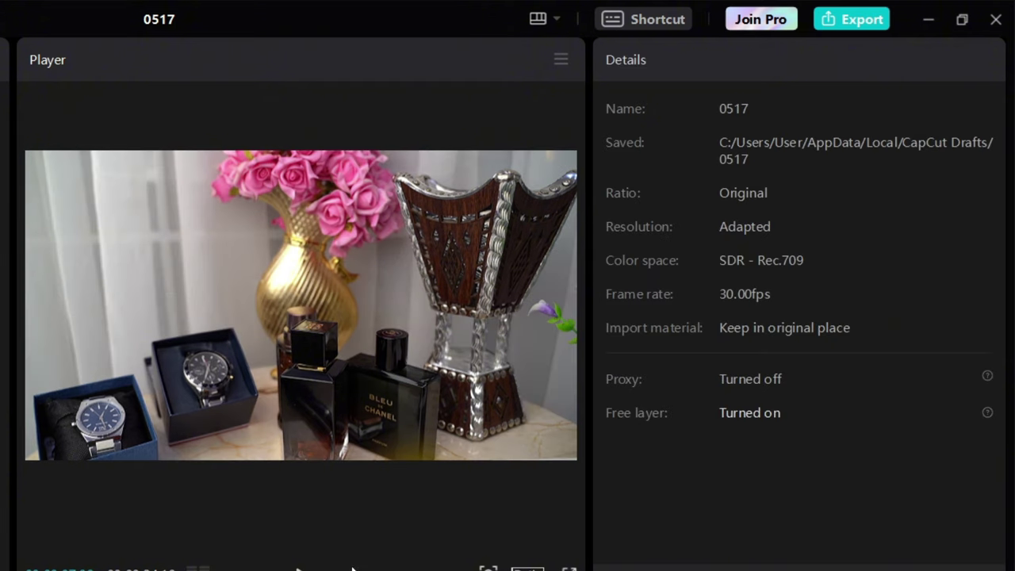
key(ctrl+z)
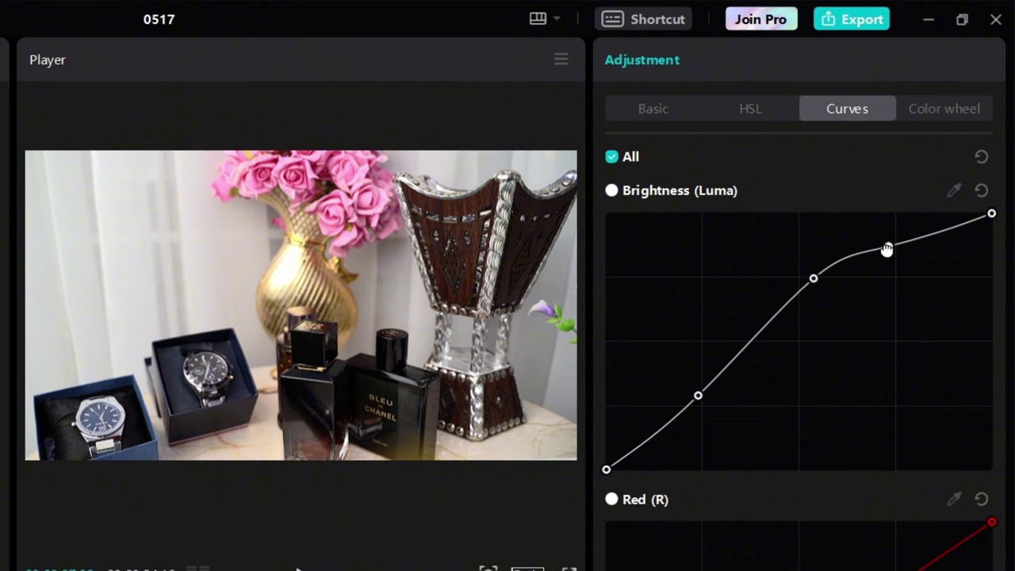
drag(888, 248, 887, 256)
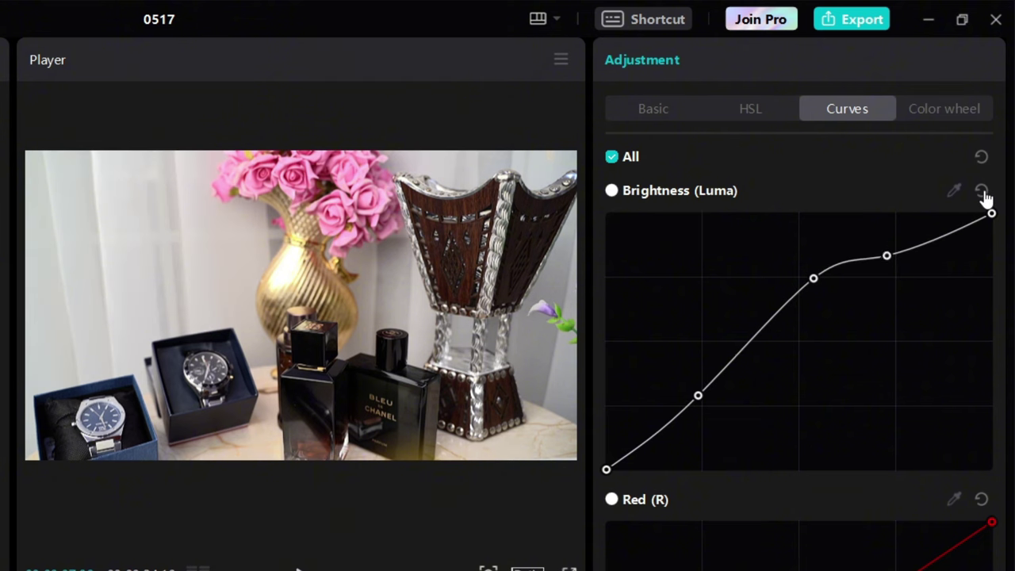
Step: Reset the Brightness (Luma) curve, and add a highlight point plus a shadow point sampled from the dark watch box
click(982, 191)
click(904, 271)
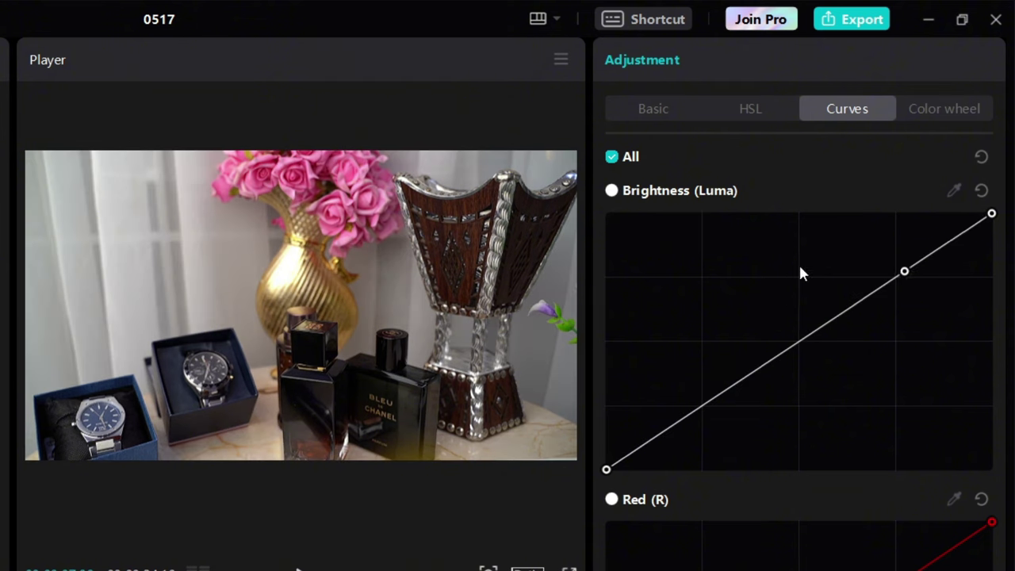
click(954, 191)
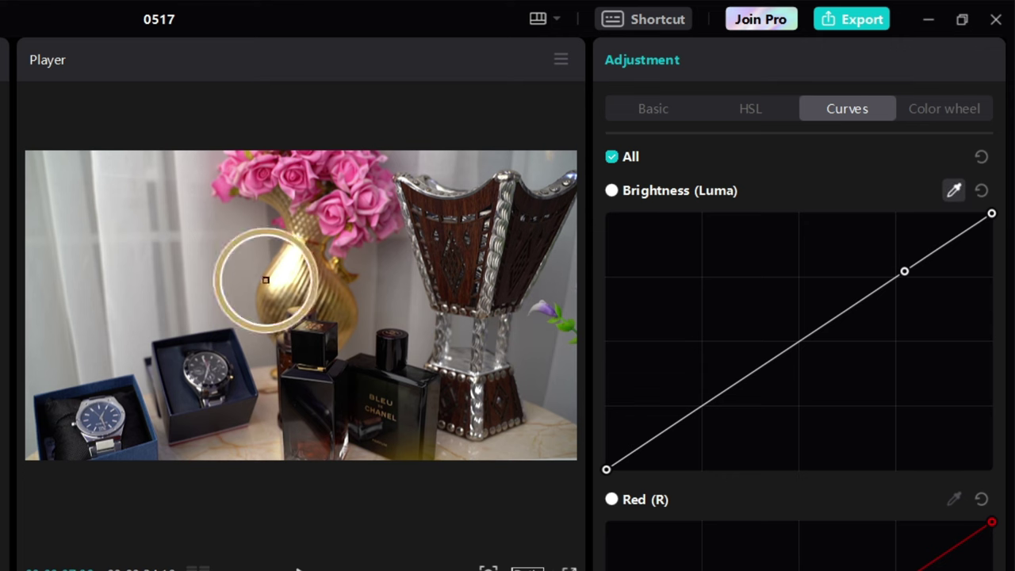
click(132, 214)
click(952, 192)
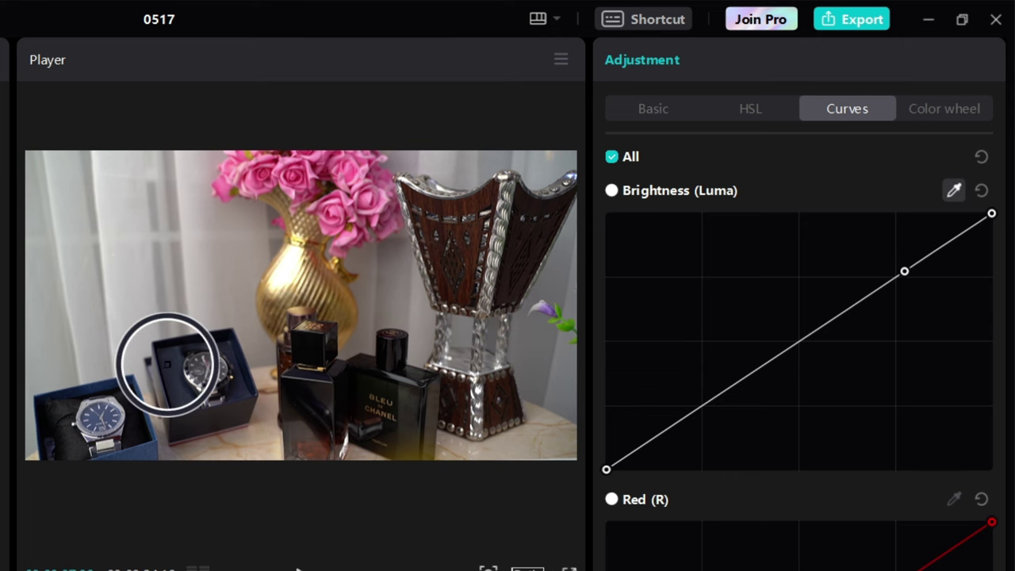
click(170, 365)
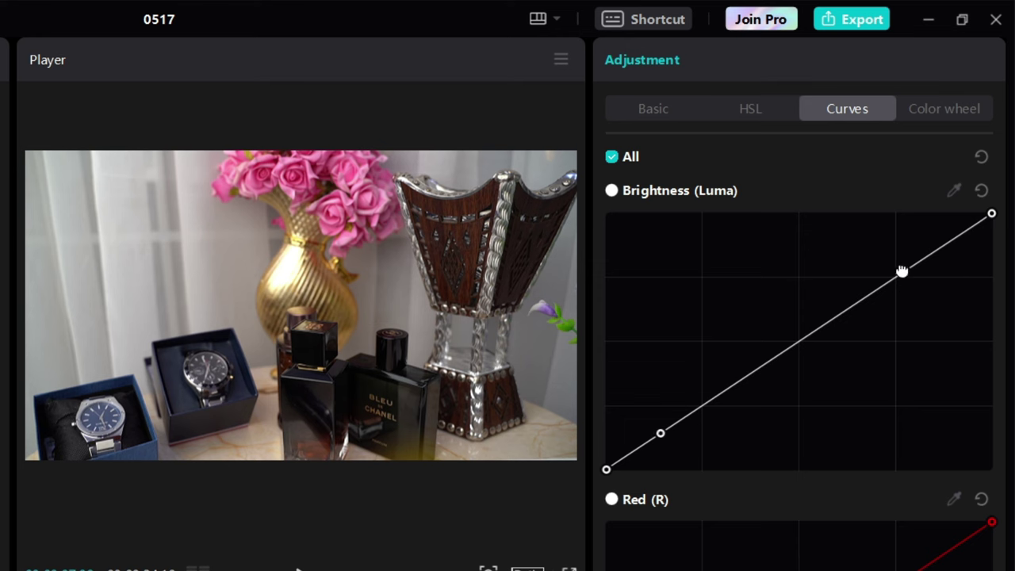
Step: Shape the Brightness (Luma) curve into an S by raising the highlight point and slightly lowering the shadow point
drag(904, 271, 874, 237)
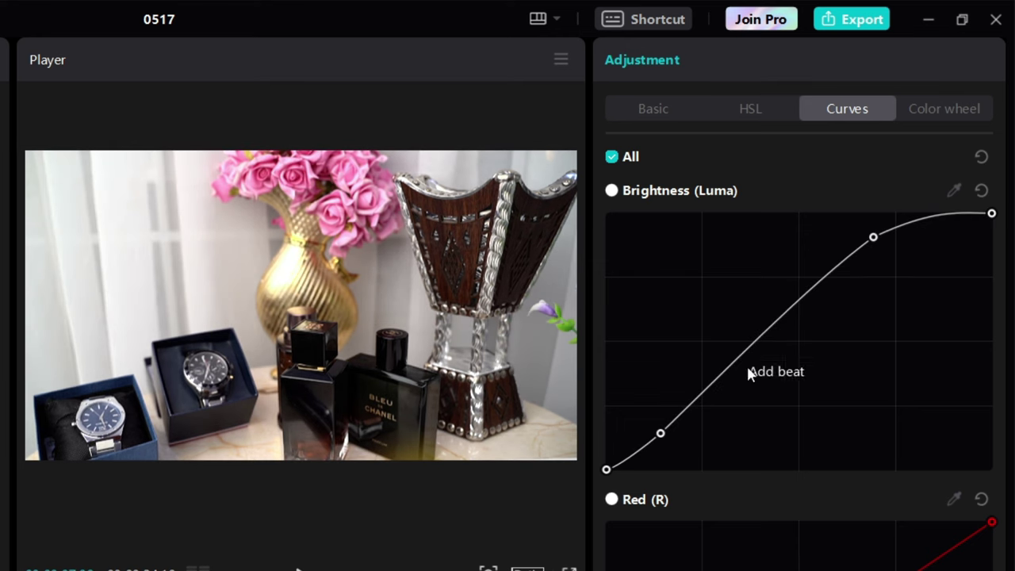
drag(662, 435, 664, 439)
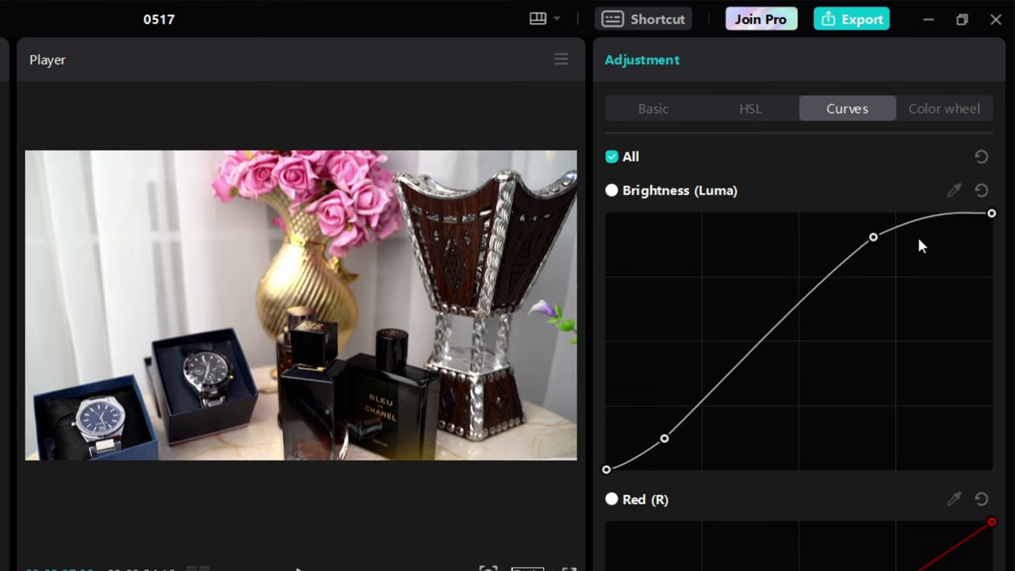
drag(872, 232, 868, 230)
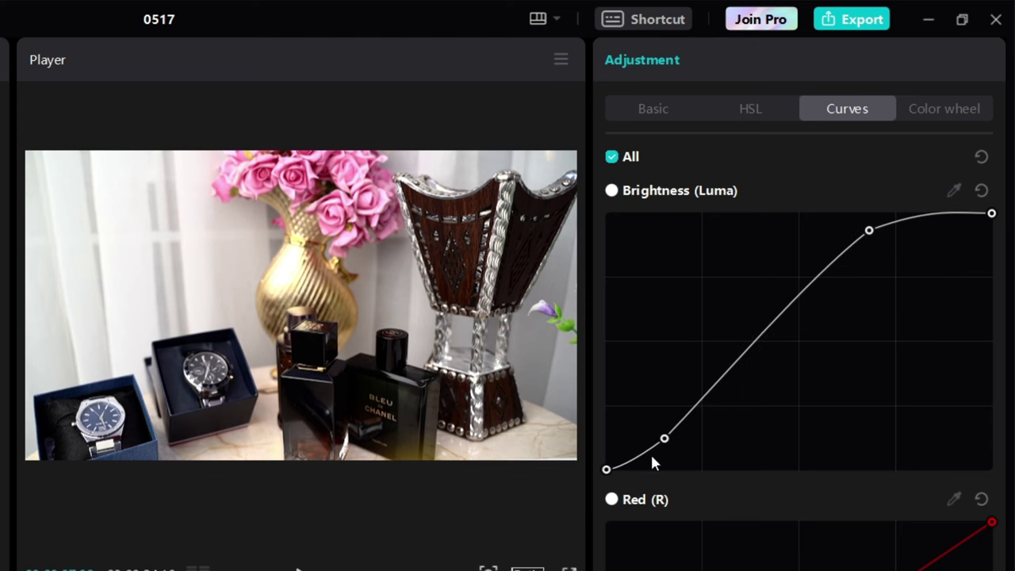
Step: Sample a pink rose for the Red curve, and raise the curve's dark end point
scroll(826, 413, down, 3)
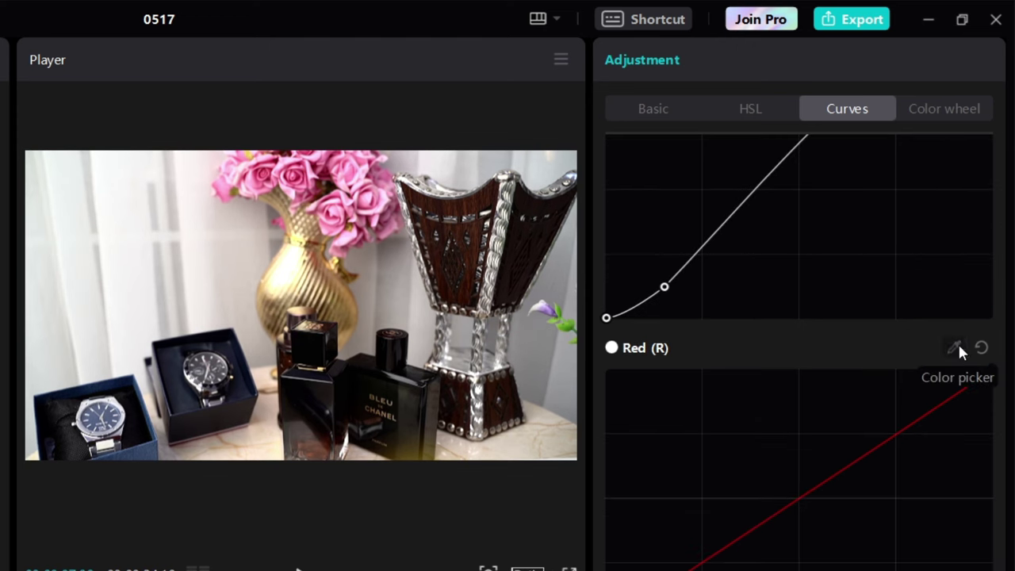
click(955, 348)
scroll(817, 440, down, 3)
scroll(807, 444, down, 10)
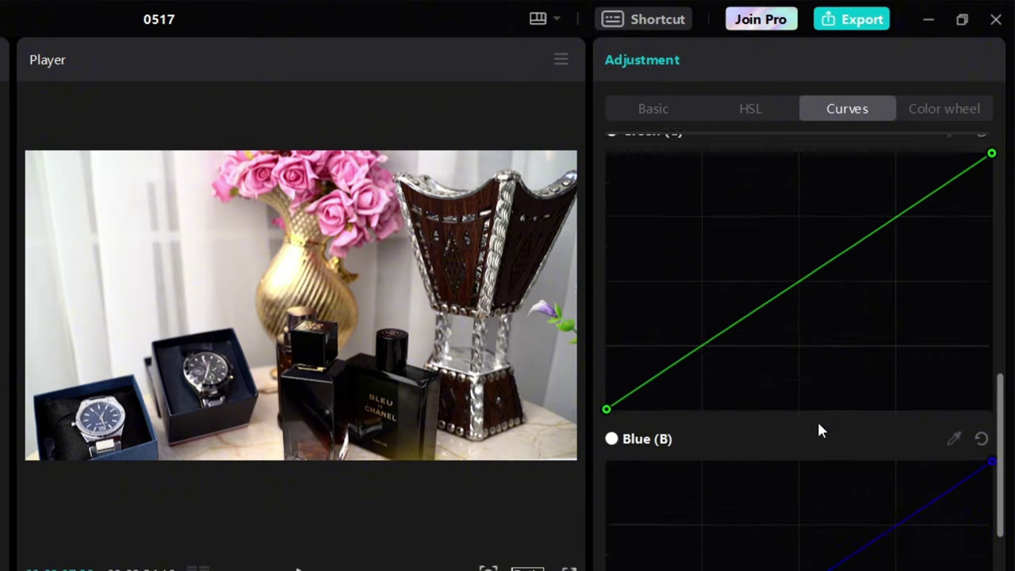
scroll(825, 374, up, 4)
scroll(826, 381, up, 10)
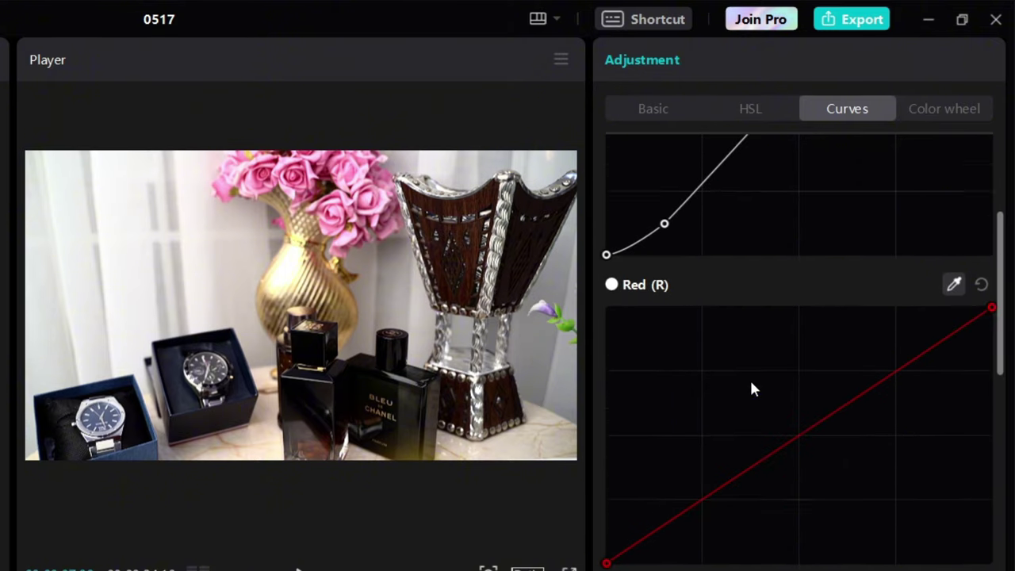
click(346, 172)
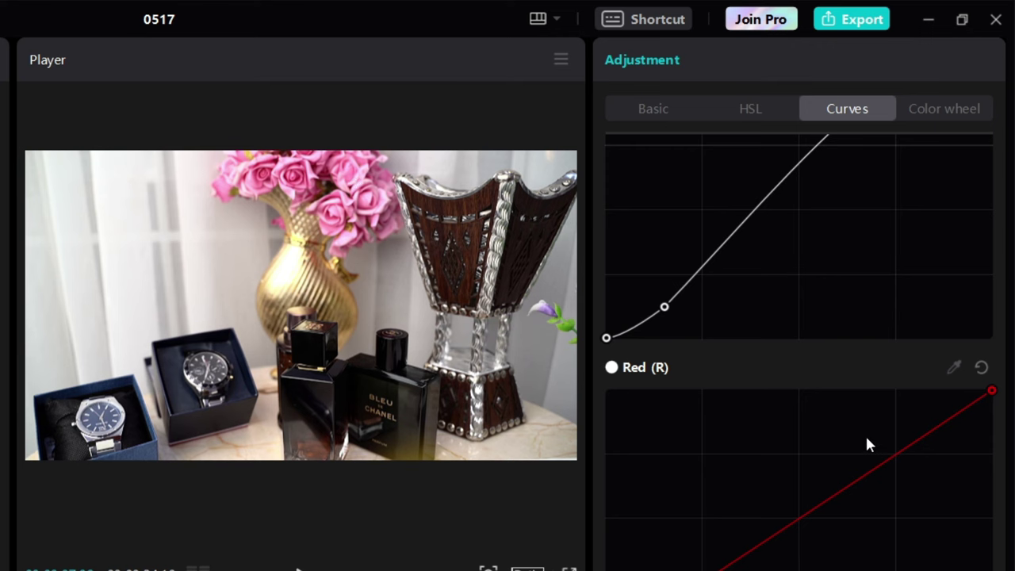
scroll(870, 446, down, 1)
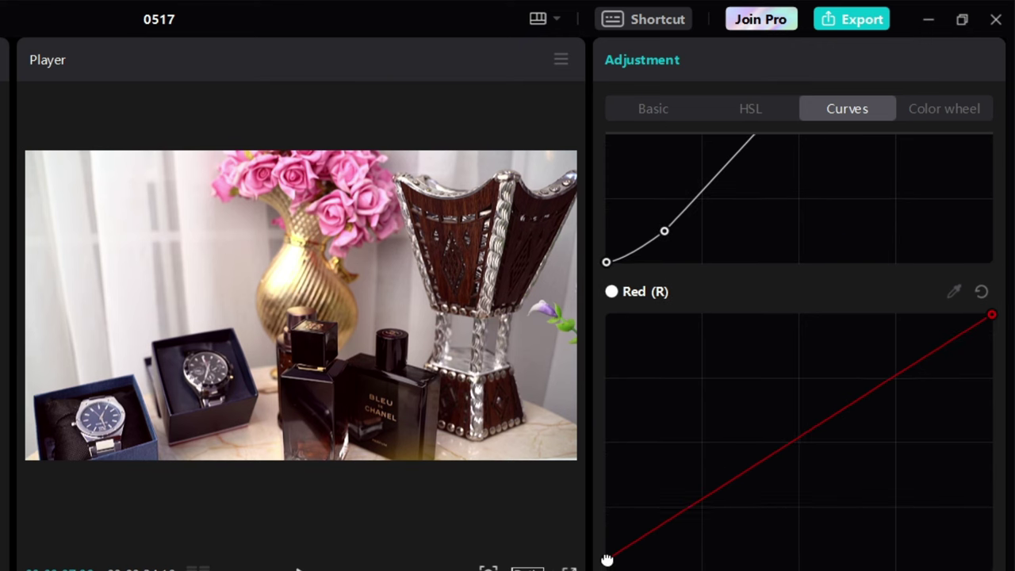
drag(607, 560, 600, 523)
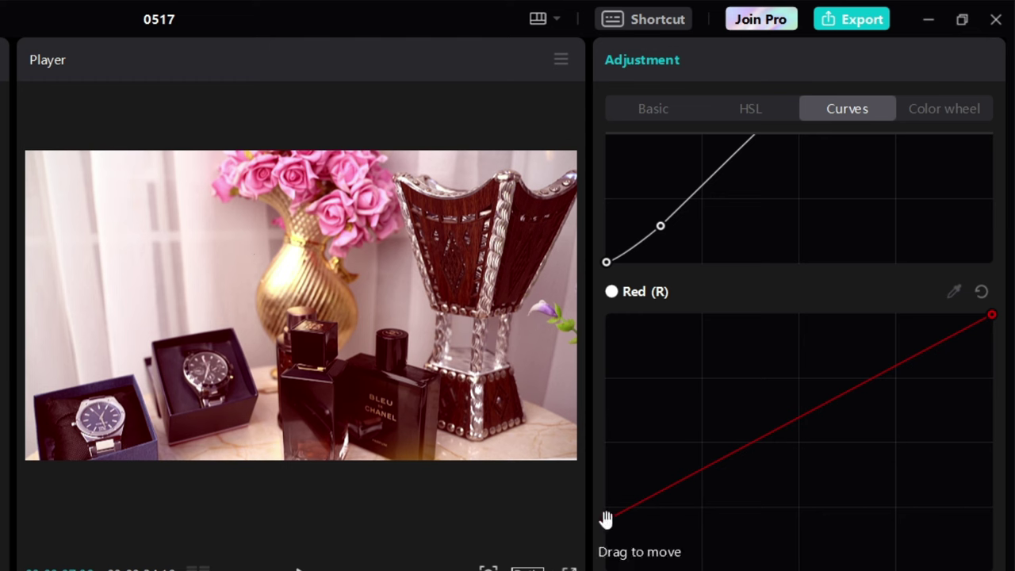
Step: Return the Red curve's dark end point to zero, shift its bright end point slightly inward, and raise a highlight point sampled from a pink rose
drag(606, 519, 606, 570)
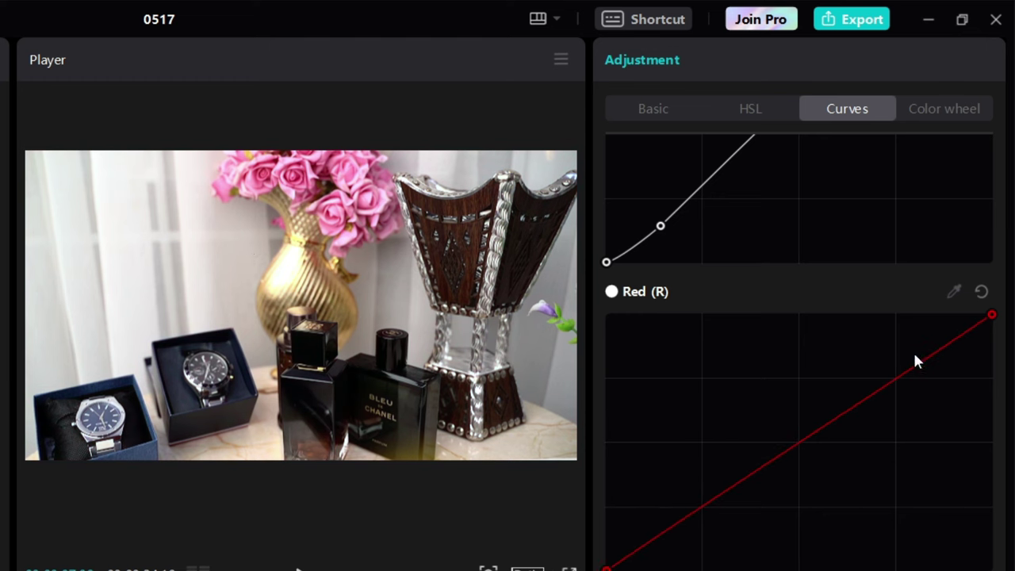
mouse_move(990, 315)
mouse_down()
mouse_move(907, 317)
mouse_move(1004, 313)
mouse_move(973, 424)
mouse_move(984, 315)
mouse_up()
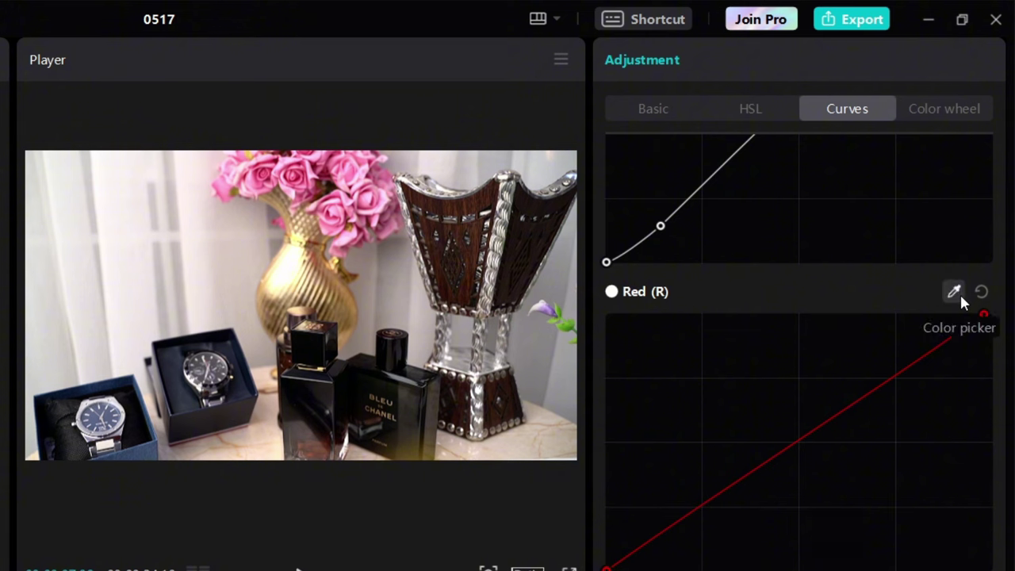
click(957, 293)
click(340, 225)
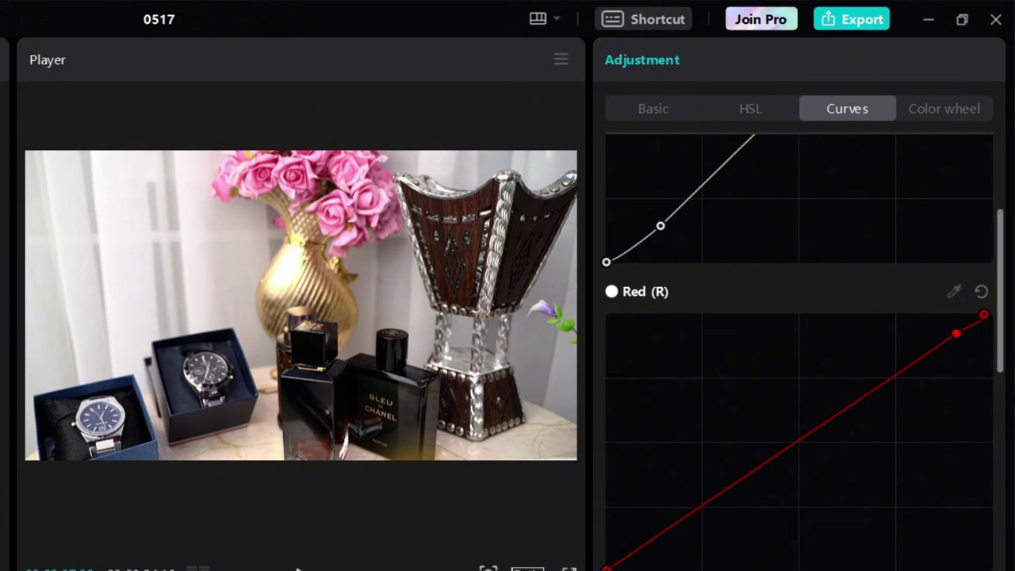
drag(953, 338, 946, 327)
Step: Shape the Red curve into an S by adding a slightly lowered midtone point and a shadow point
click(808, 425)
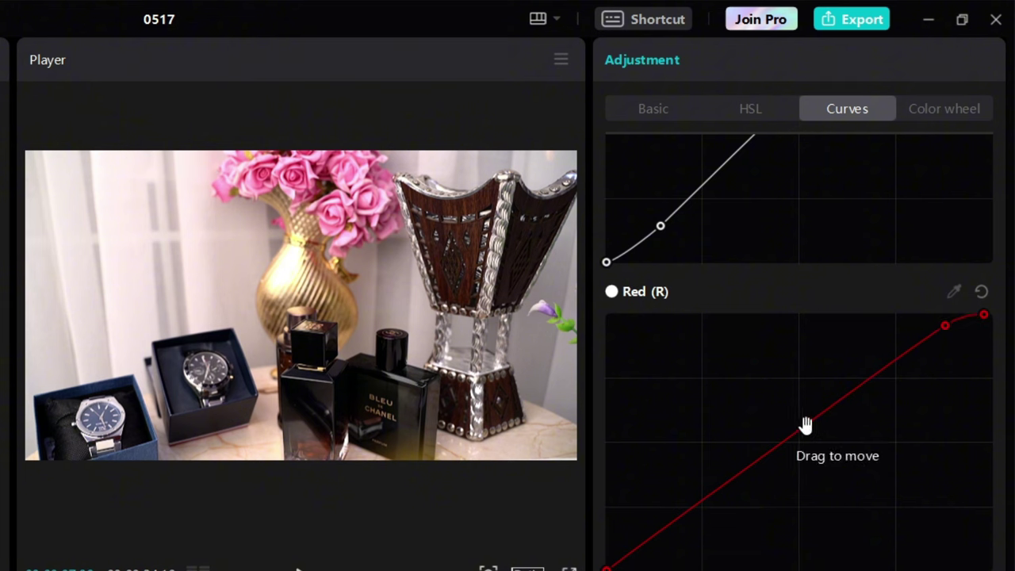
drag(804, 424, 808, 442)
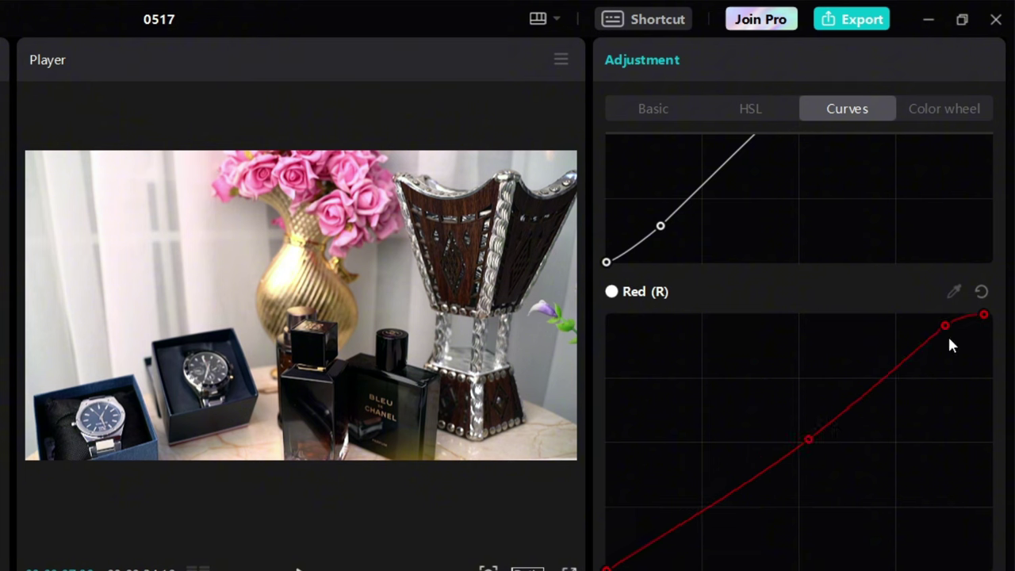
click(716, 502)
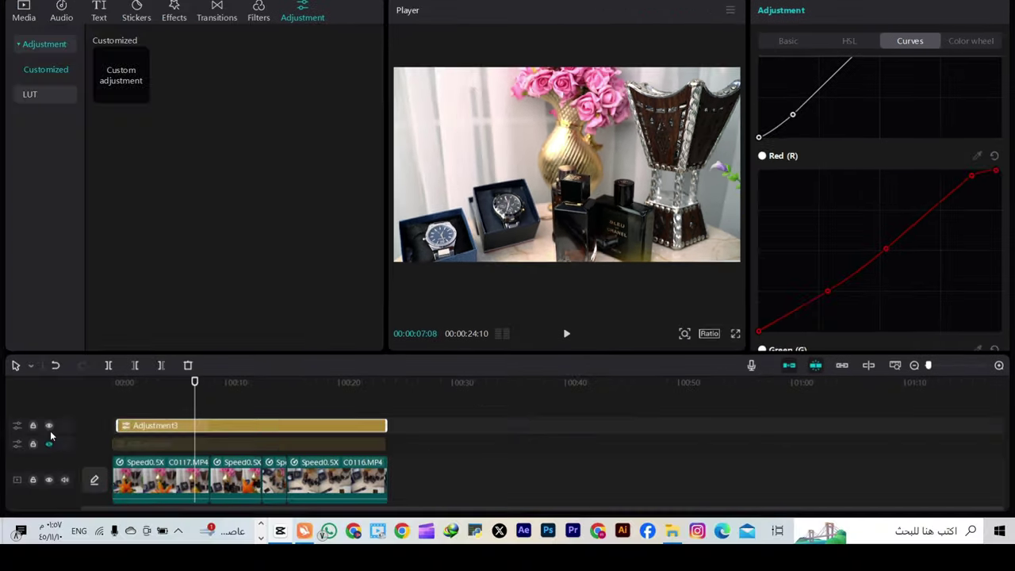
Step: Toggle the adjustment track's visibility to compare, lower the Brightness (Luma) highlight point, and nudge the Red curve's highlight point
click(0, 570)
scroll(790, 189, up, 3)
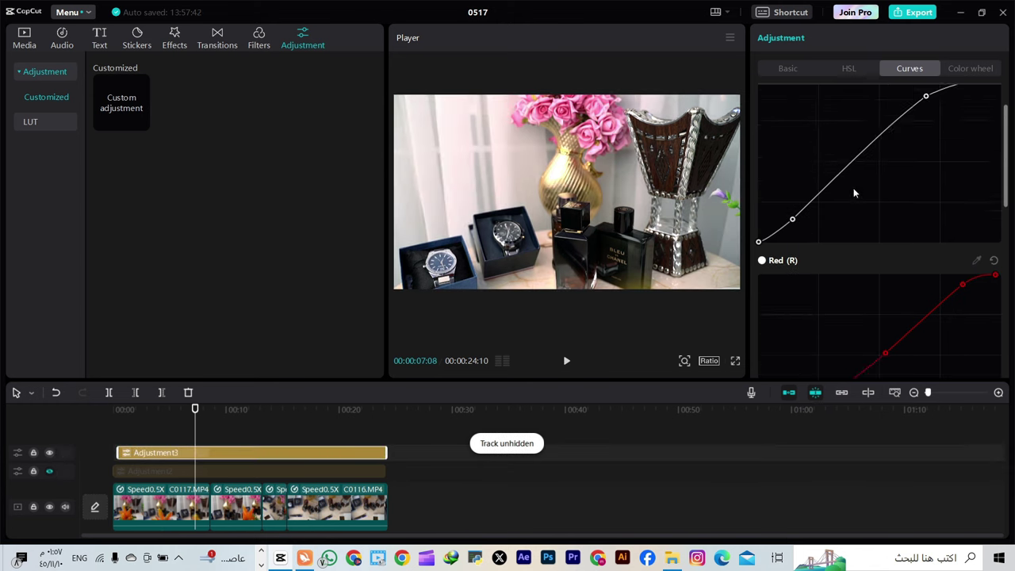
drag(926, 125, 907, 160)
scroll(908, 160, down, 1)
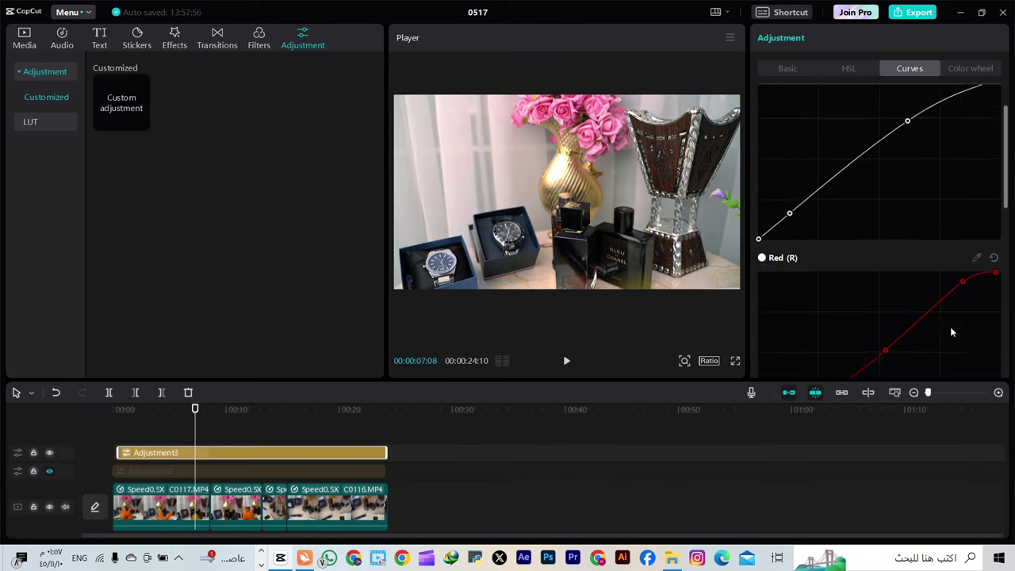
click(965, 275)
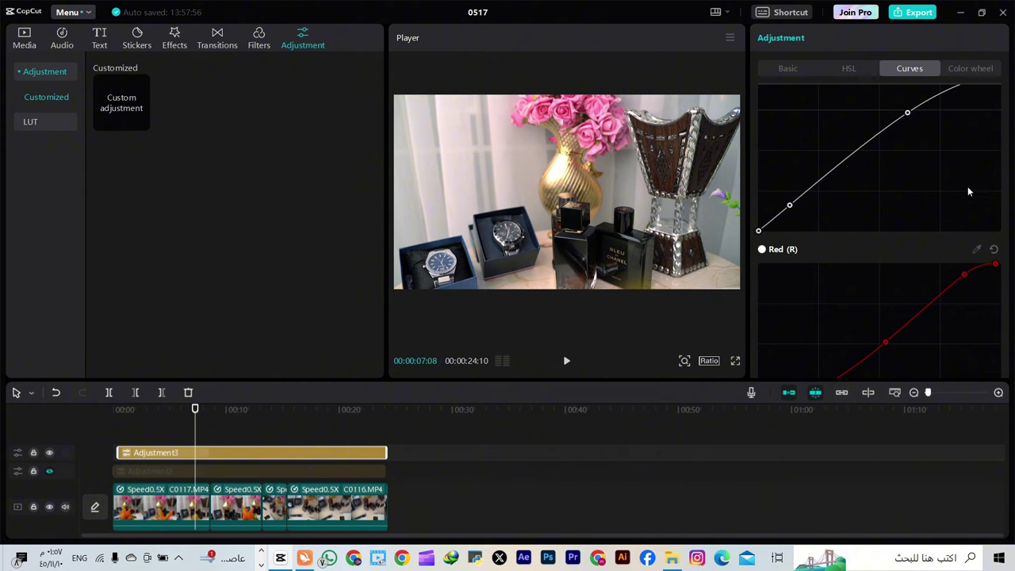
scroll(944, 182, up, 1)
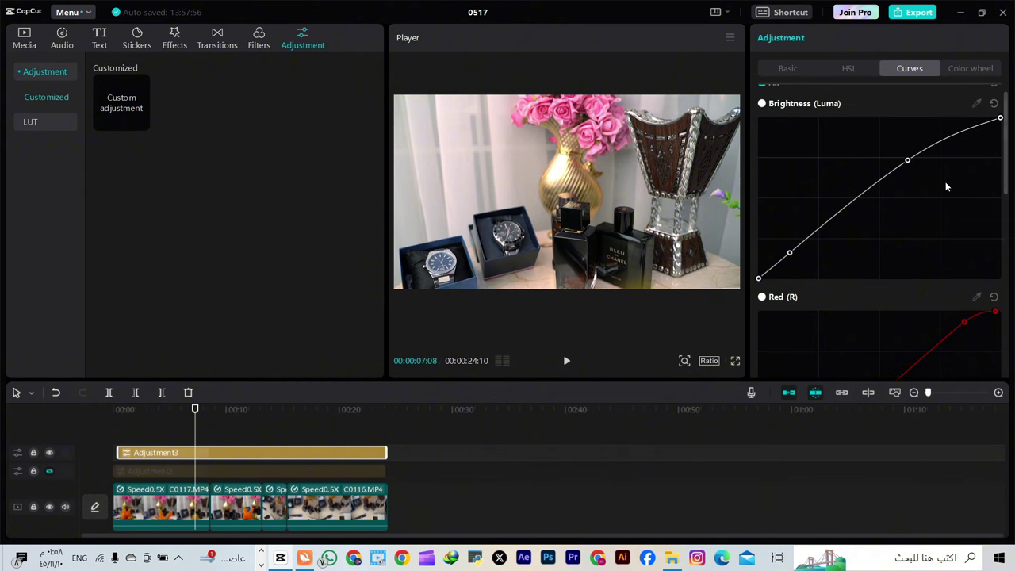
Step: Move the playhead to 00:00:12:19, and slightly raise a Green curve point sampled from the green plant's leaves
scroll(923, 215, down, 5)
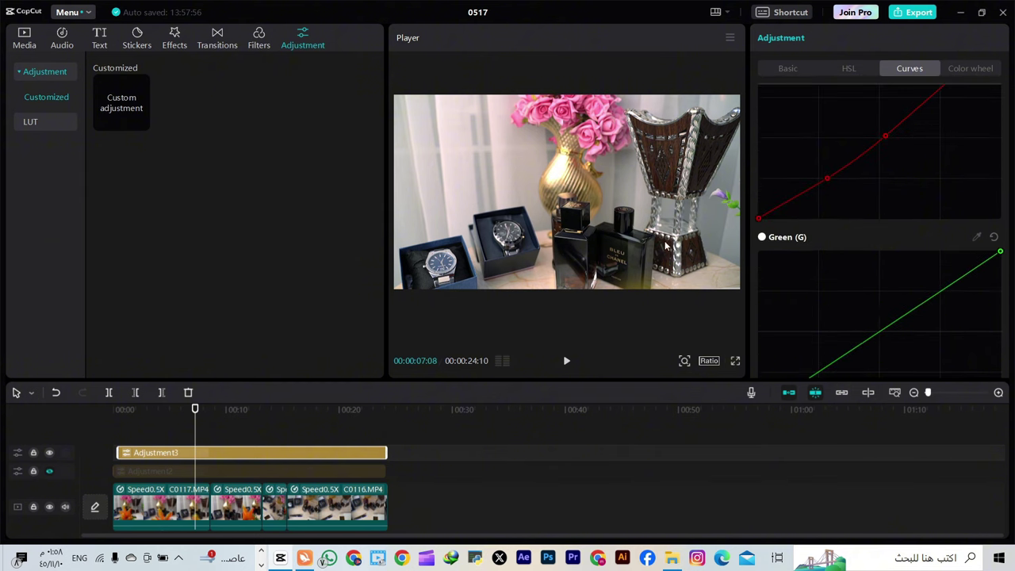
drag(194, 440, 256, 440)
click(977, 236)
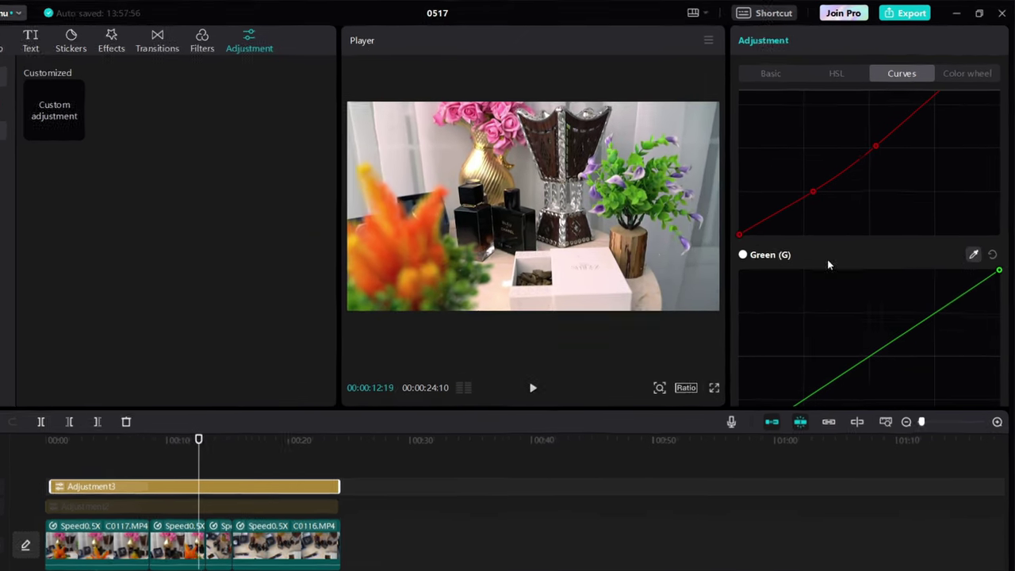
click(665, 184)
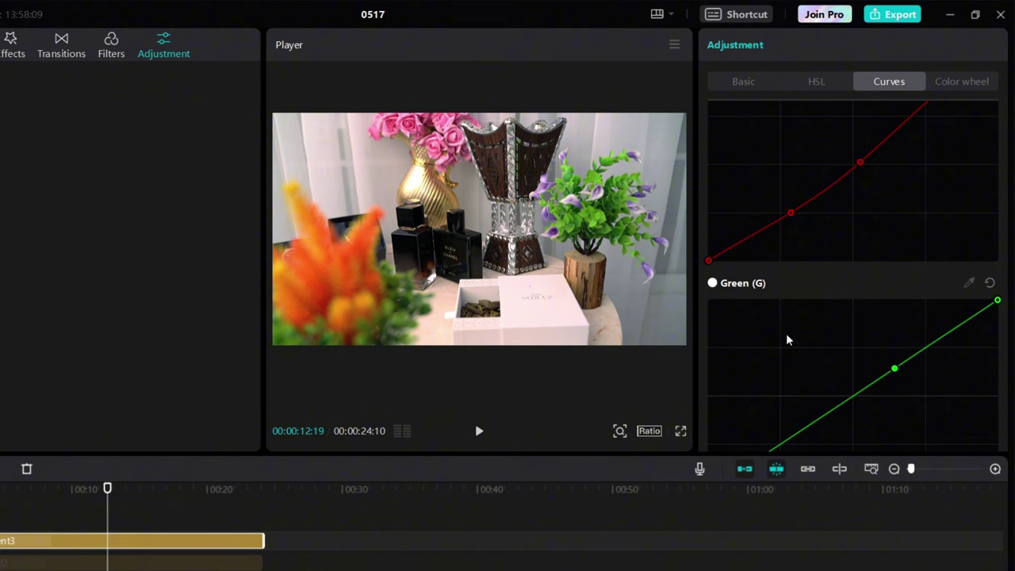
scroll(899, 348, down, 2)
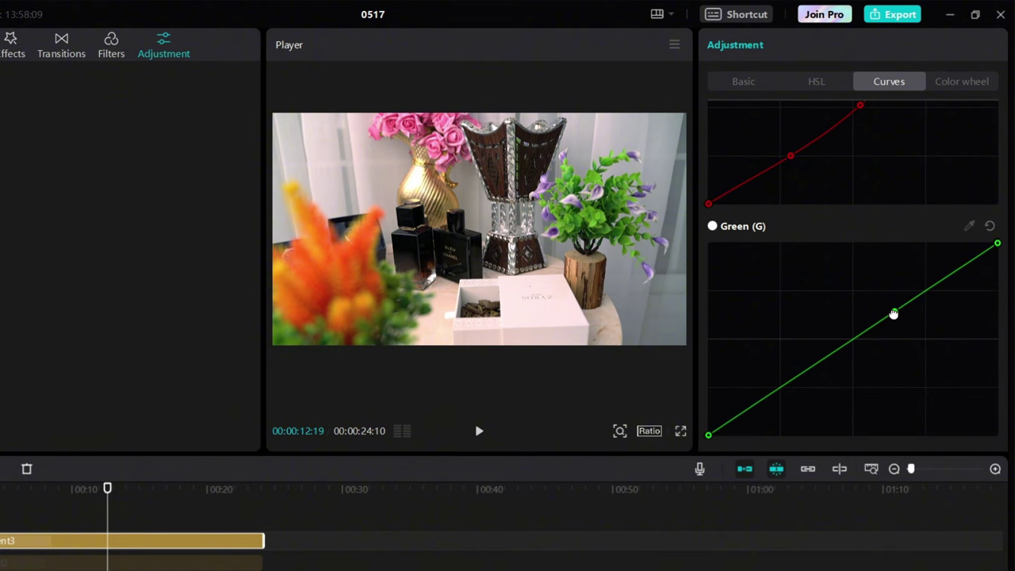
drag(890, 313, 889, 308)
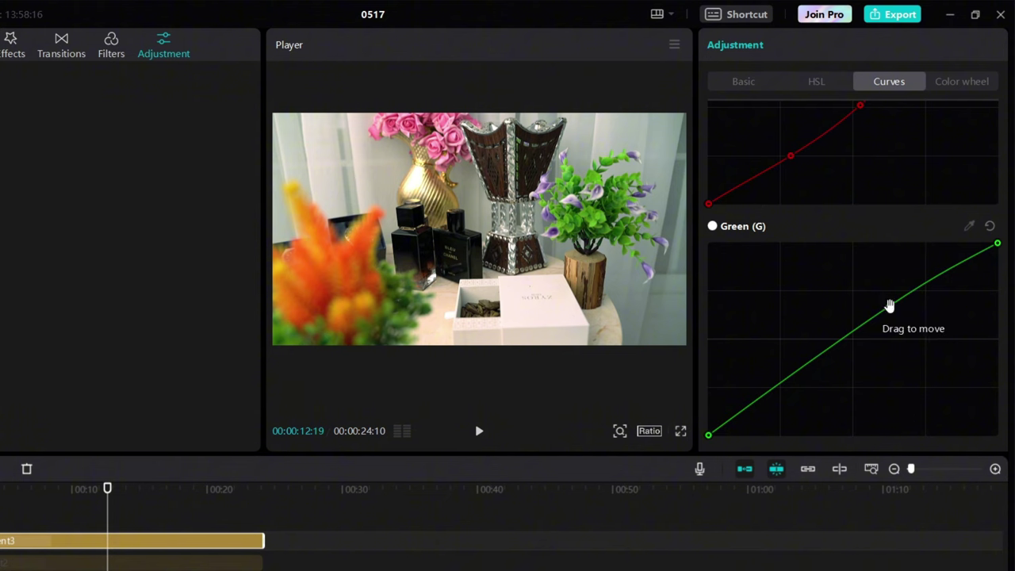
Step: Reset the Green curve, sample a midtone beside the wooden plant pot, and lower the new point slightly below the diagonal
scroll(888, 305, down, 4)
scroll(817, 325, up, 2)
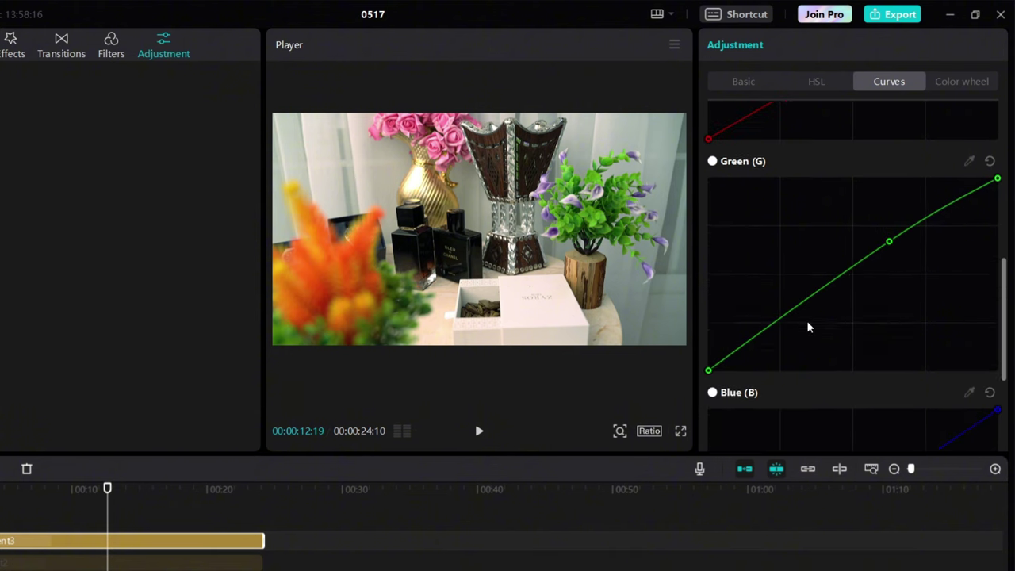
click(989, 170)
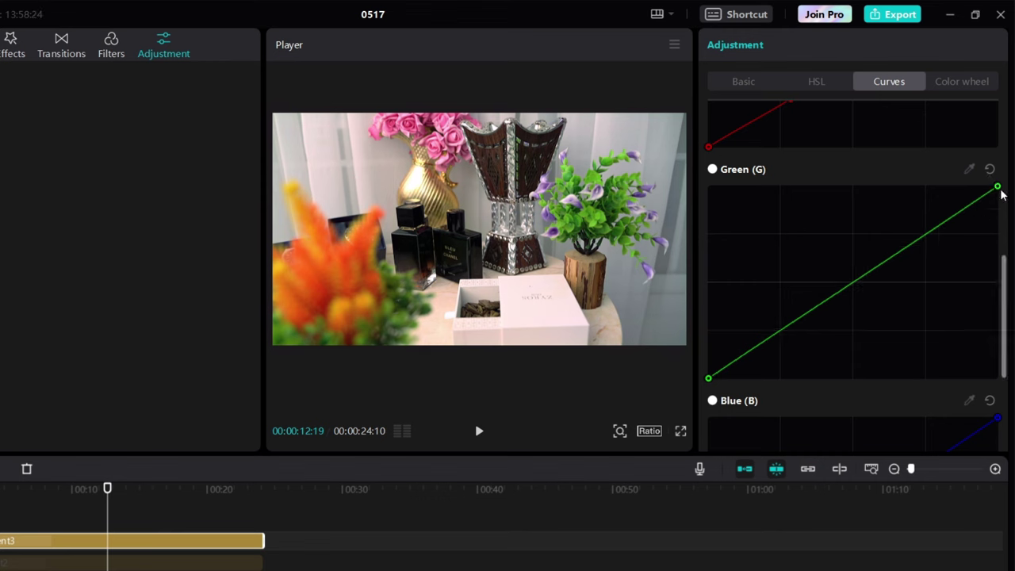
mouse_move(997, 188)
mouse_down()
mouse_move(991, 276)
mouse_move(998, 199)
mouse_move(991, 238)
mouse_move(997, 203)
mouse_move(921, 186)
mouse_move(993, 201)
mouse_move(998, 244)
mouse_move(1013, 203)
mouse_move(997, 187)
mouse_up()
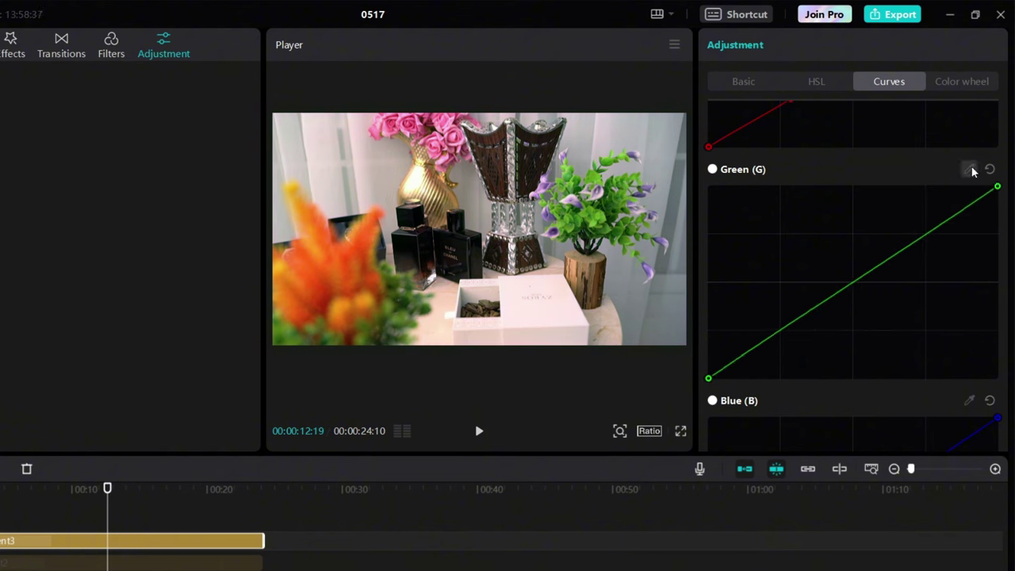
click(970, 169)
click(619, 300)
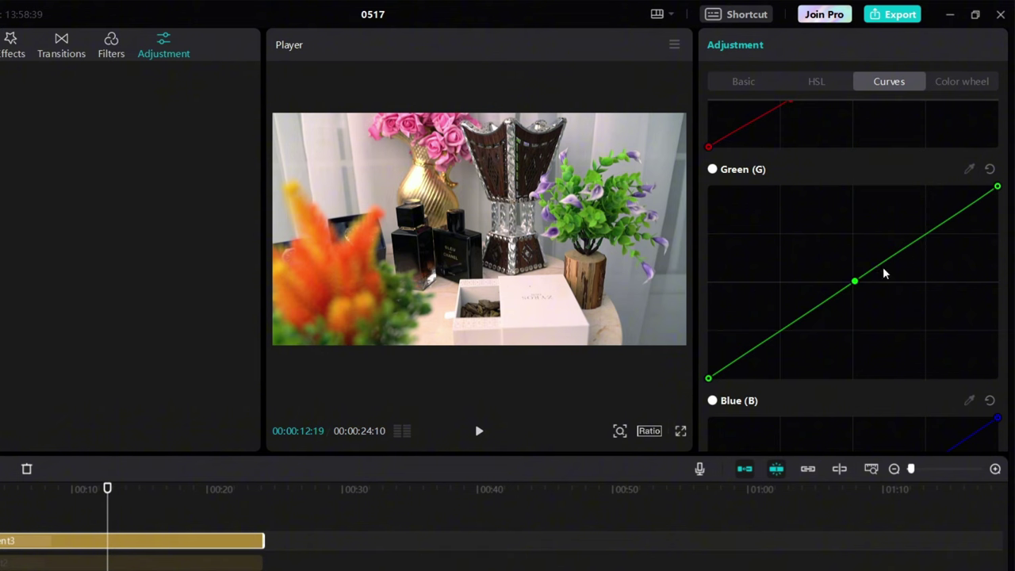
drag(856, 284, 863, 299)
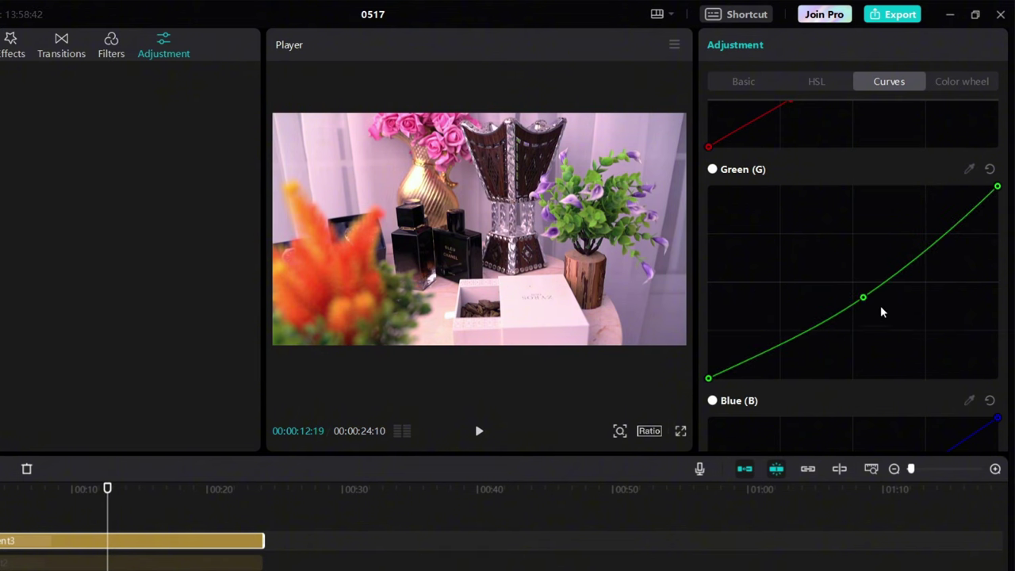
drag(864, 300, 860, 289)
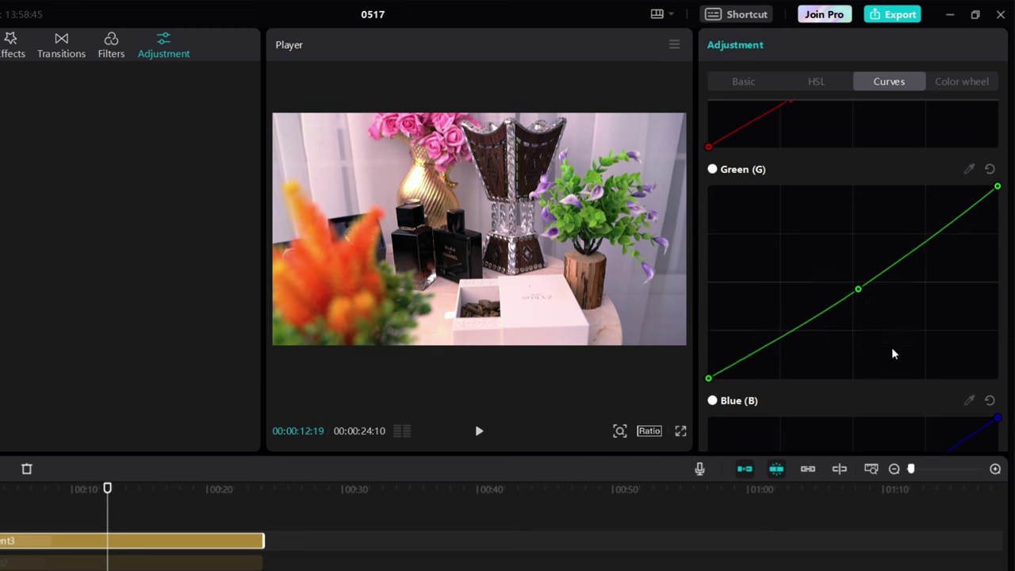
Step: Move the playhead to 00:00:16:20, sample the blue pen for the Blue curve, and raise the new point slightly
scroll(892, 347, down, 2)
click(969, 227)
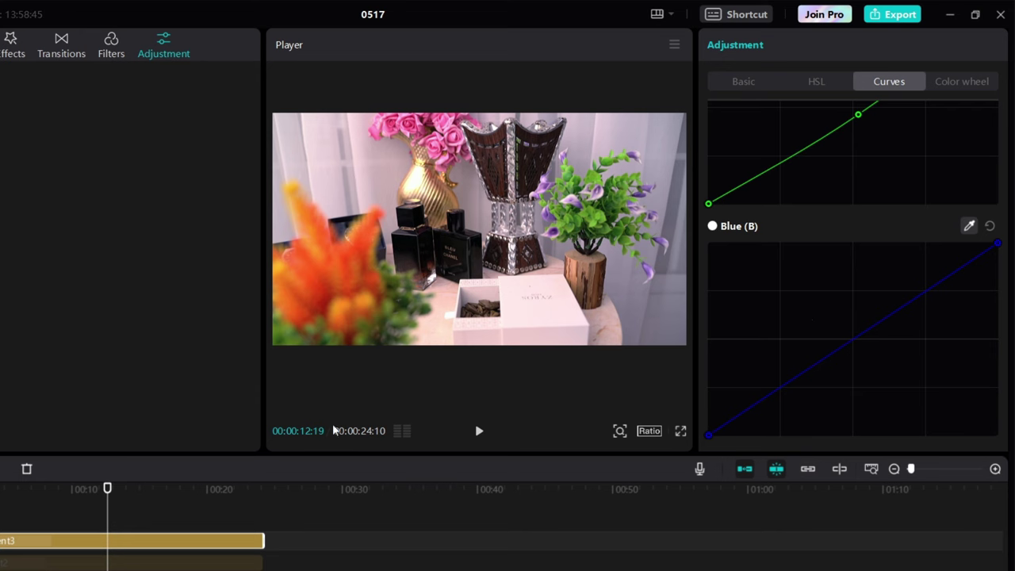
drag(112, 509, 162, 517)
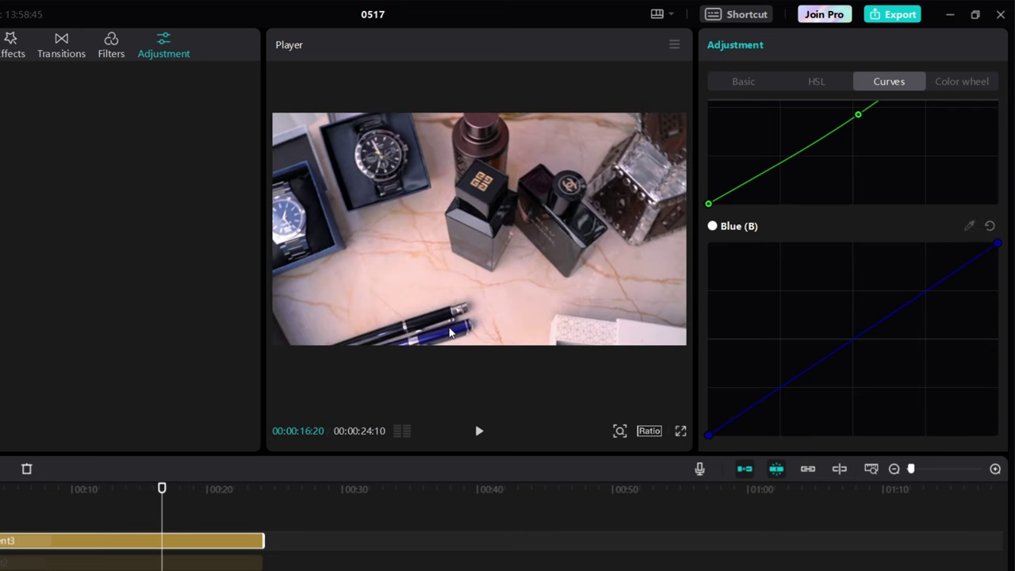
click(971, 227)
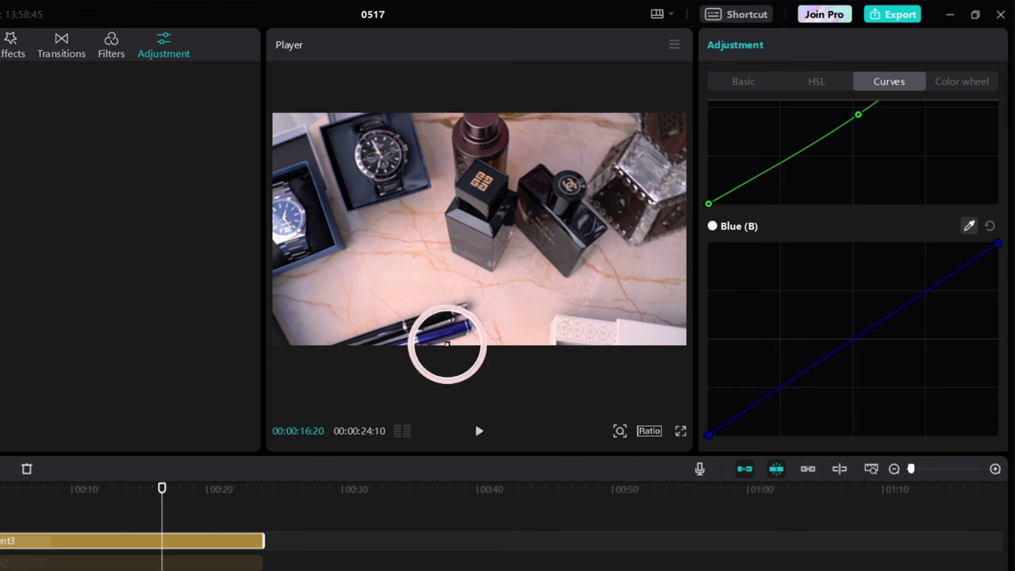
click(442, 333)
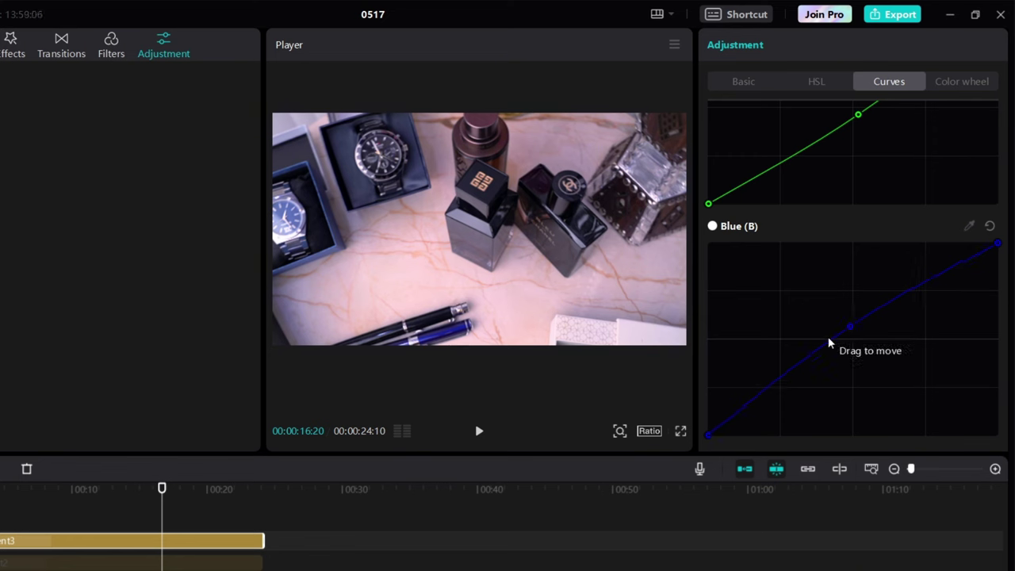
Step: In the primary color wheels, try different Middle grey tints and settle on red 0.01, green 0.00 and blue 0.01
scroll(950, 392, down, 1)
scroll(927, 380, up, 10)
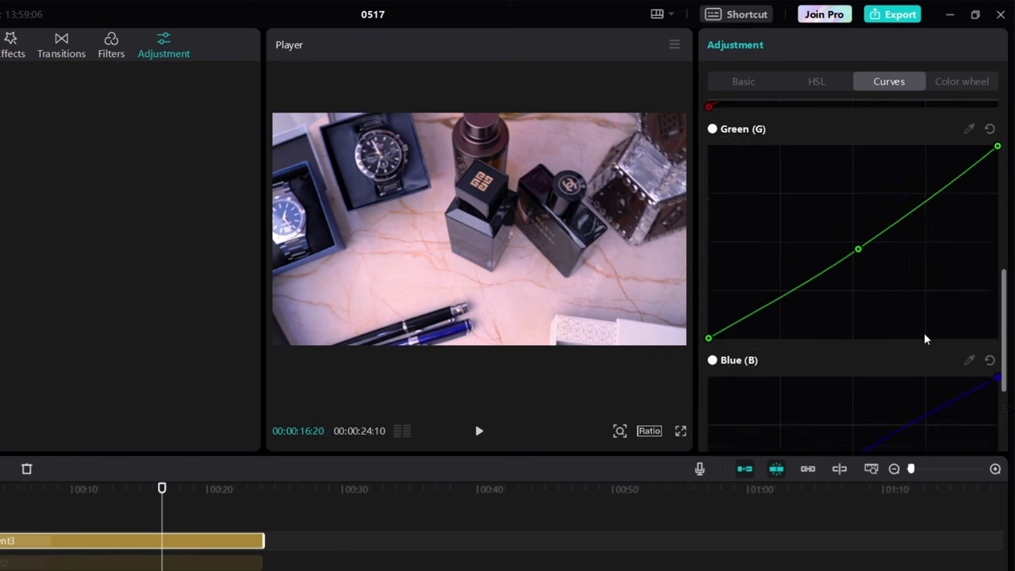
click(957, 80)
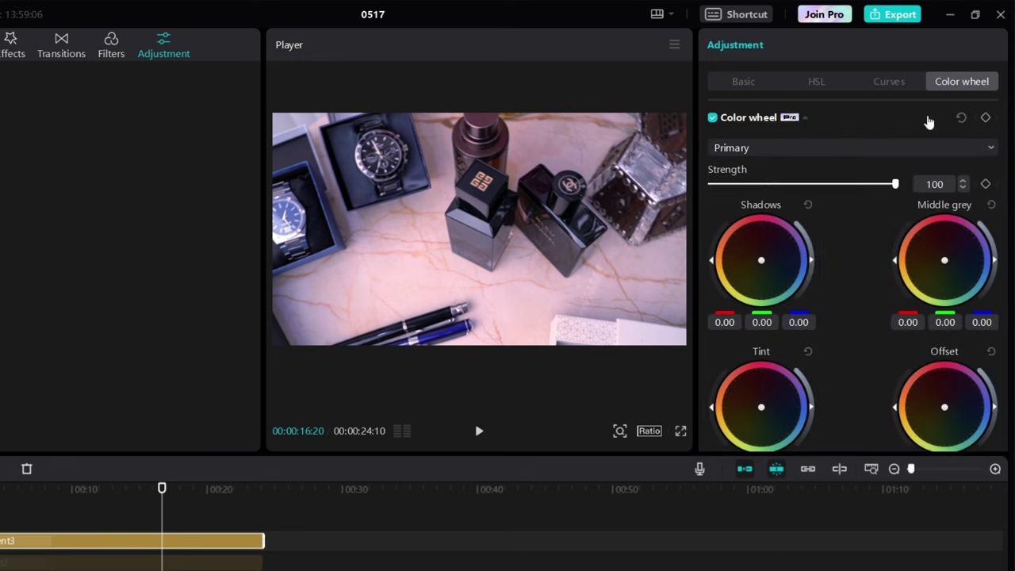
drag(893, 188, 951, 178)
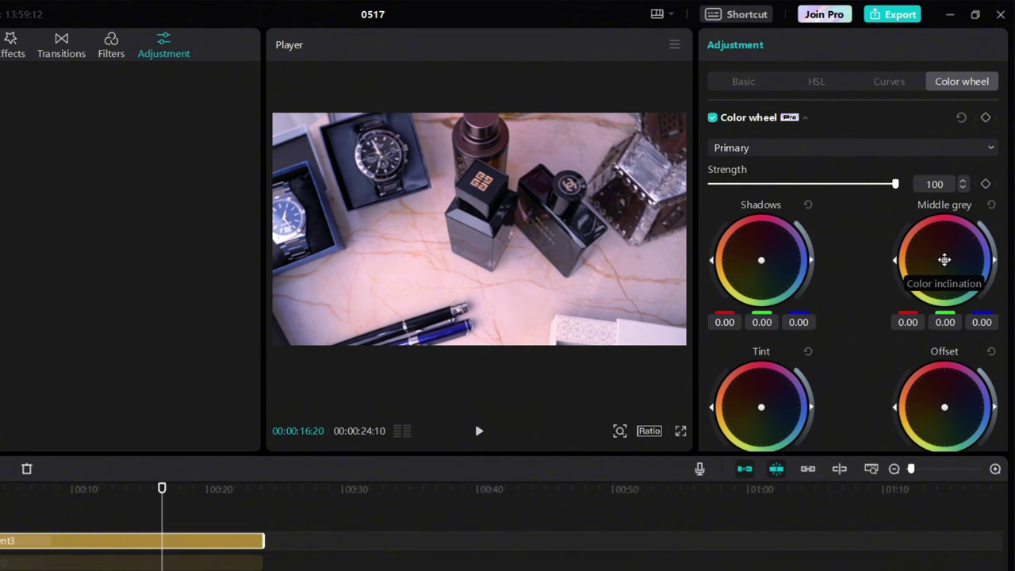
drag(944, 260, 943, 260)
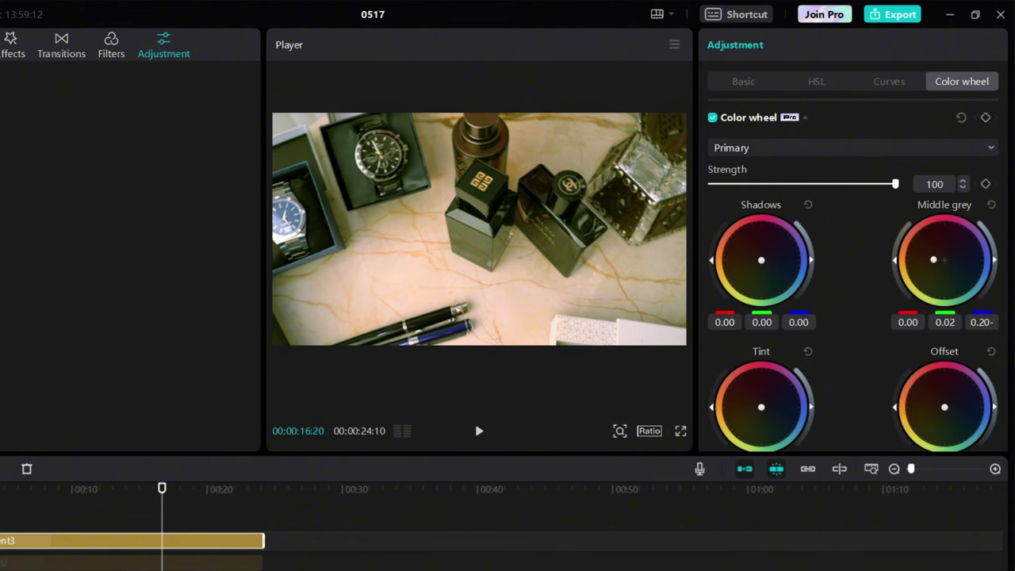
drag(932, 256, 948, 248)
mouse_move(952, 261)
mouse_down()
mouse_move(947, 246)
mouse_move(927, 276)
mouse_move(937, 279)
mouse_move(945, 260)
mouse_up()
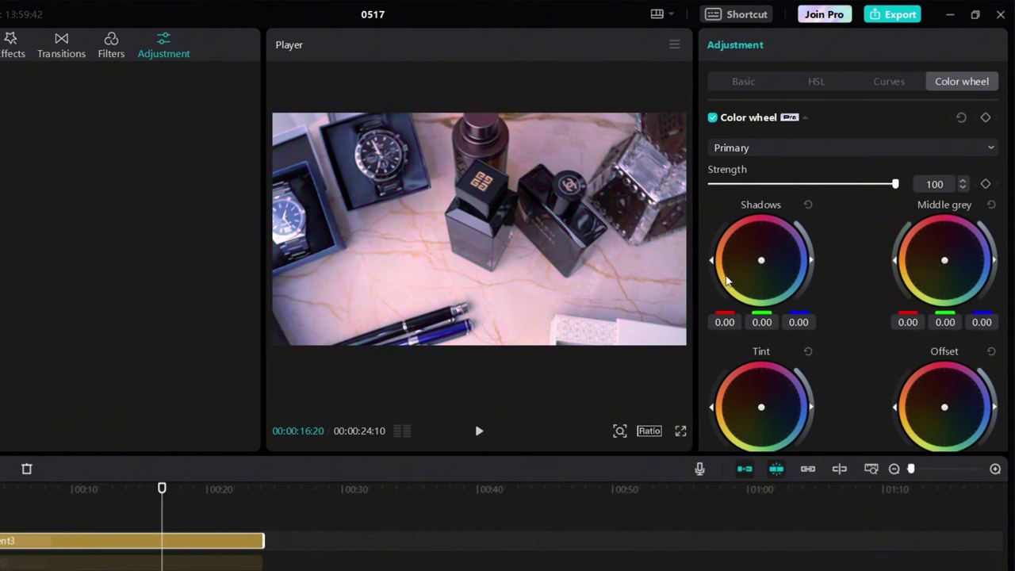
click(946, 262)
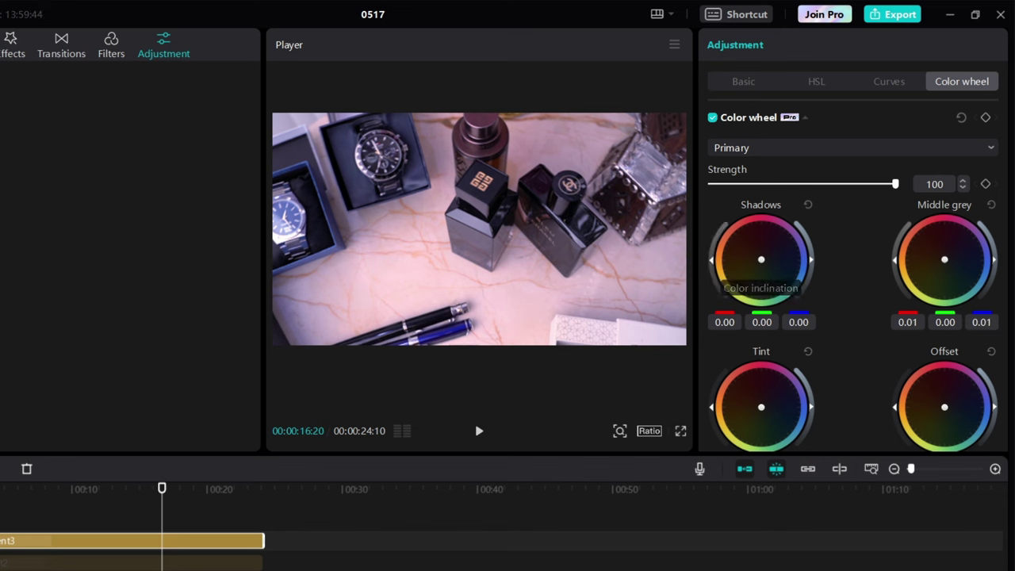
Step: Shift the Shadows wheel to red -0.01, green 0.00 and blue 0.03, and the Tint wheel to red -0.01
mouse_move(762, 262)
mouse_down()
mouse_move(754, 264)
mouse_move(758, 250)
mouse_move(763, 274)
mouse_move(749, 278)
mouse_move(746, 255)
mouse_move(763, 260)
mouse_up()
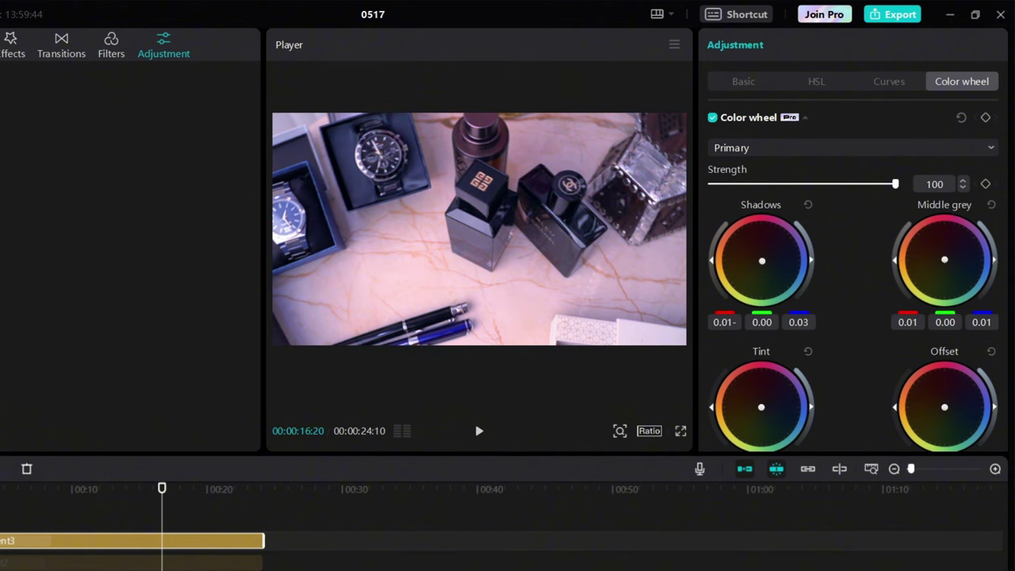
scroll(860, 379, down, 2)
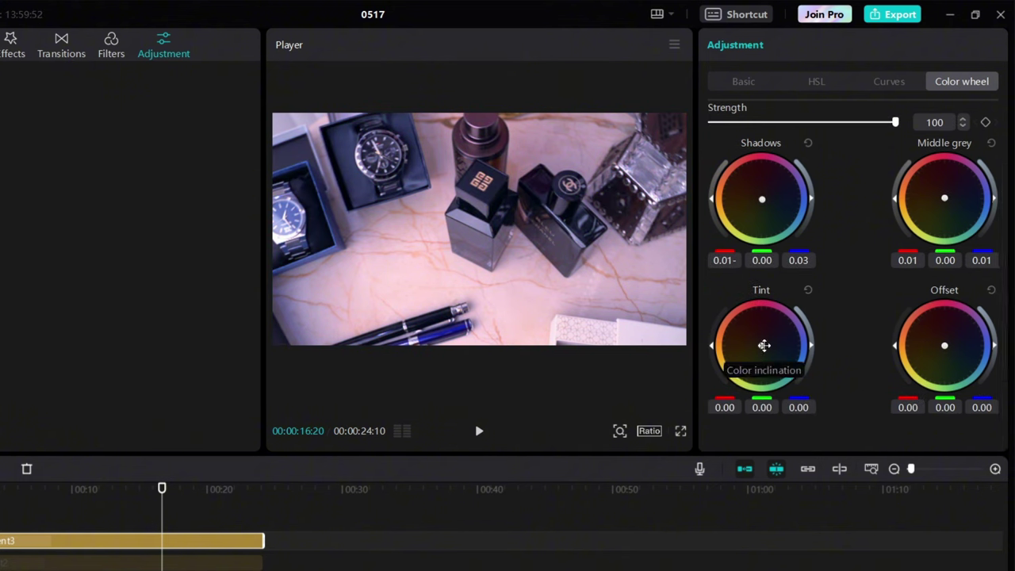
mouse_move(764, 345)
mouse_down()
mouse_move(777, 333)
mouse_move(762, 345)
mouse_up()
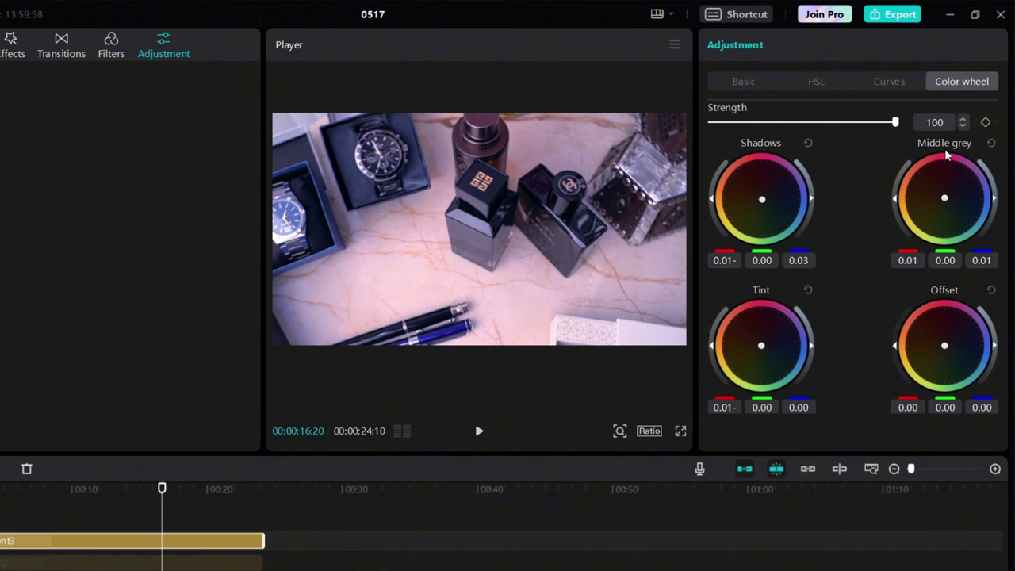
Step: Try the primary color wheels at strength 36 and raise the strength again, reviewing the Curves, HSL and Basic settings
drag(895, 123, 857, 123)
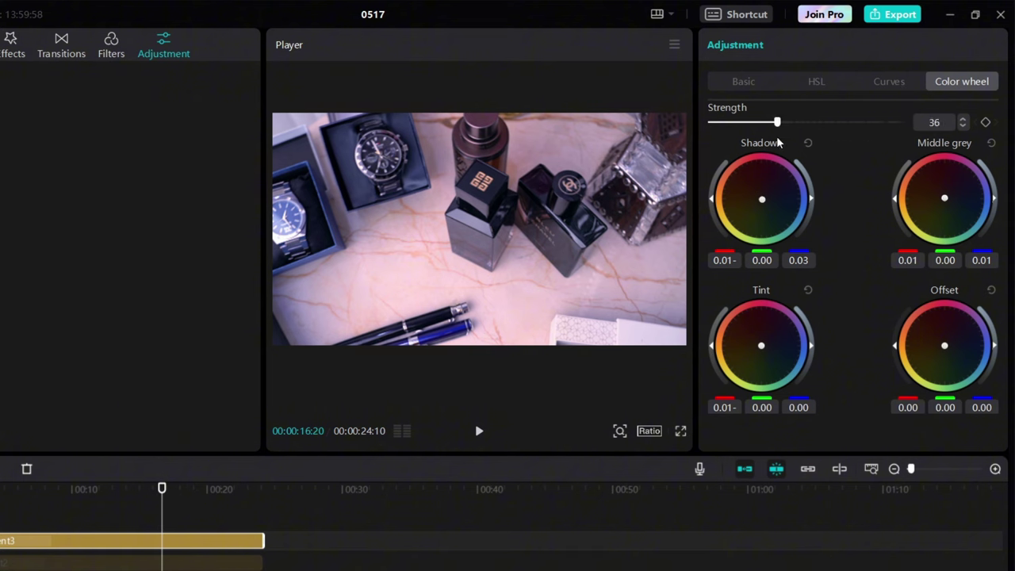
drag(778, 138, 870, 141)
click(886, 82)
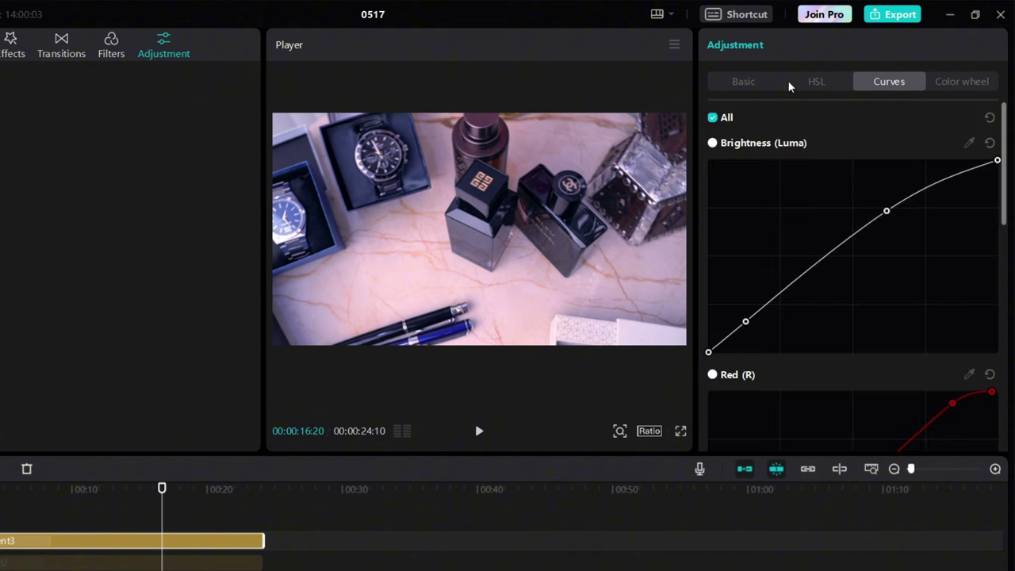
click(812, 82)
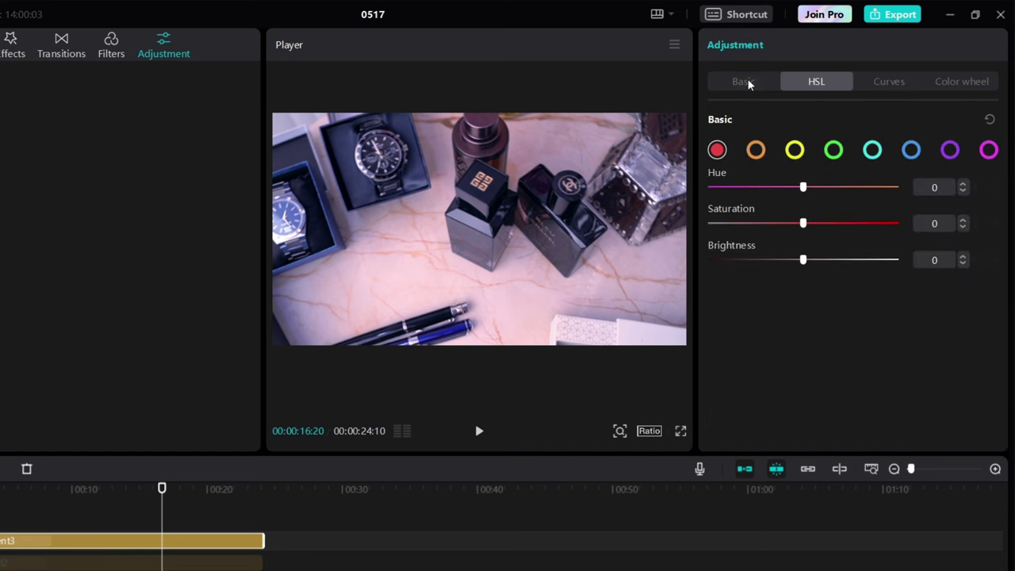
click(749, 81)
scroll(794, 253, down, 2)
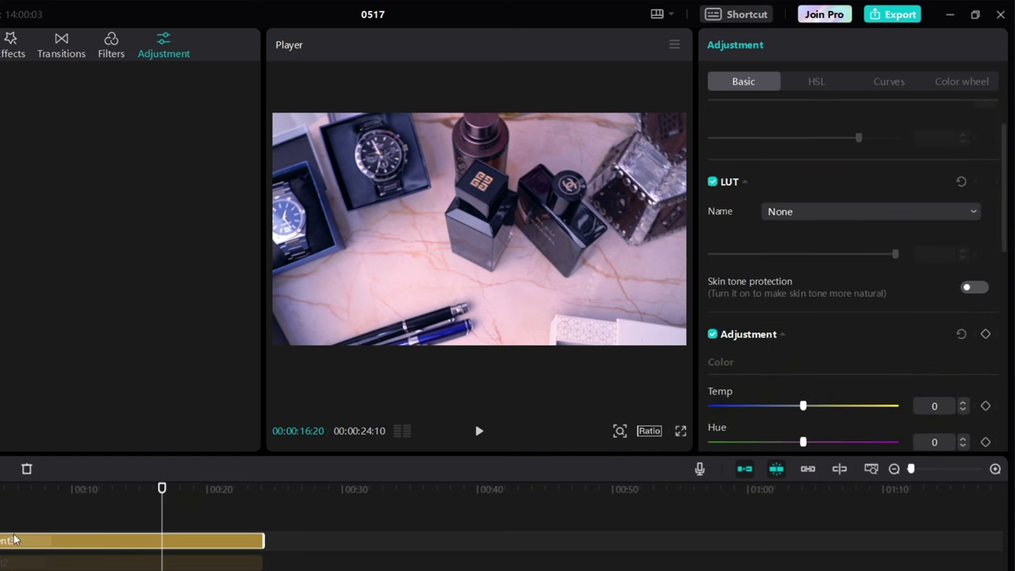
Step: Switch the visible grade from Adjustment3 to Adjustment2 and preview the clips, leaving the playhead at 00:00:11:10
click(275, 476)
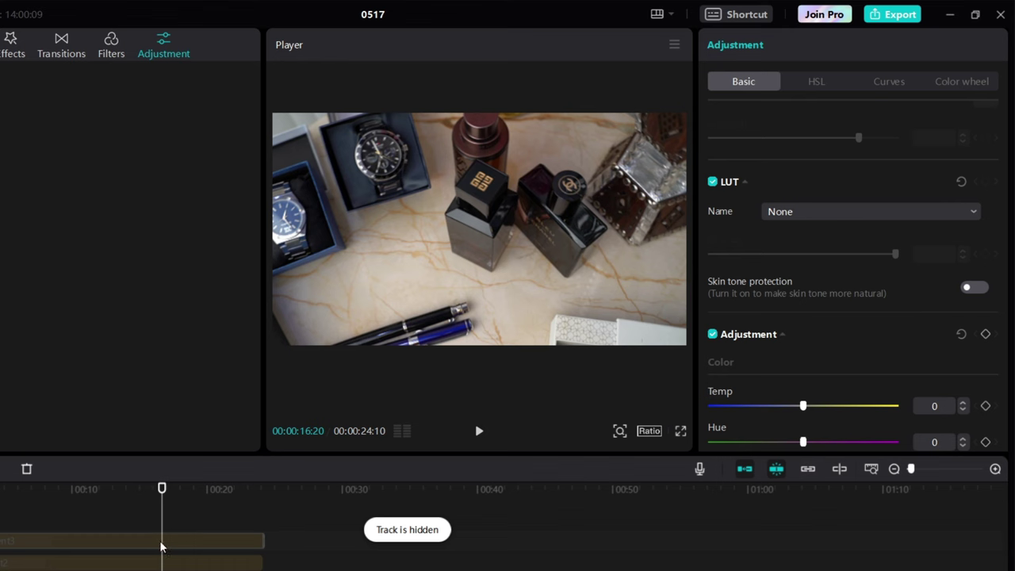
key(ctrl+z)
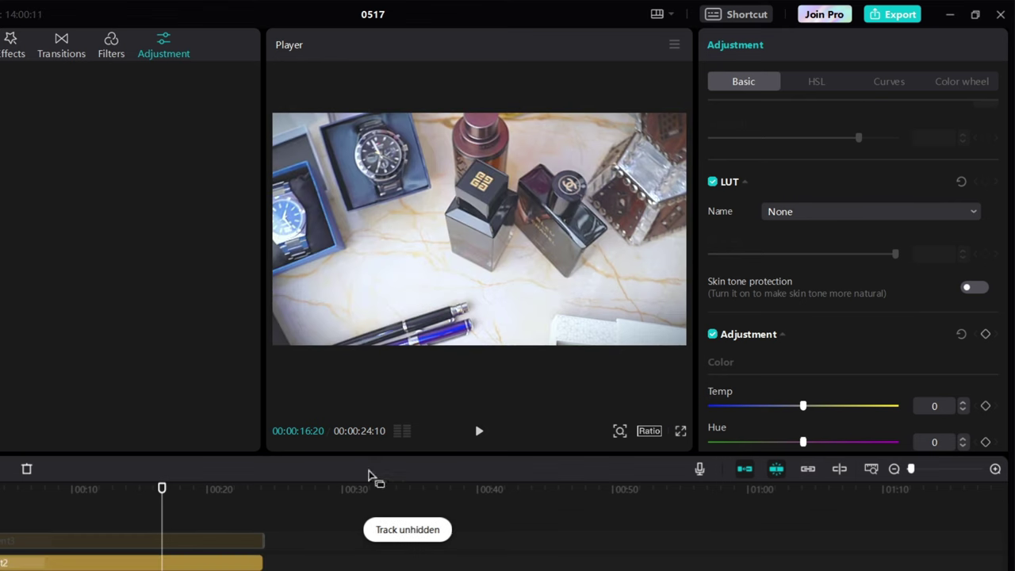
drag(161, 510, 183, 549)
click(189, 563)
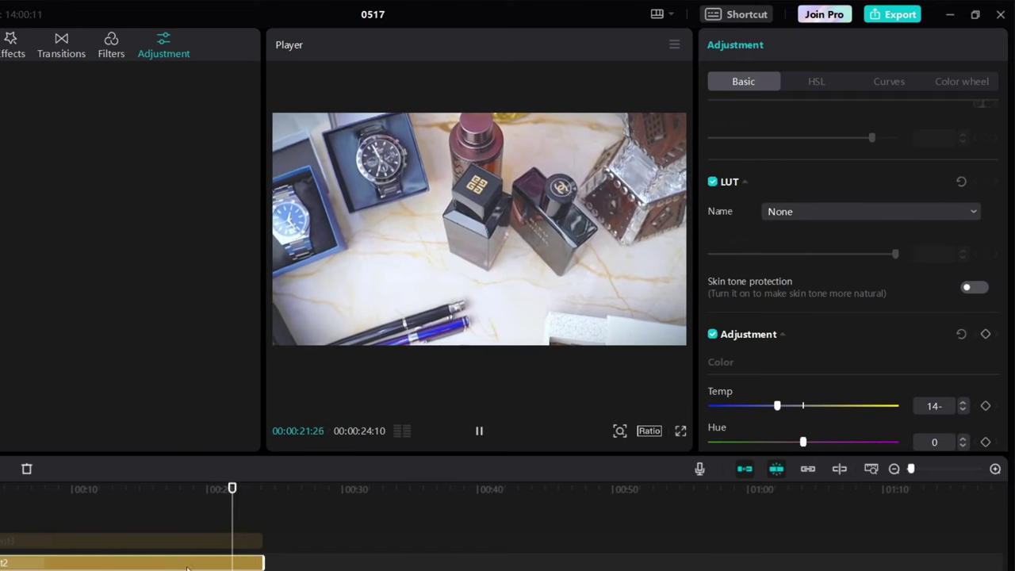
drag(238, 523, 89, 555)
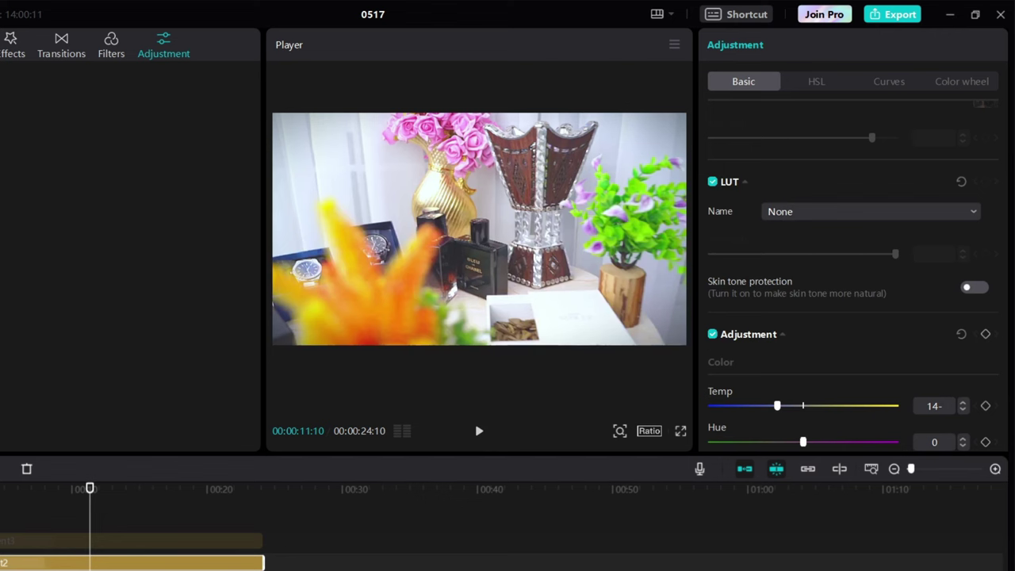
Step: Reset the Brightness (Luma) curve of Adjustment2
click(888, 87)
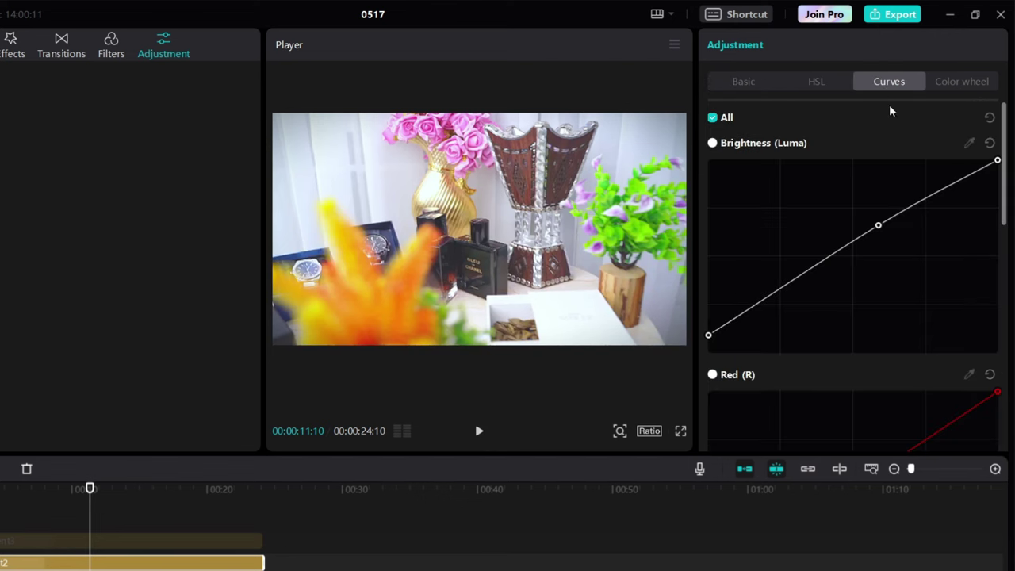
scroll(913, 204, down, 2)
scroll(972, 156, up, 2)
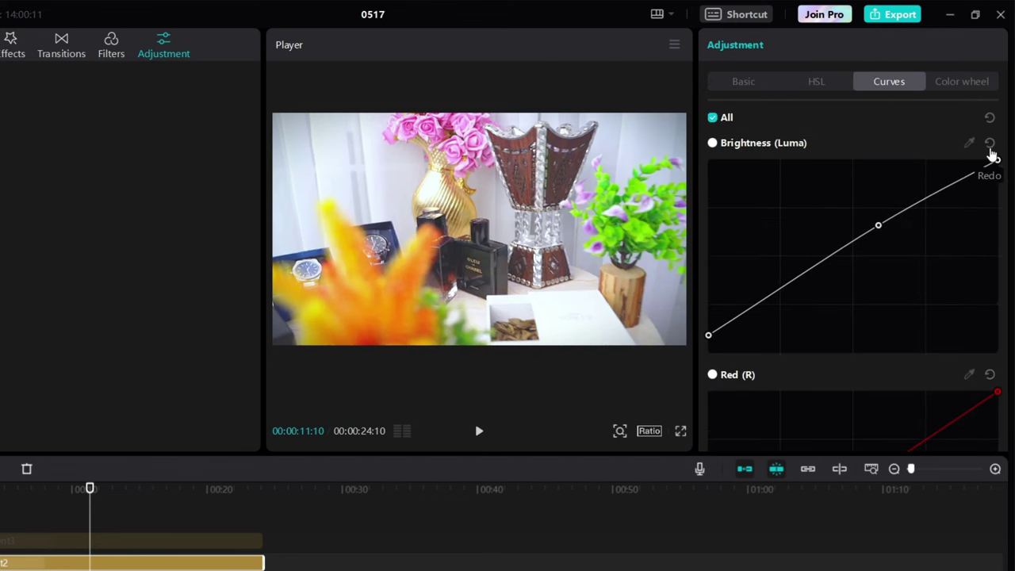
click(990, 144)
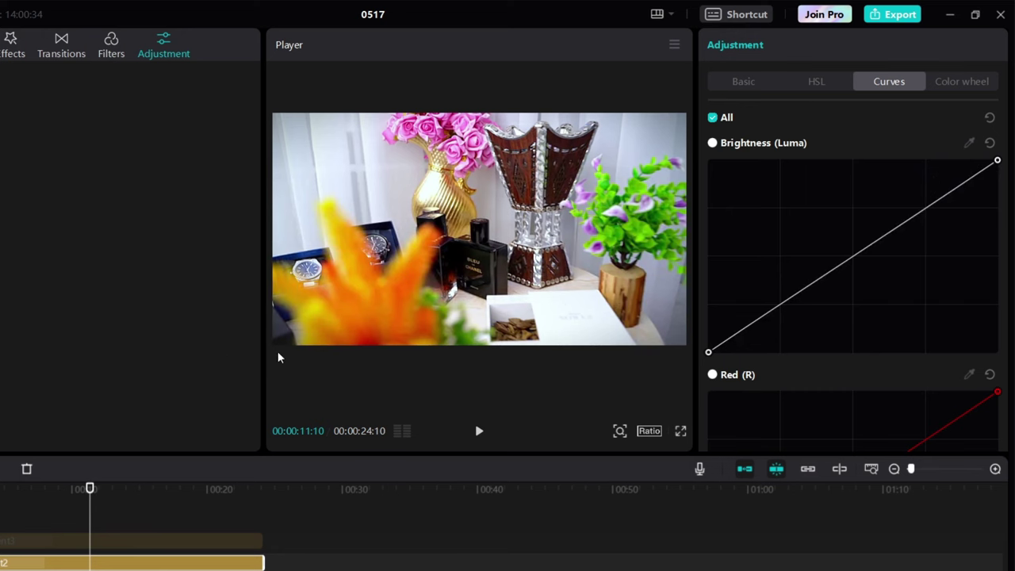
Step: Toggle the Adjustment3 track's visibility to compare the grades on the clips at 00:00:02:10 and 00:00:14:17
drag(85, 499, 5, 499)
click(8, 546)
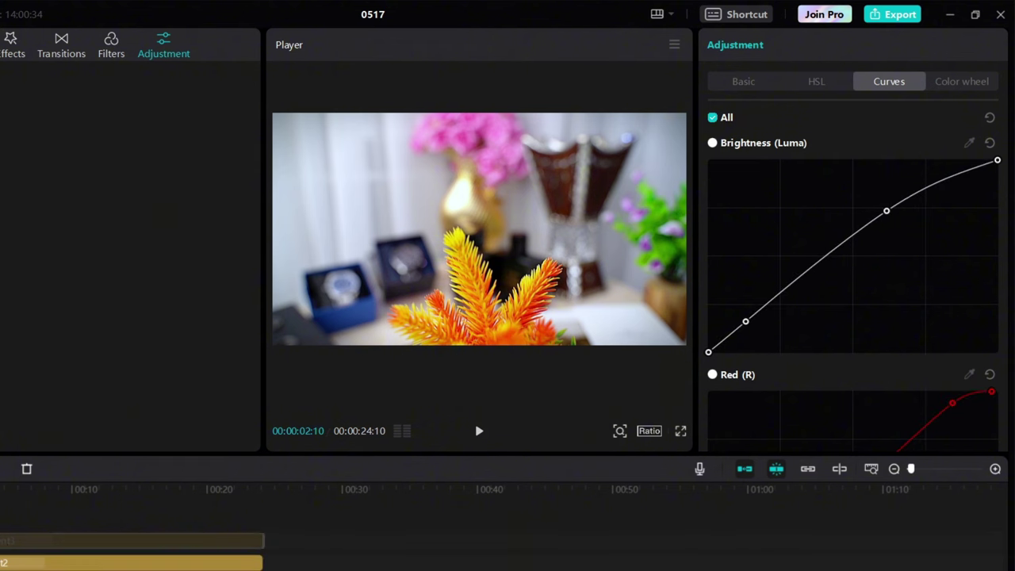
click(0, 541)
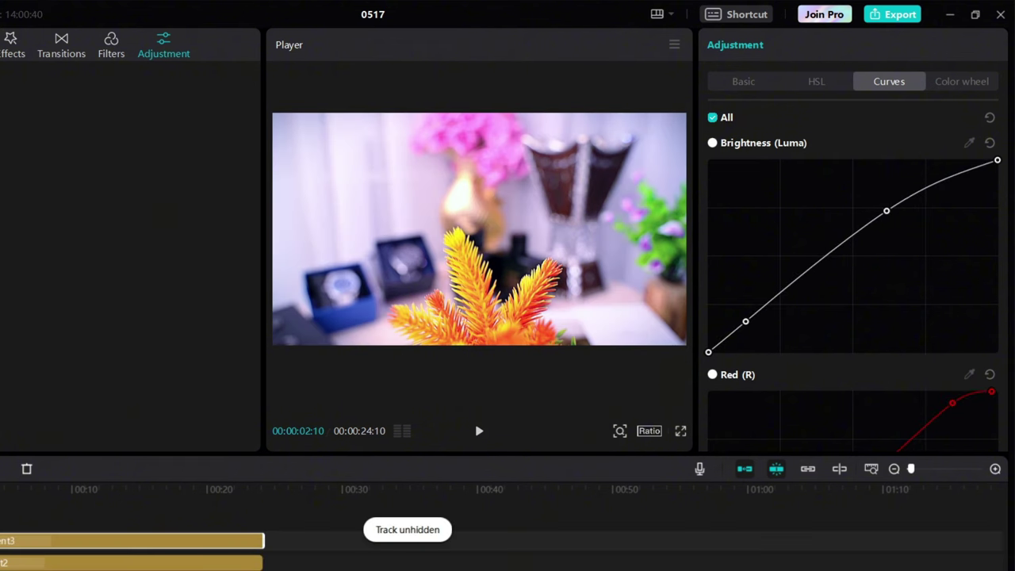
drag(3, 511, 133, 509)
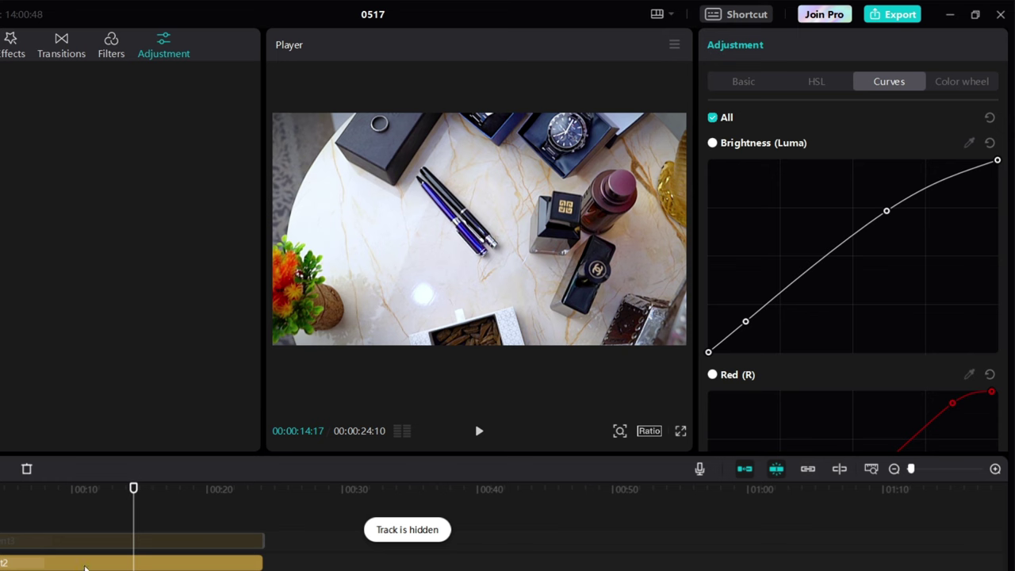
Step: Play the clips from 00:00:09:05 to 00:00:13:10 with only the Adjustment2 grade showing
drag(132, 520, 59, 542)
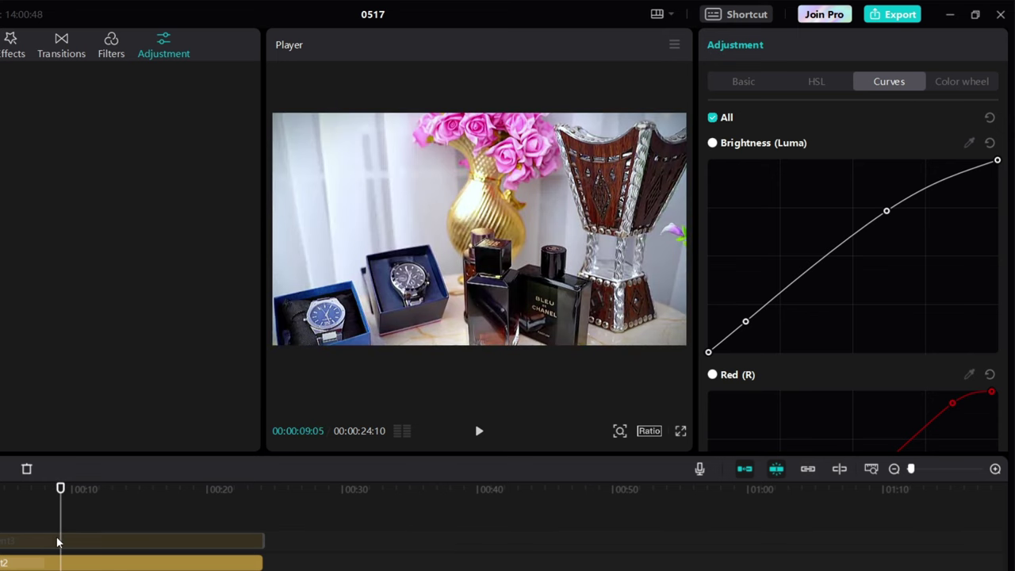
click(479, 432)
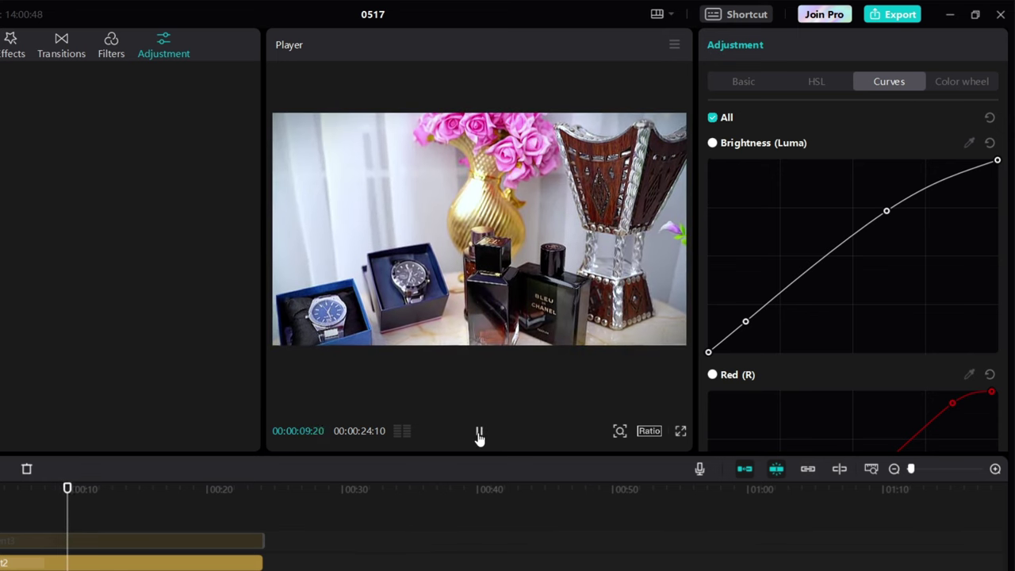
click(479, 432)
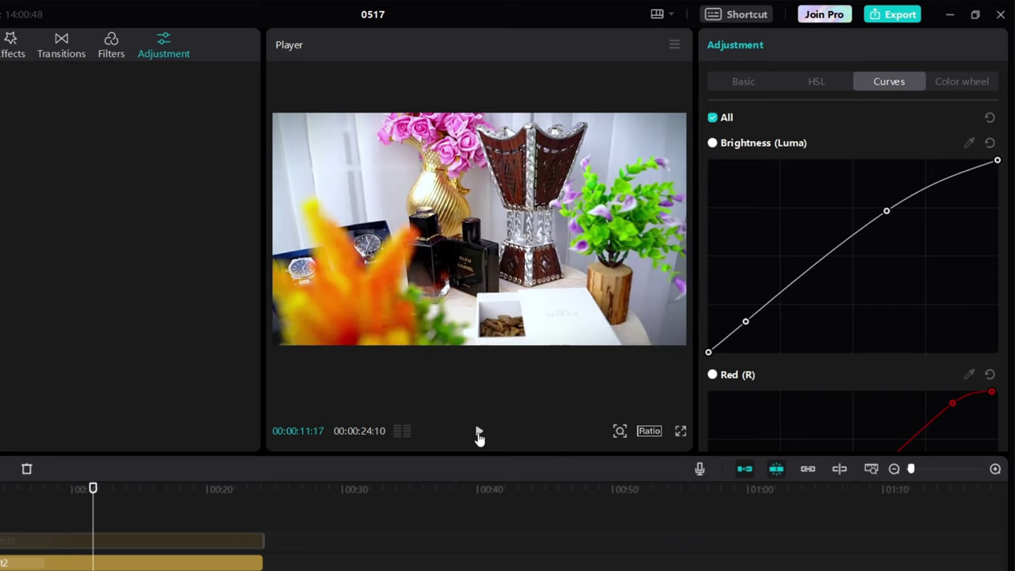
click(479, 433)
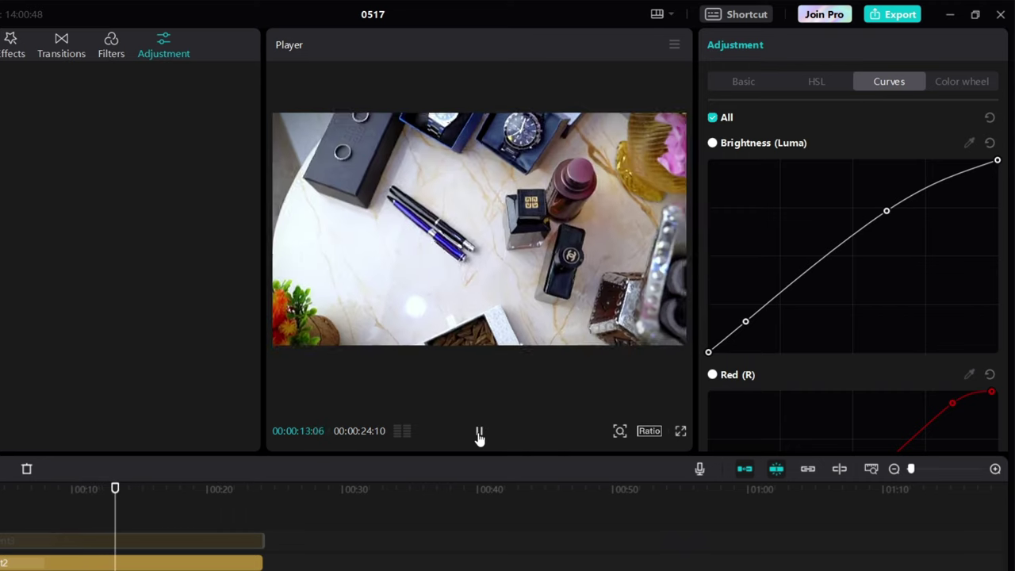
click(479, 434)
Step: Hide and show the Adjustment2 track at 00:00:13:10 and 00:00:05:02 to compare the original and graded footage
click(2, 563)
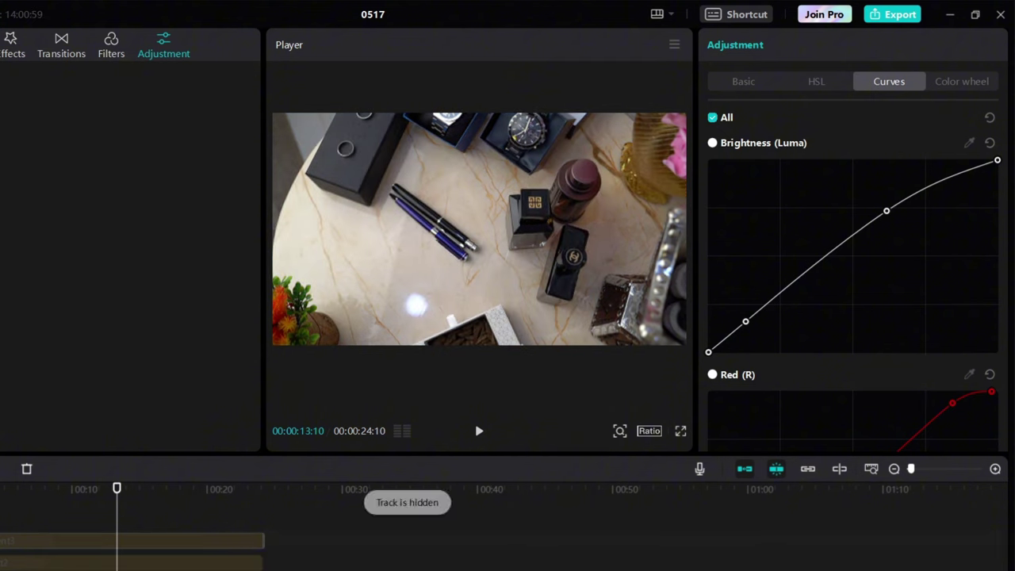
click(2, 563)
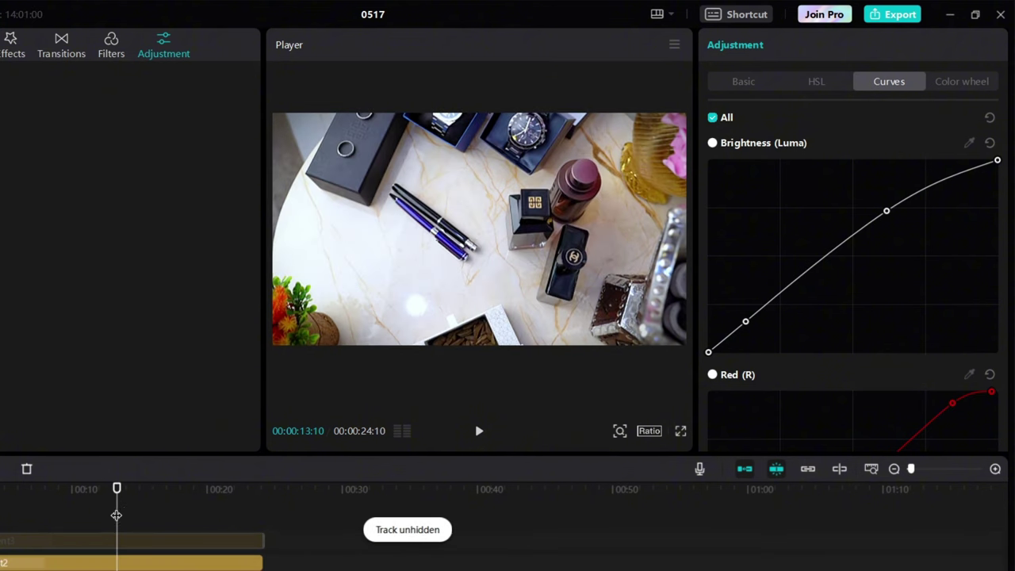
drag(117, 513, 5, 512)
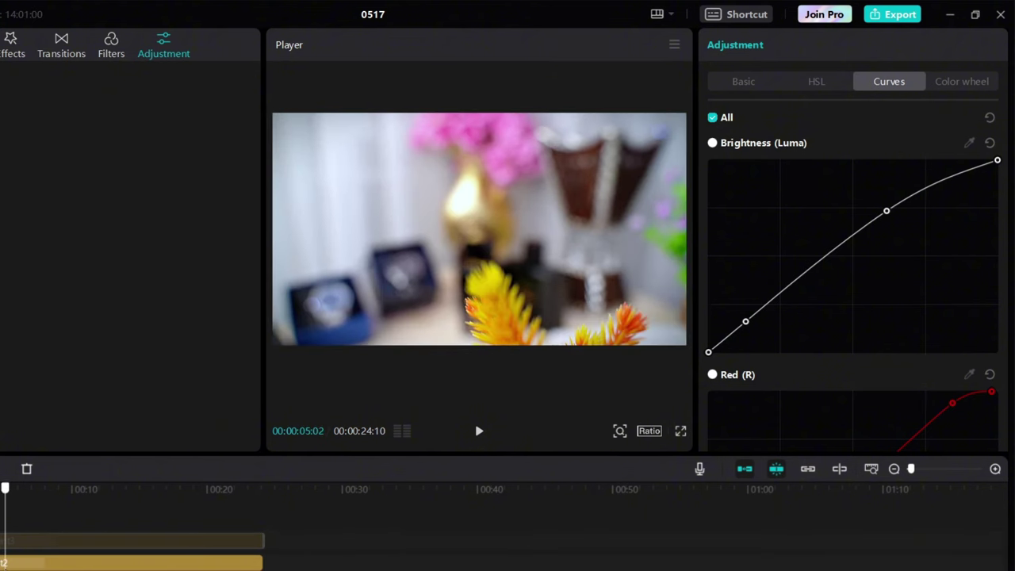
click(2, 562)
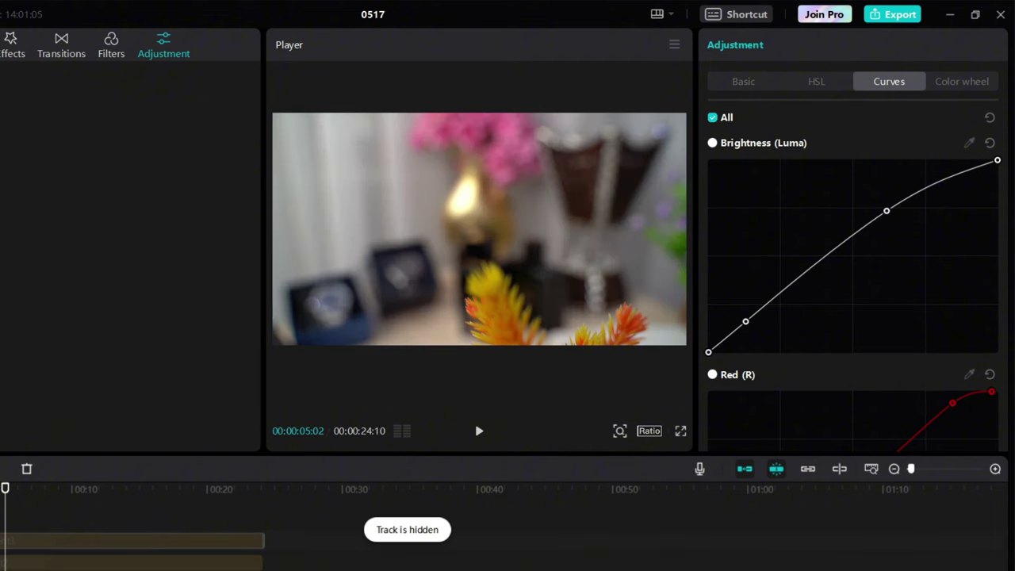
click(2, 563)
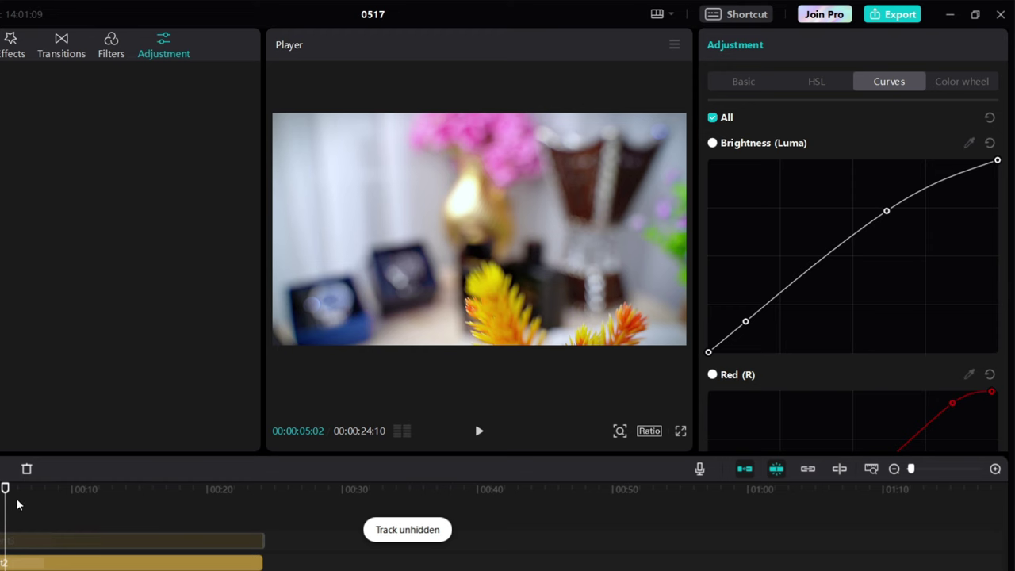
drag(16, 508, 34, 511)
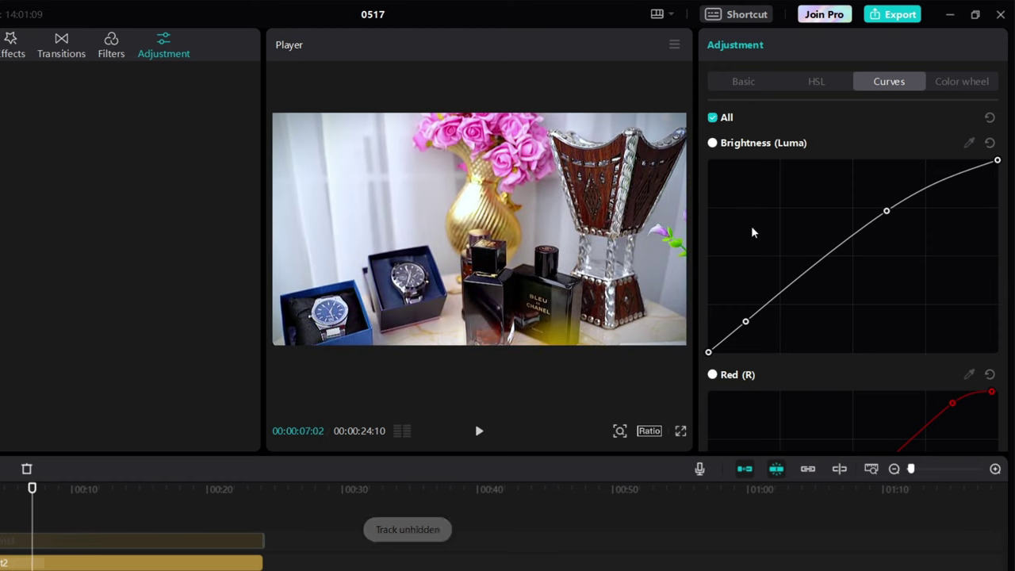
click(751, 83)
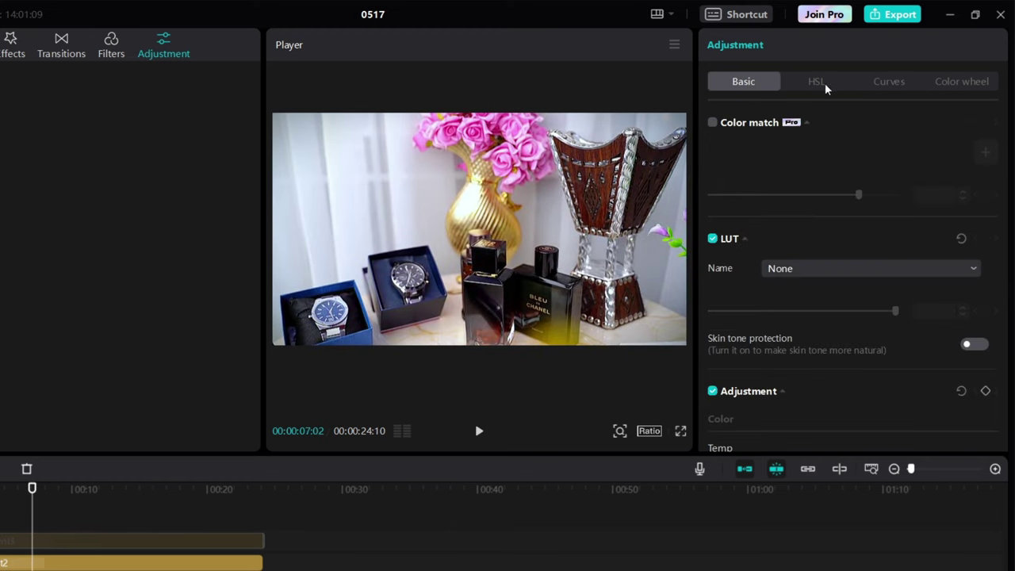
click(829, 85)
click(758, 89)
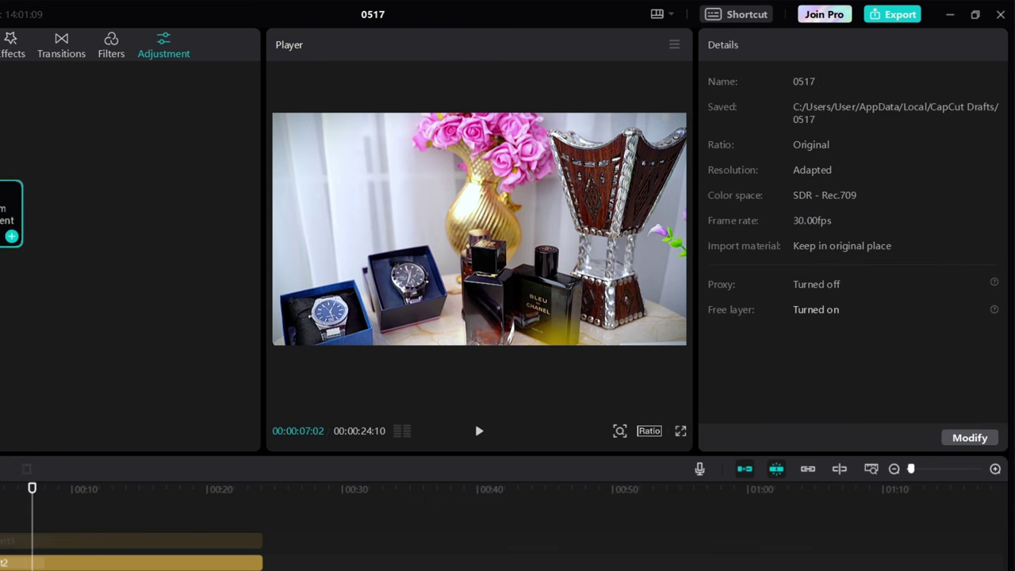
Step: Try adding another custom adjustment layer above the existing adjustments and scrub to 00:00:10:27
drag(12, 215, 161, 544)
click(83, 526)
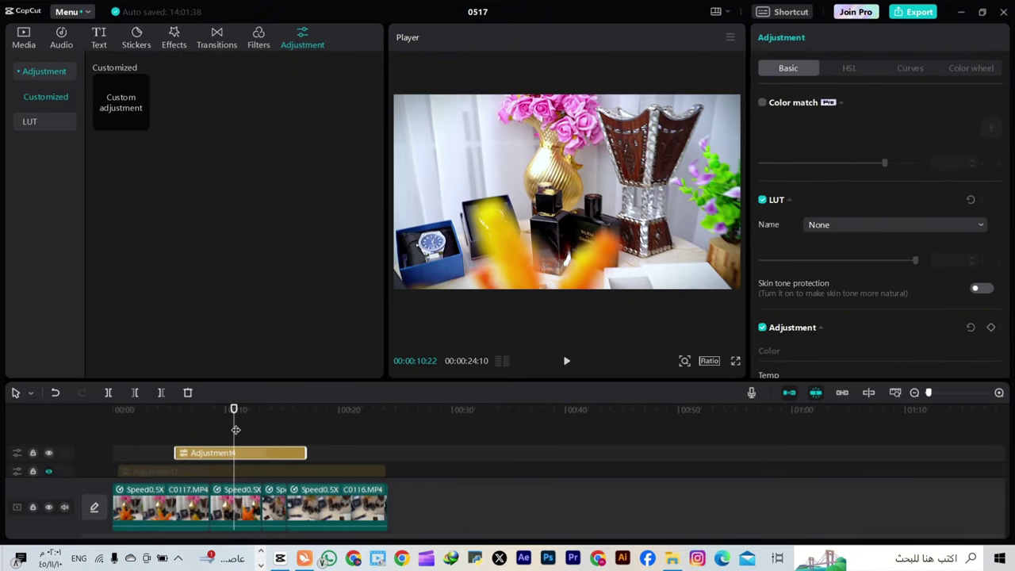
drag(101, 503, 104, 502)
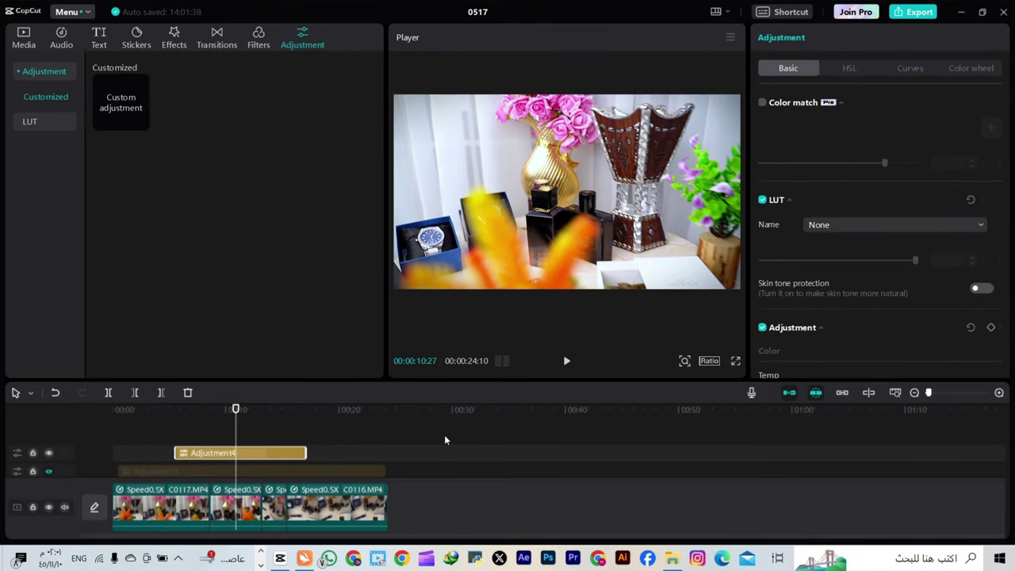
key(ctrl+z)
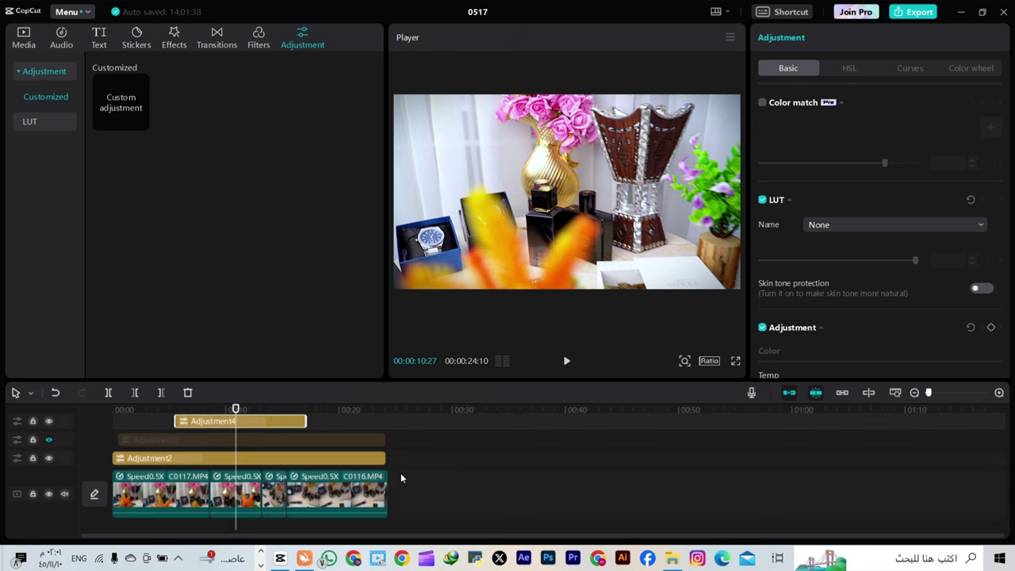
drag(410, 443, 153, 516)
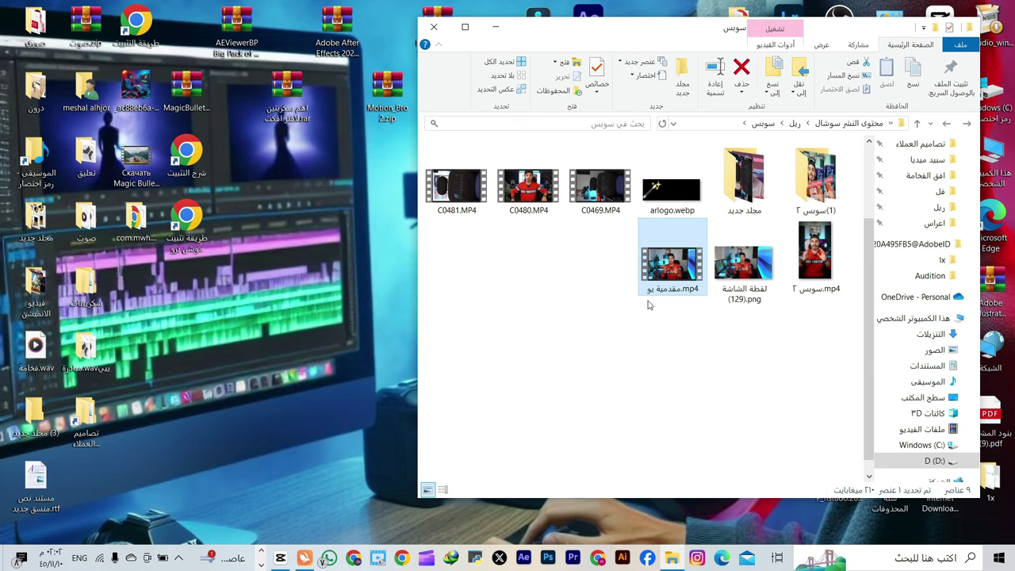
Step: Bring the video مقدمية يو.mp4 from the file explorer onto the main track after the last clip, and scrub to 00:00:29:18
drag(672, 266, 483, 481)
drag(441, 447, 603, 476)
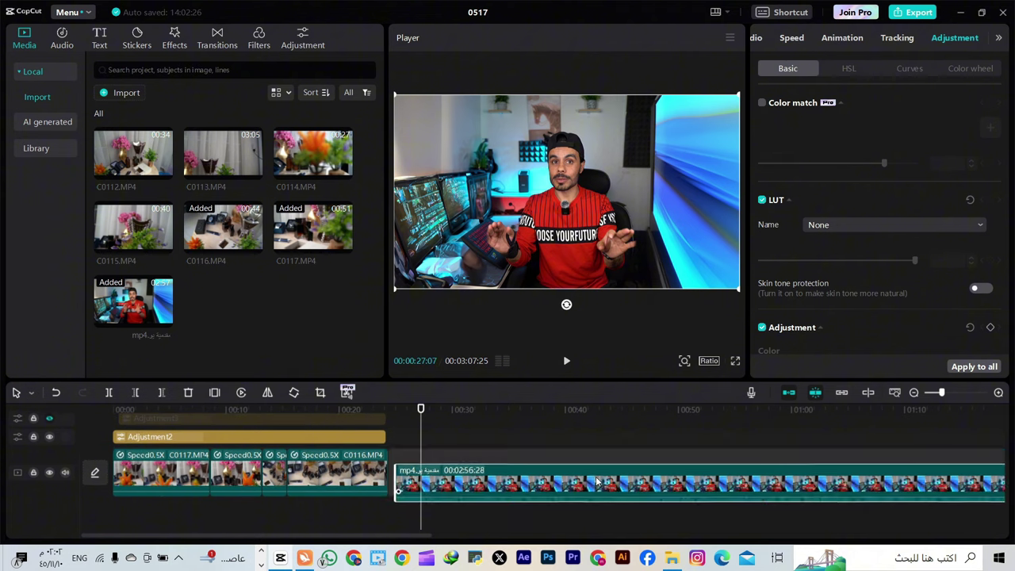
drag(422, 427, 448, 430)
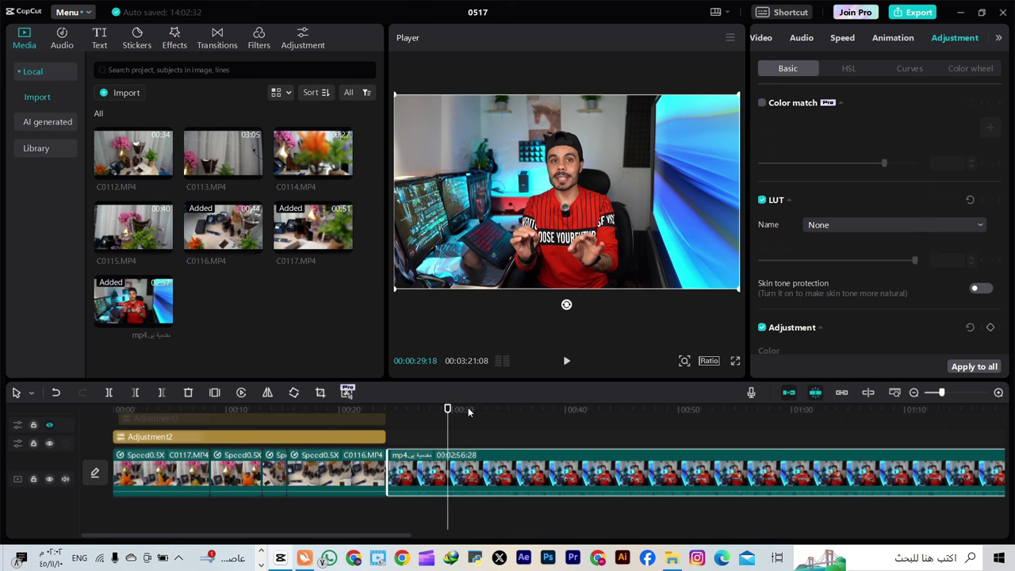
Step: In the newly added clip's basic adjustments, set Temp to -13 and Hue to 2
scroll(815, 206, down, 4)
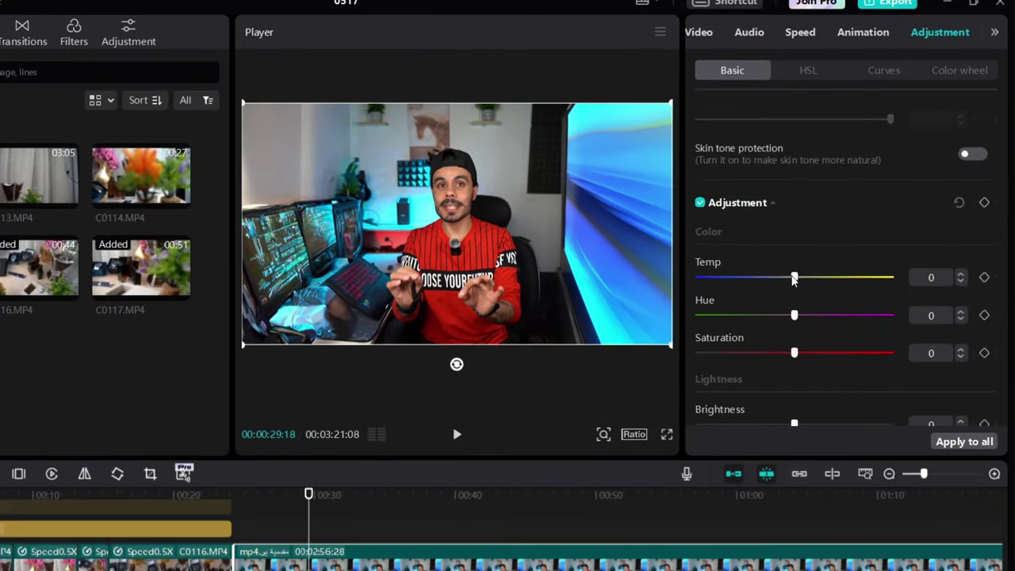
drag(840, 238, 833, 239)
drag(779, 282, 793, 332)
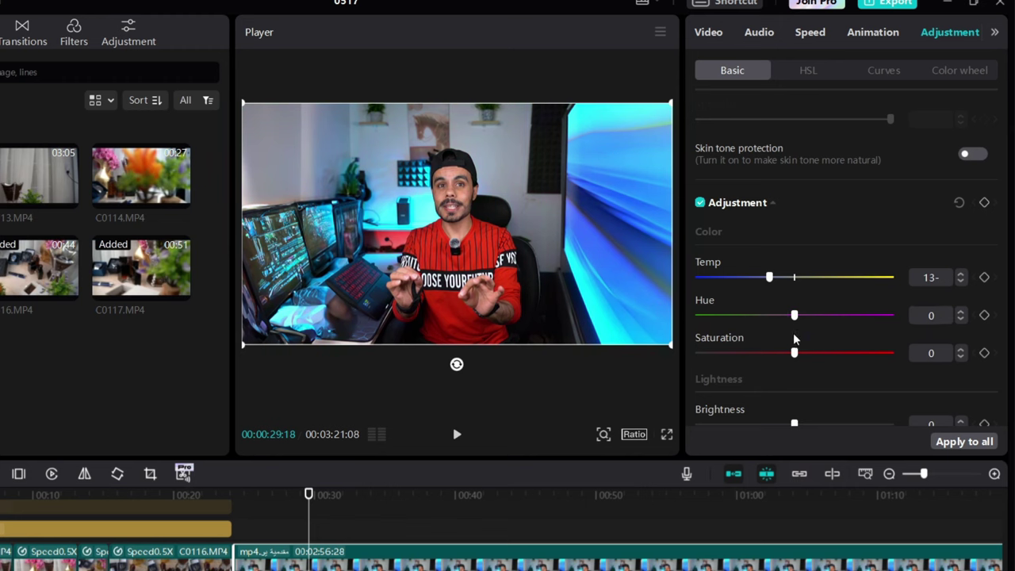
click(960, 320)
click(960, 311)
click(960, 311)
click(961, 312)
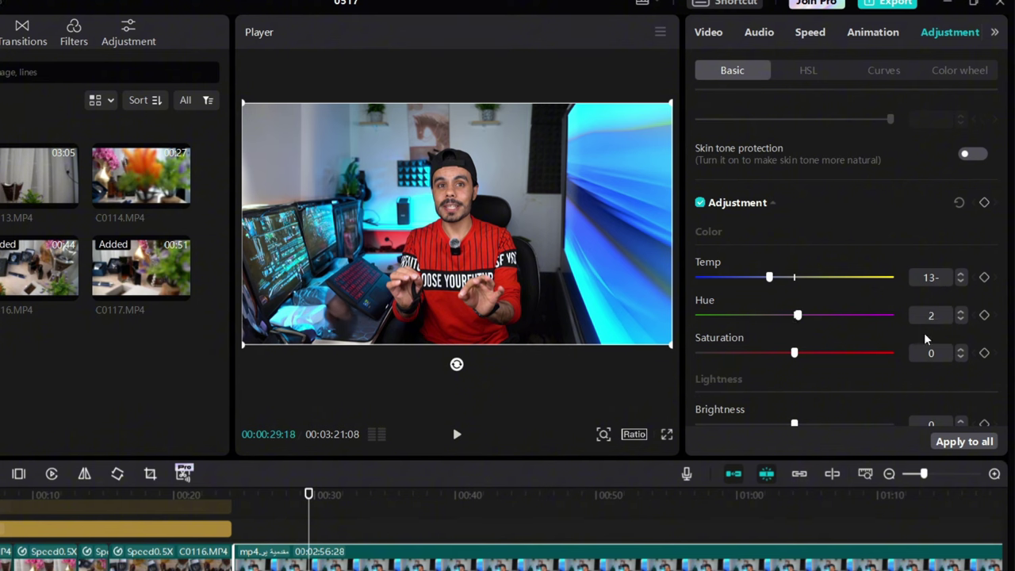
Step: In the talking-head clip's basic adjustments, set Saturation to 2 and Brightness to 8
click(963, 351)
click(961, 350)
scroll(868, 363, down, 1)
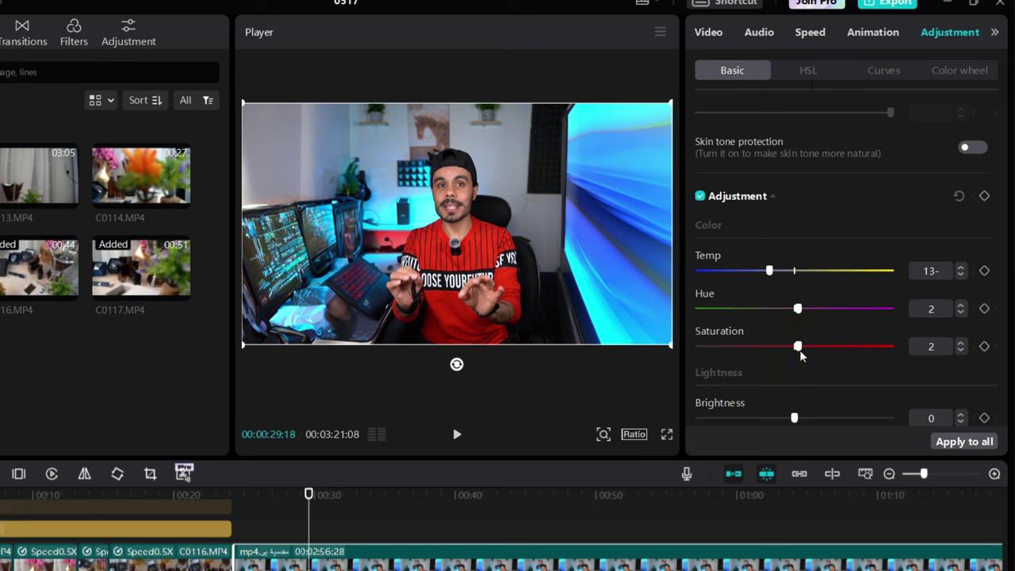
scroll(803, 353, down, 4)
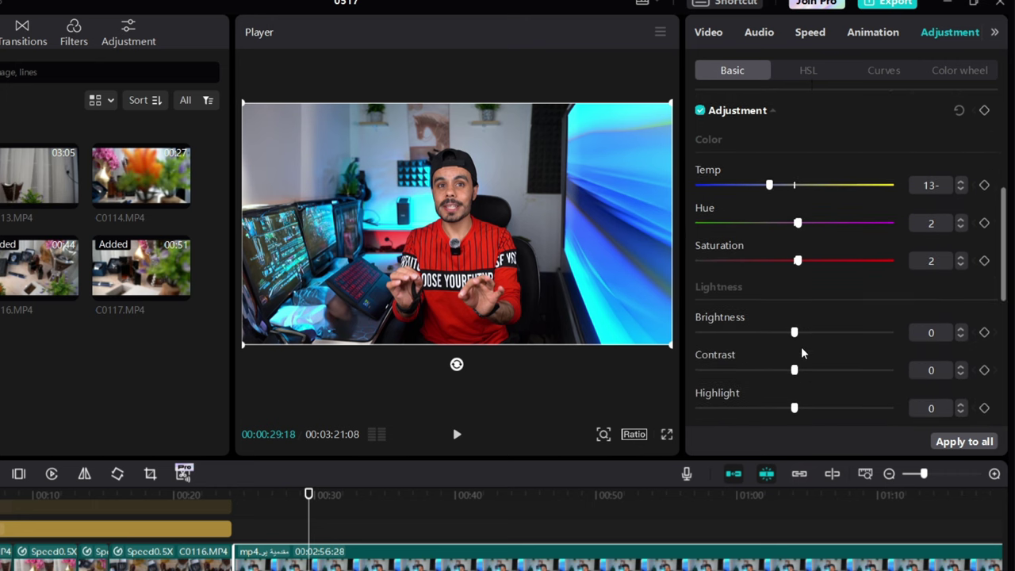
mouse_move(795, 333)
mouse_down()
mouse_move(824, 337)
mouse_move(806, 336)
mouse_up()
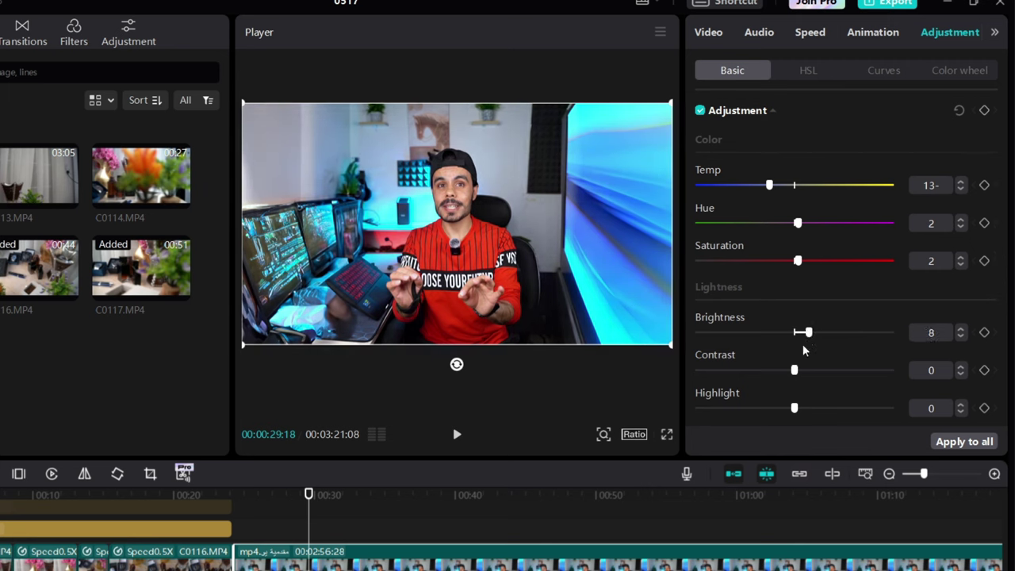
Step: Set the talking-head clip's Contrast to 2 and Highlight to -11
scroll(795, 400, down, 2)
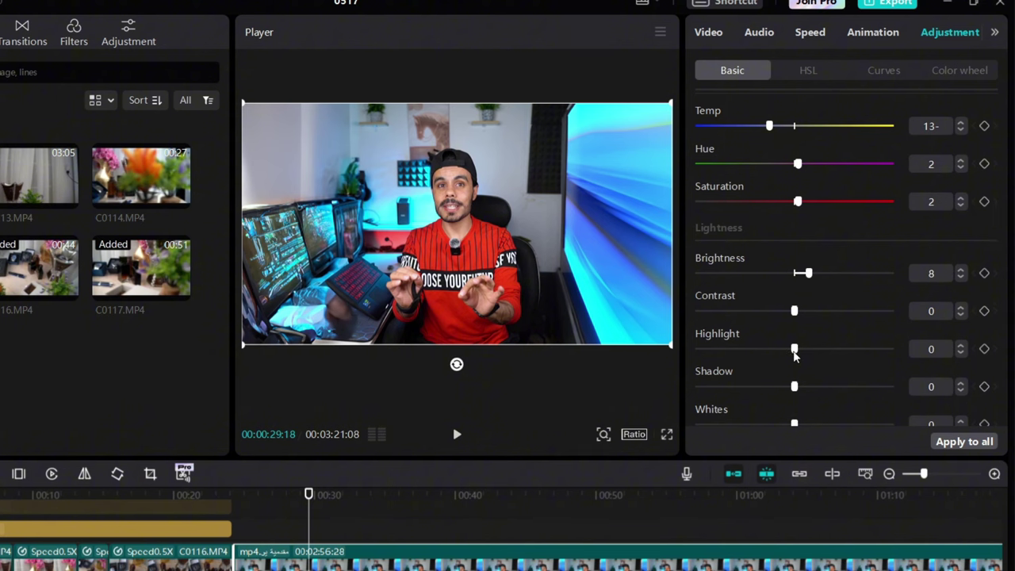
click(961, 307)
click(960, 307)
drag(797, 351, 774, 356)
Step: Set the talking-head clip's Shadow to -3
click(961, 390)
click(961, 388)
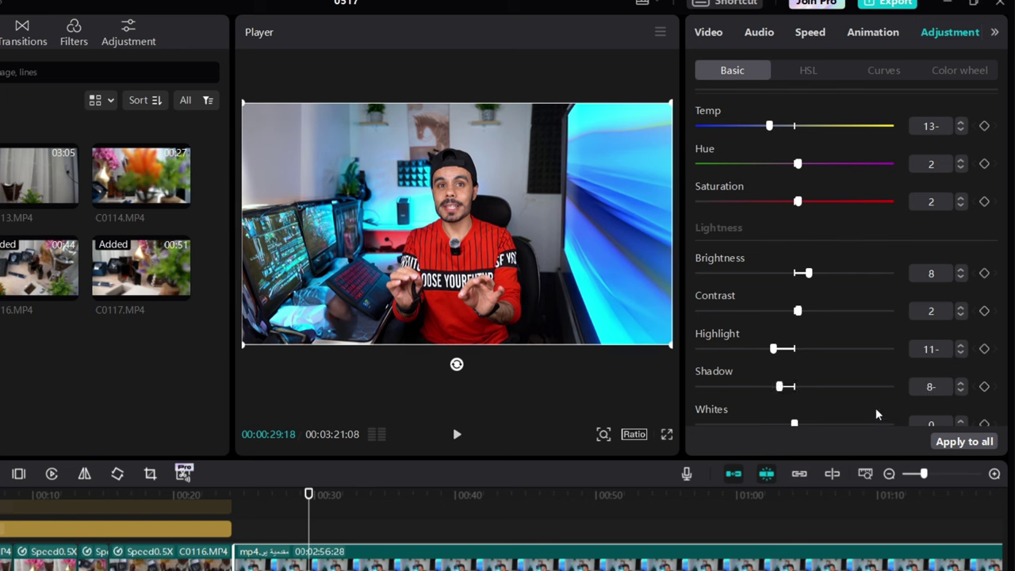
drag(773, 393, 793, 387)
click(961, 392)
click(961, 392)
click(960, 392)
Step: Set the talking-head clip's Whites to 2 and Blacks to -1
scroll(821, 382, down, 2)
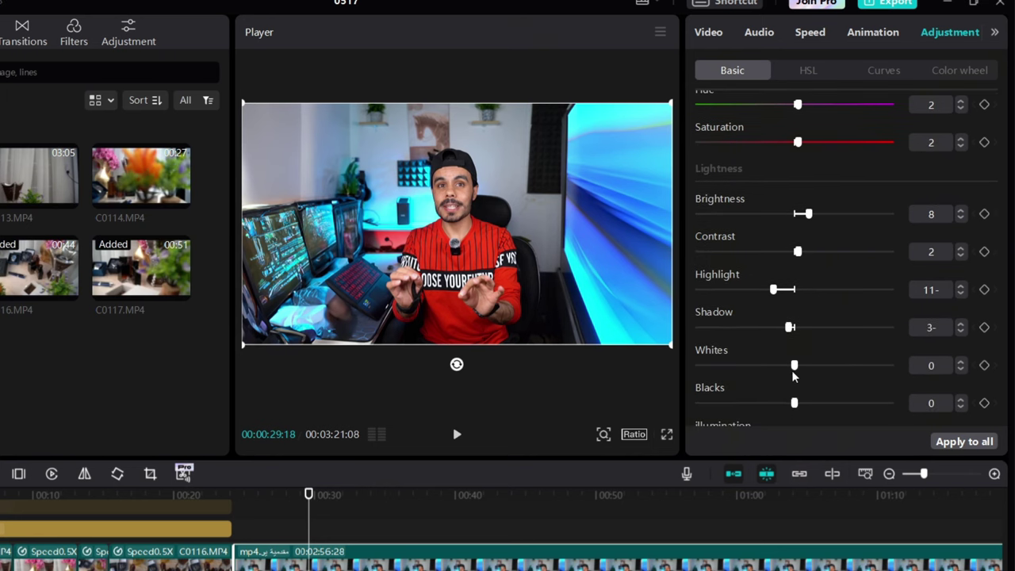
mouse_move(798, 367)
mouse_down()
mouse_move(885, 367)
mouse_move(736, 368)
mouse_move(794, 369)
mouse_up()
click(960, 363)
click(961, 362)
scroll(845, 390, down, 2)
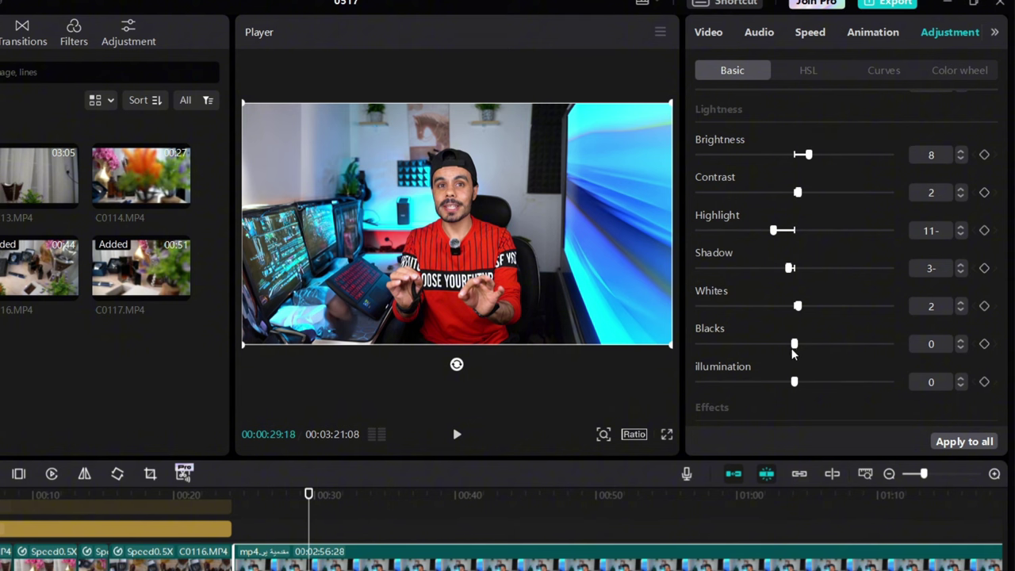
mouse_move(795, 346)
mouse_down()
mouse_move(777, 347)
mouse_move(810, 348)
mouse_move(773, 349)
mouse_move(811, 347)
mouse_move(793, 351)
mouse_up()
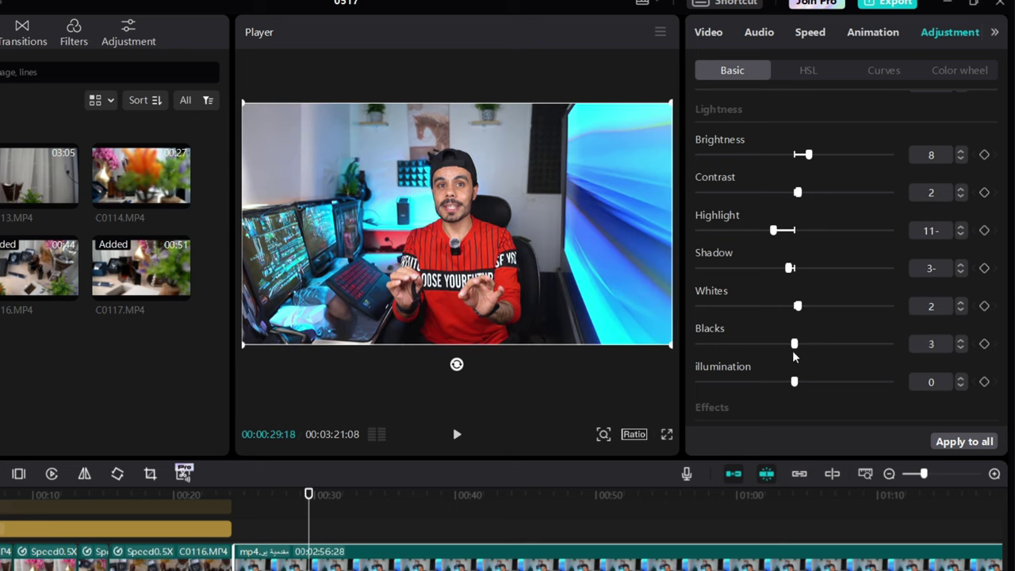
click(961, 348)
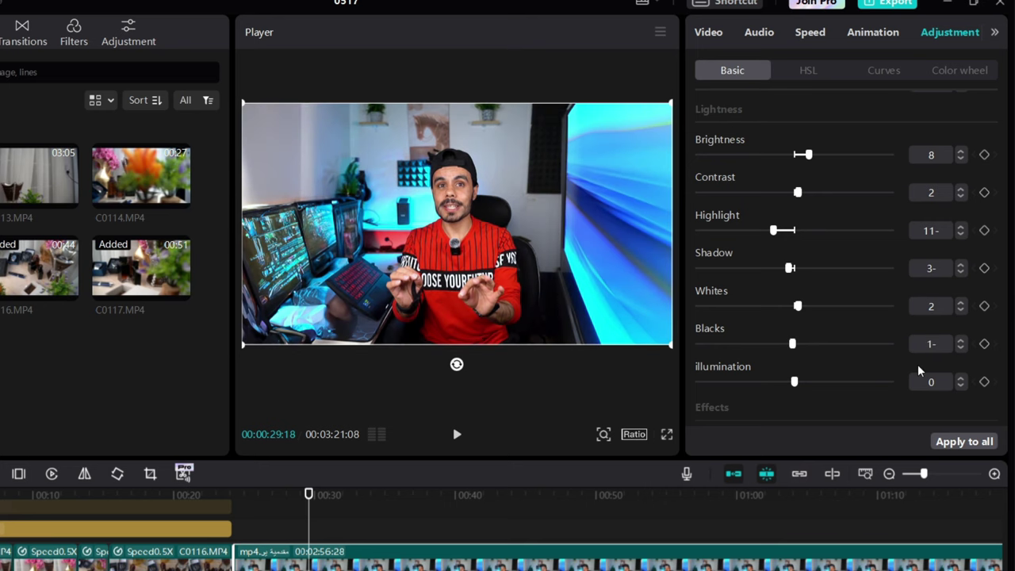
Step: Set the talking-head clip's illumination to -2
scroll(837, 346, down, 2)
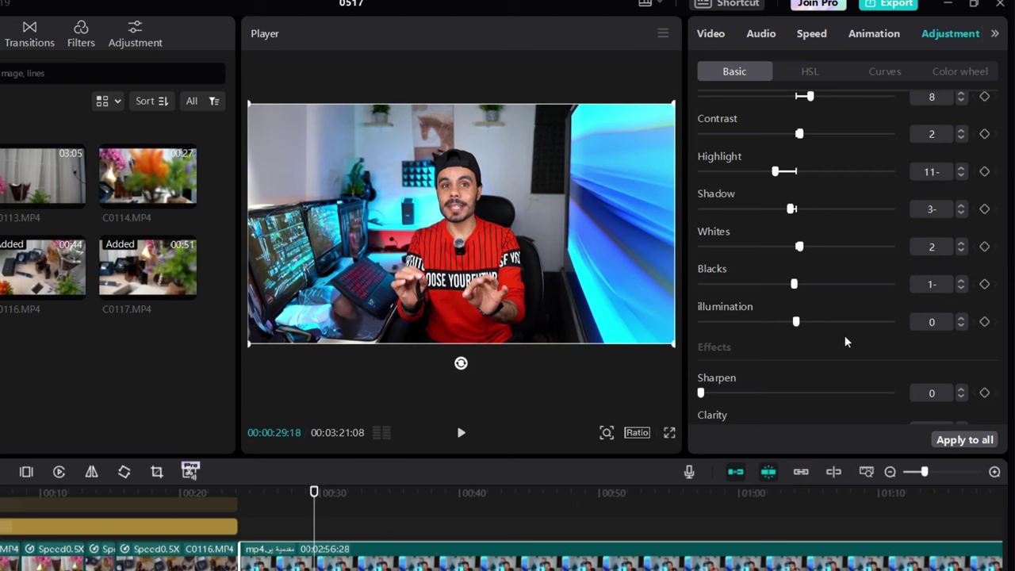
click(962, 319)
click(961, 319)
click(961, 325)
click(960, 326)
click(961, 325)
click(960, 325)
Step: Set the clip's Sharpen effect to 12 and Clarity to 2
scroll(907, 350, down, 1)
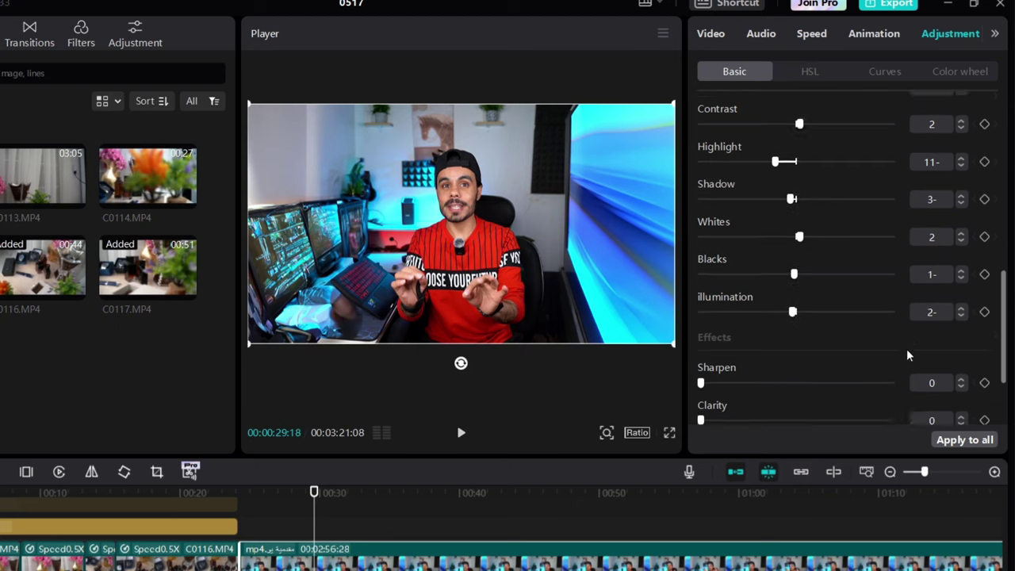
scroll(908, 356, down, 1)
mouse_move(729, 338)
mouse_down()
mouse_move(895, 347)
mouse_move(723, 341)
mouse_up()
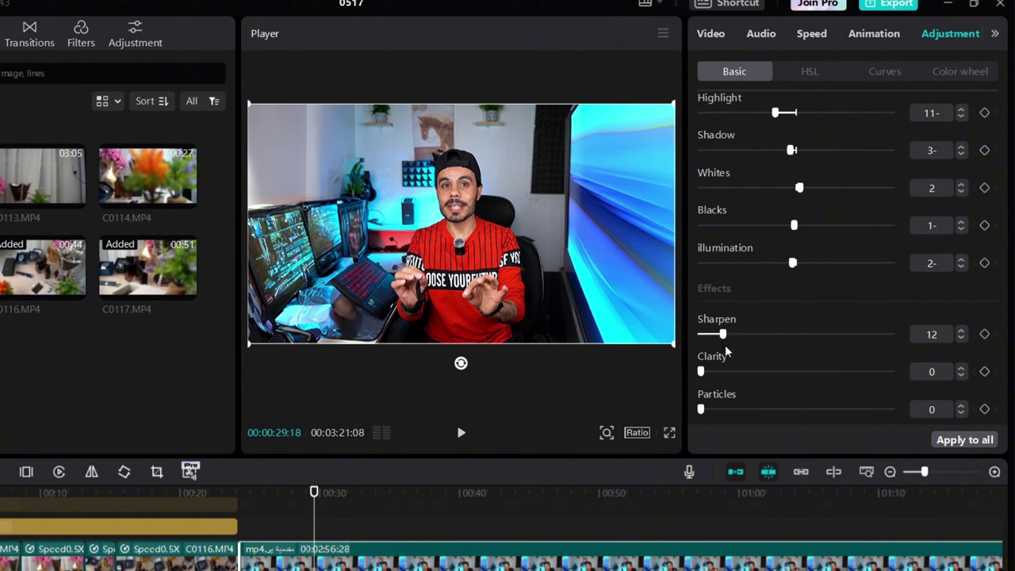
click(963, 368)
click(963, 368)
Step: Set the clip's Vignette effect to 7
scroll(819, 391, down, 2)
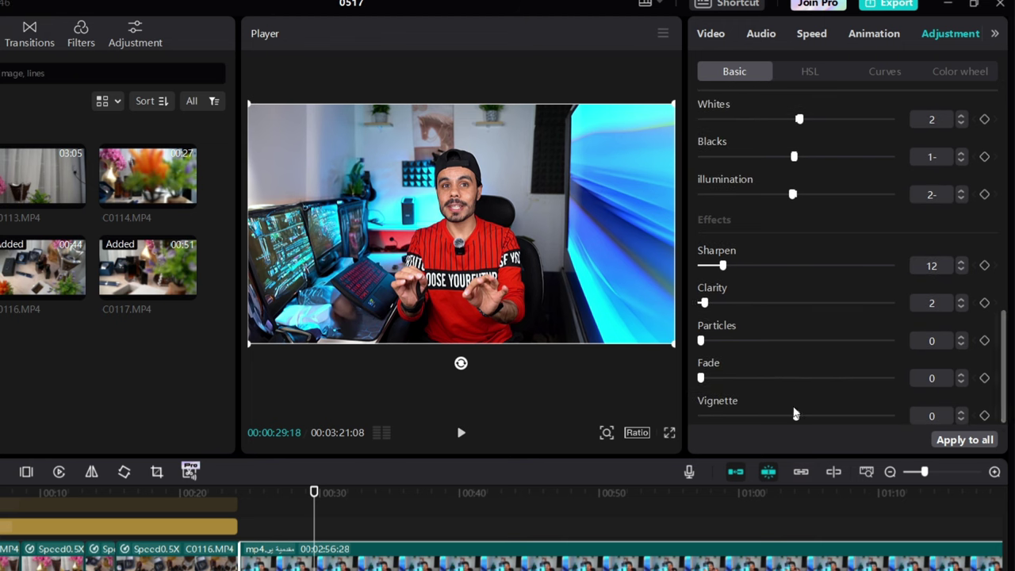
drag(795, 415, 818, 418)
drag(821, 418, 808, 418)
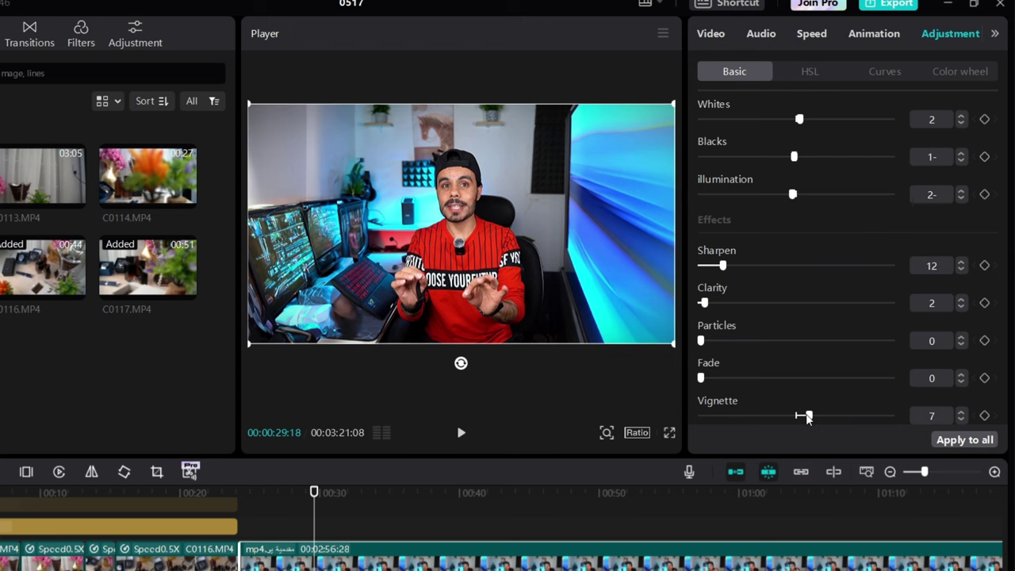
Step: In the clip's HSL settings, test red Saturation at 100, -100 and 12, fine-tune it slightly lower, and check the red Hue
scroll(840, 344, up, 5)
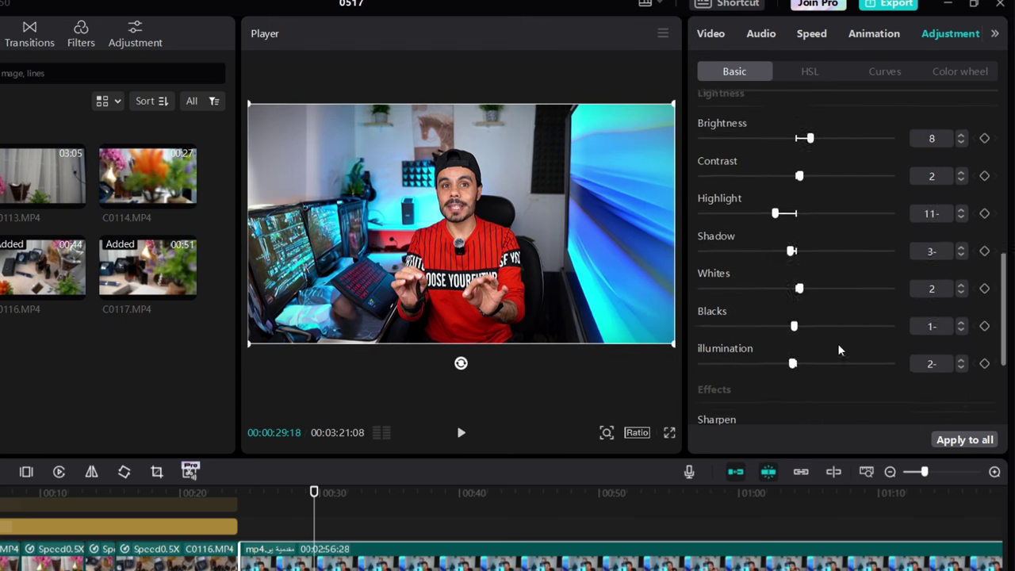
scroll(804, 251, up, 6)
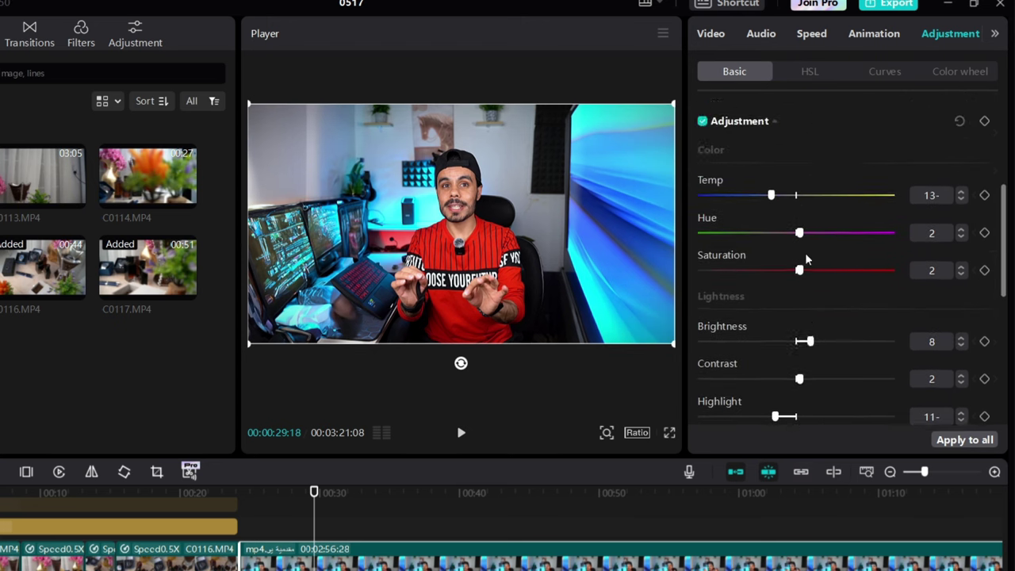
click(810, 73)
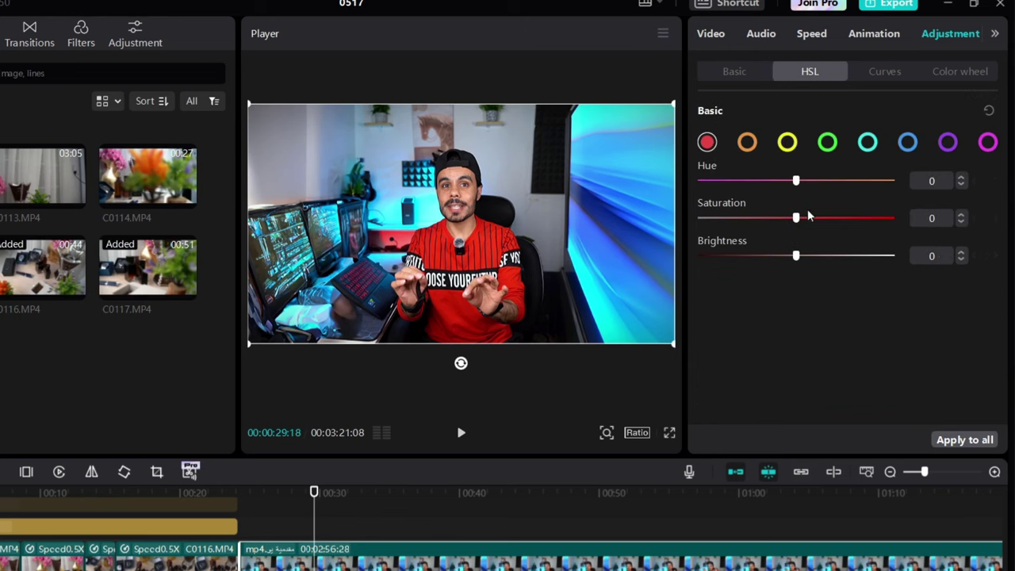
drag(797, 218, 893, 219)
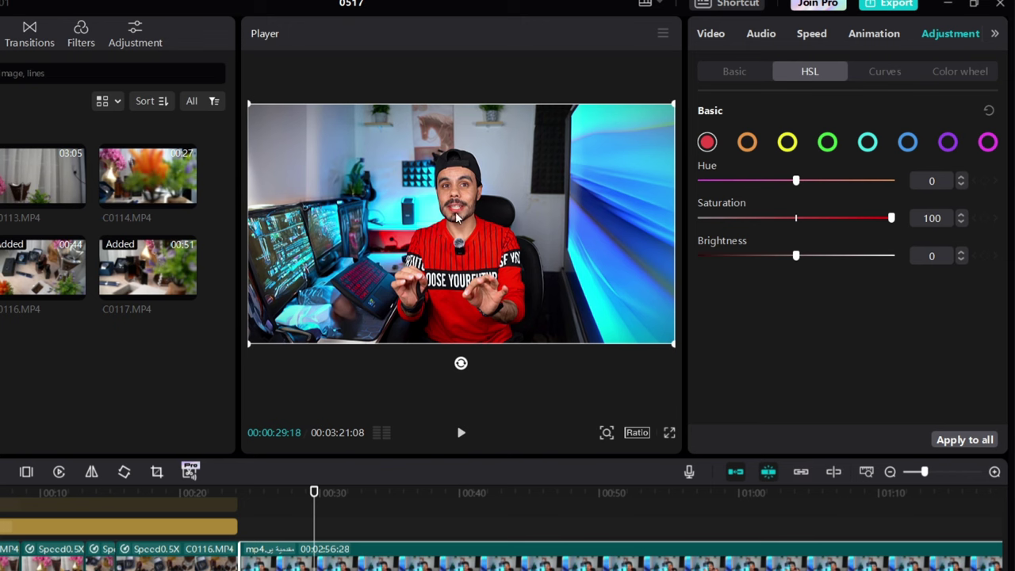
drag(803, 221, 662, 231)
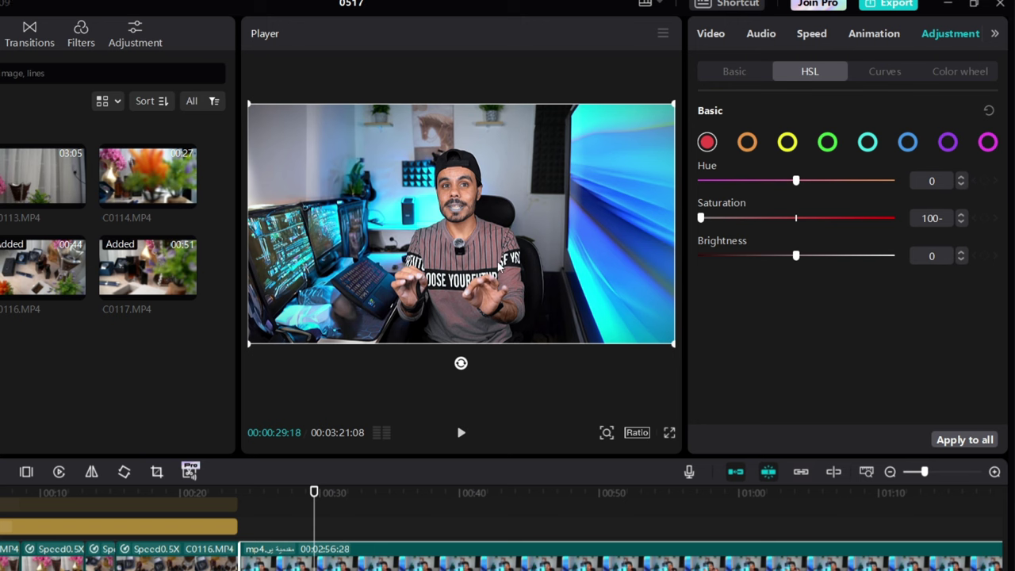
drag(782, 220, 805, 222)
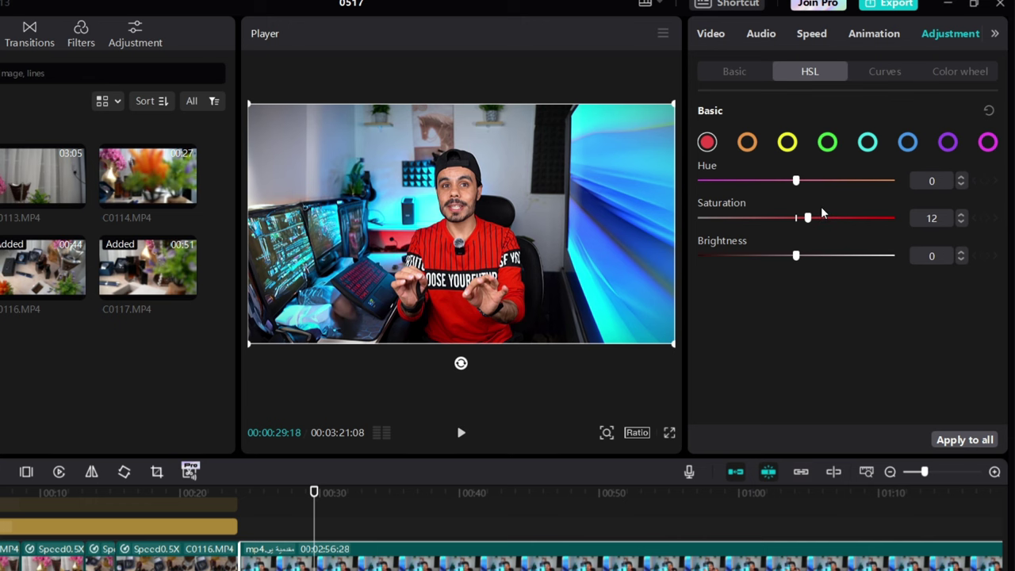
mouse_move(815, 217)
mouse_down()
mouse_move(891, 219)
mouse_move(801, 227)
mouse_up()
mouse_move(797, 182)
mouse_down()
mouse_move(688, 184)
mouse_move(810, 185)
mouse_move(722, 182)
mouse_move(818, 194)
mouse_move(772, 207)
mouse_move(919, 206)
mouse_move(796, 181)
mouse_up()
Step: In HSL, try fully desaturating the orange tones and bring their Saturation back close to neutral
click(750, 145)
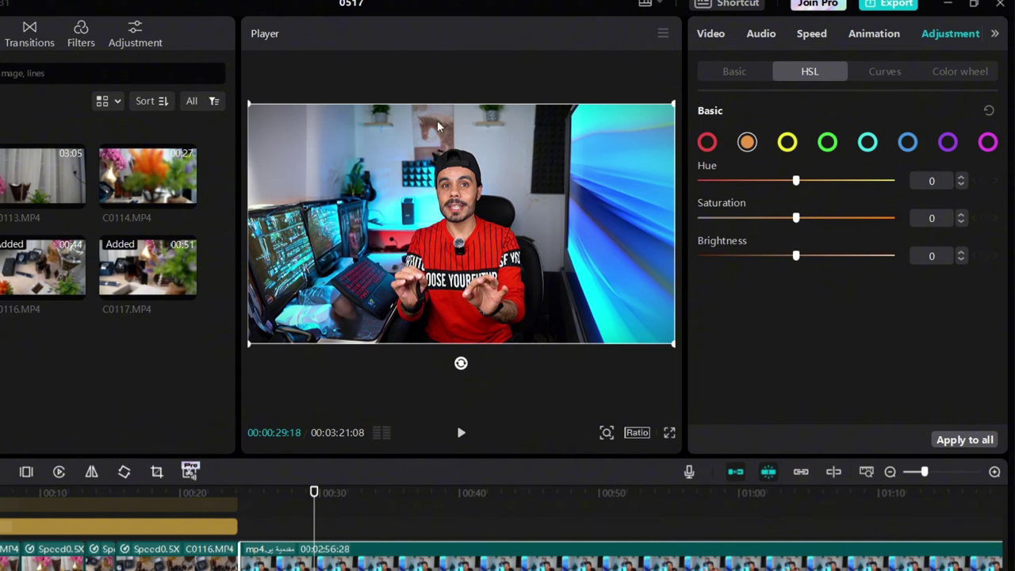
drag(805, 222, 578, 229)
drag(802, 225, 798, 236)
Step: In HSL, go past the yellow tones and raise the green Saturation slightly
click(781, 148)
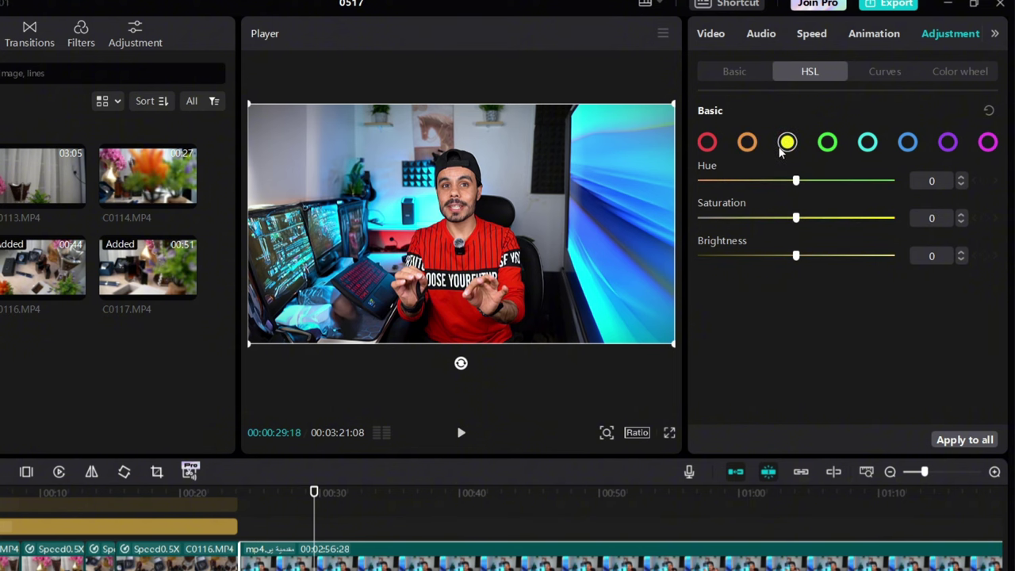
click(830, 145)
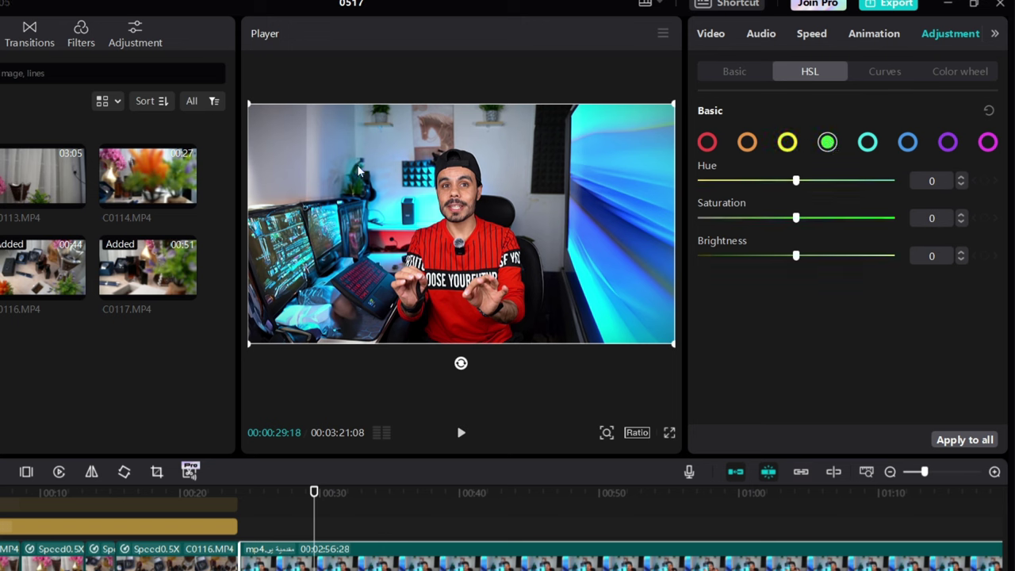
mouse_move(792, 219)
mouse_down()
mouse_move(893, 218)
mouse_move(801, 218)
mouse_move(855, 218)
mouse_move(809, 222)
mouse_up()
Step: Raise the blue Saturation slightly in HSL, and check the cyan, purple and magenta settings
click(867, 142)
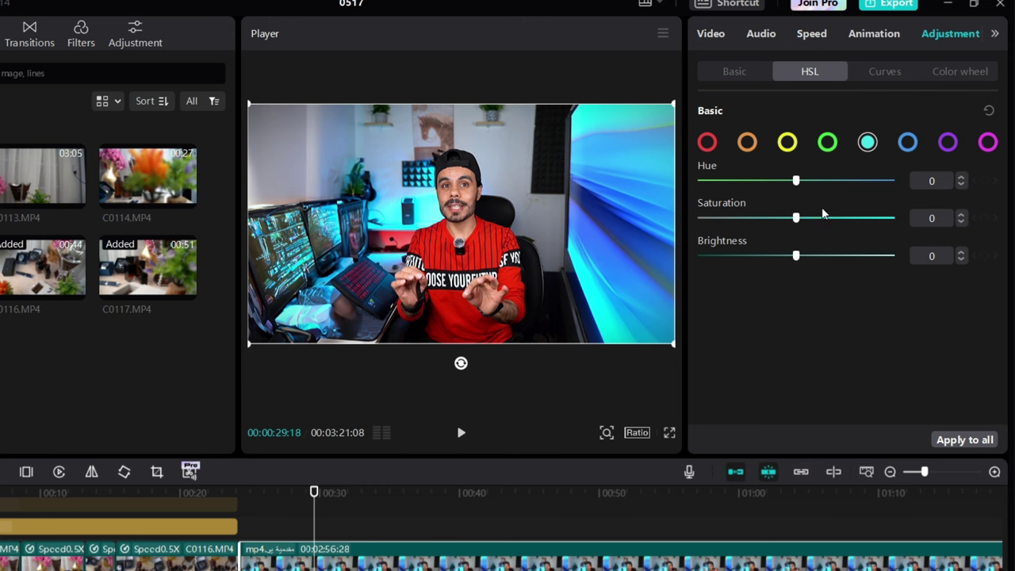
click(907, 146)
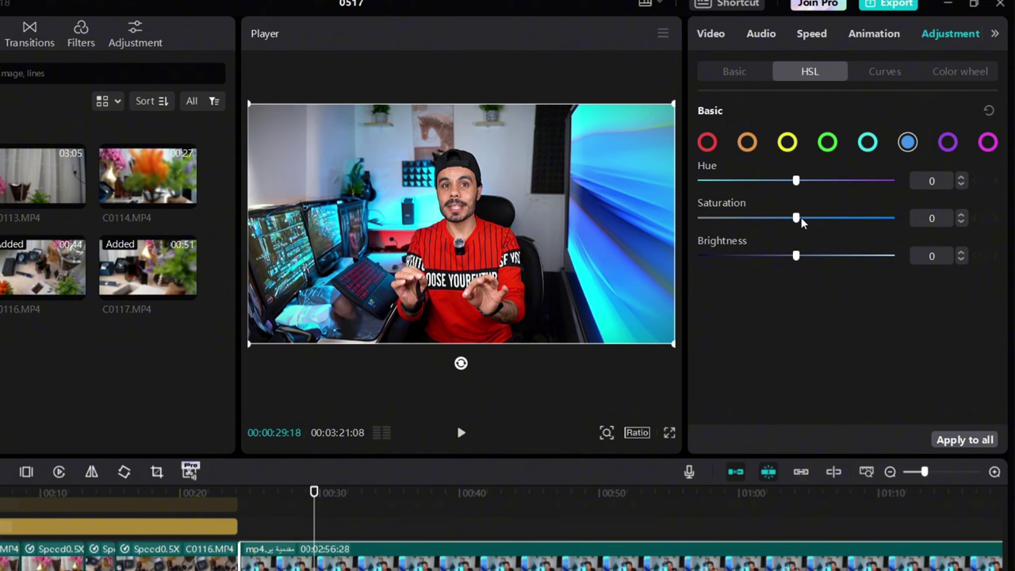
drag(801, 217, 822, 230)
click(947, 146)
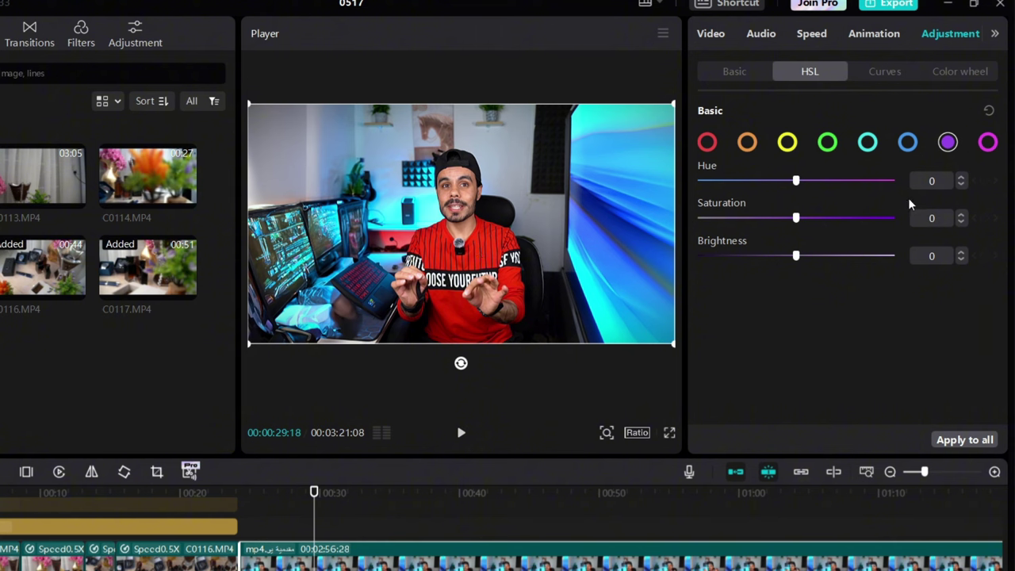
click(993, 148)
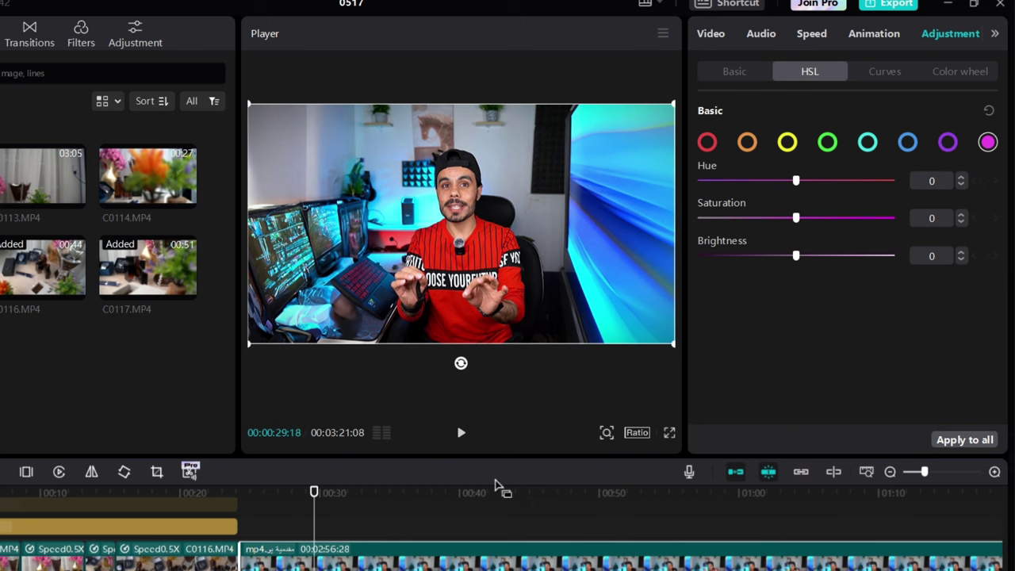
Step: Move the white point of the clip's Brightness (Luma) curve slightly inward, and review the red, green and blue curves
click(874, 76)
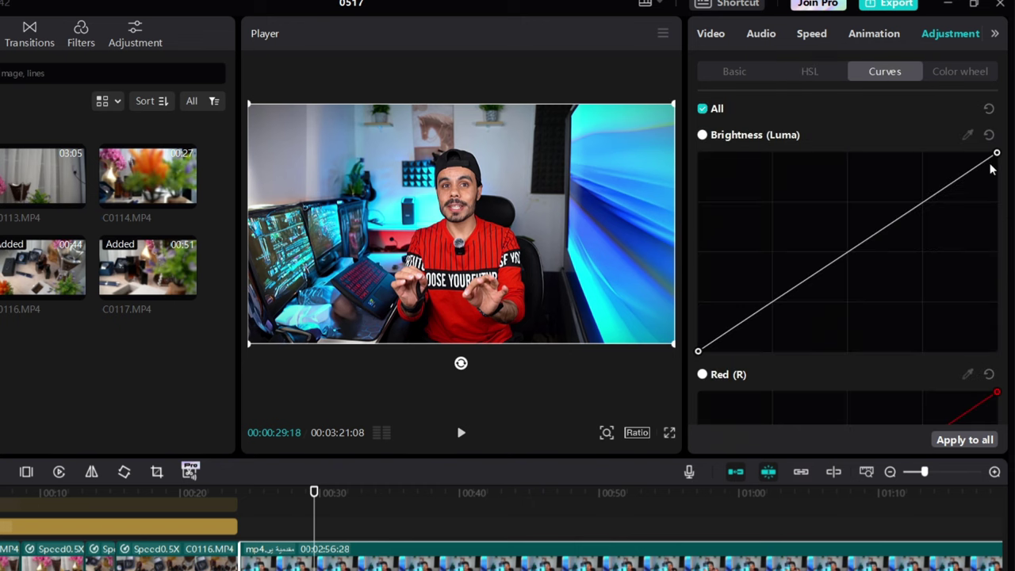
mouse_move(998, 153)
mouse_down()
mouse_move(997, 199)
mouse_move(999, 177)
mouse_move(975, 157)
mouse_move(992, 163)
mouse_move(989, 153)
mouse_up()
scroll(952, 313, down, 2)
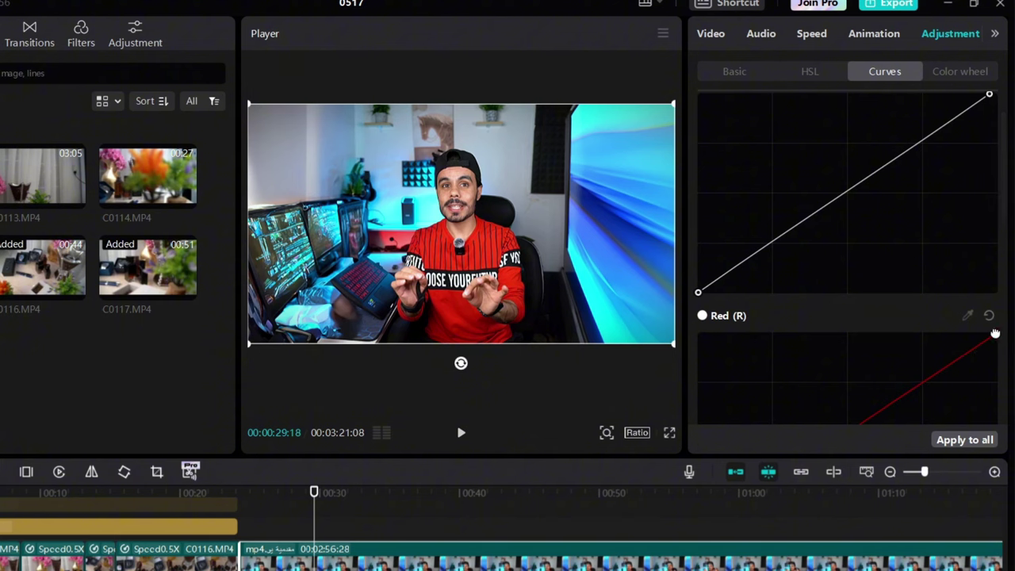
mouse_move(998, 334)
mouse_down()
mouse_move(977, 334)
mouse_move(998, 332)
mouse_up()
scroll(960, 246, down, 12)
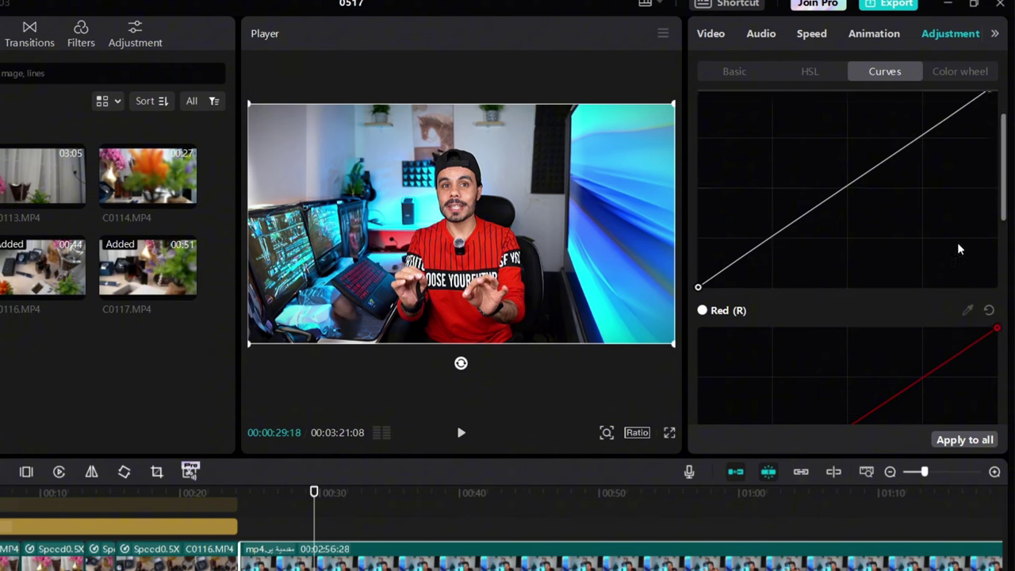
scroll(997, 296, down, 5)
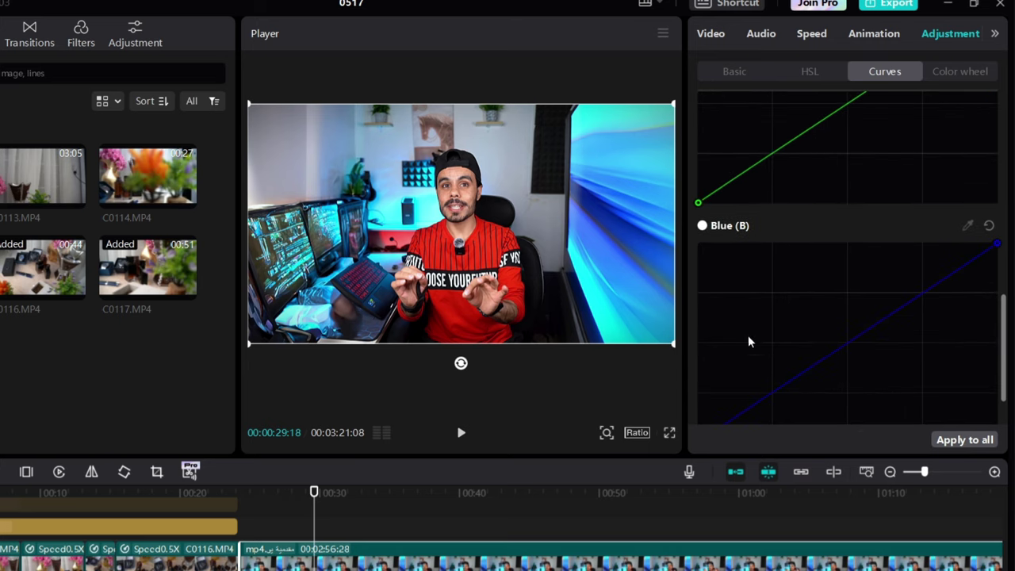
scroll(913, 214, up, 15)
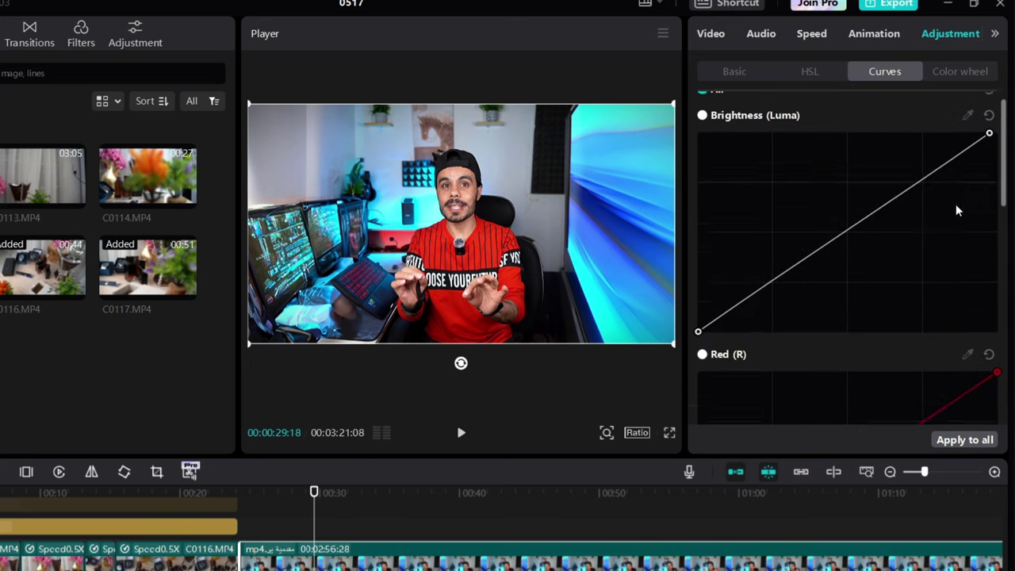
Step: Add midtone and shadow points to the Luma curve, lift its middle slightly, sample a colour from the frame, and nudge its lower end
click(865, 237)
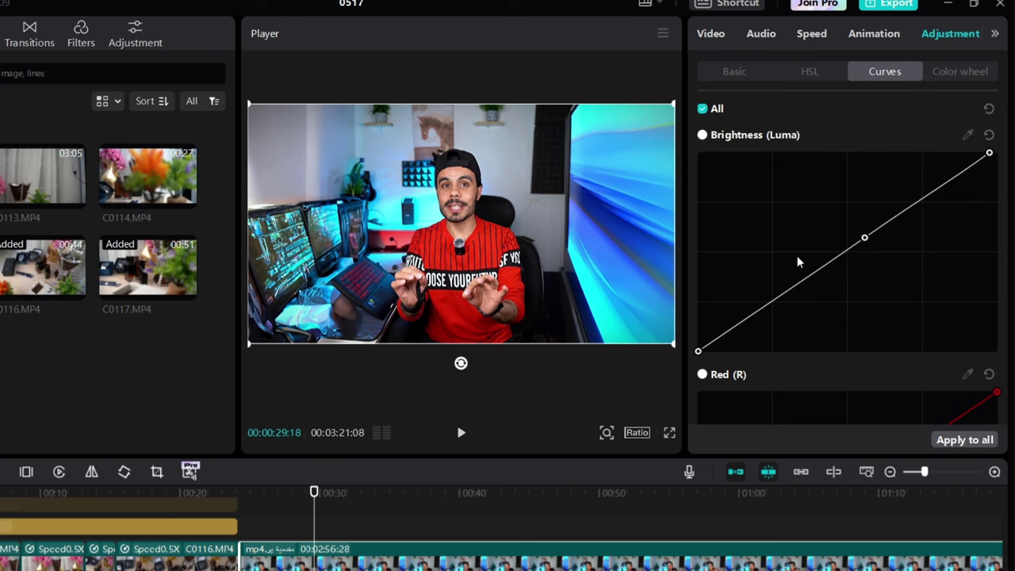
click(792, 287)
mouse_move(833, 261)
mouse_down()
mouse_move(813, 246)
mouse_move(829, 288)
mouse_move(812, 262)
mouse_move(820, 251)
mouse_move(834, 265)
mouse_move(831, 256)
mouse_up()
click(968, 134)
click(560, 288)
mouse_move(708, 345)
mouse_down()
mouse_move(717, 354)
mouse_move(709, 329)
mouse_move(718, 342)
mouse_up()
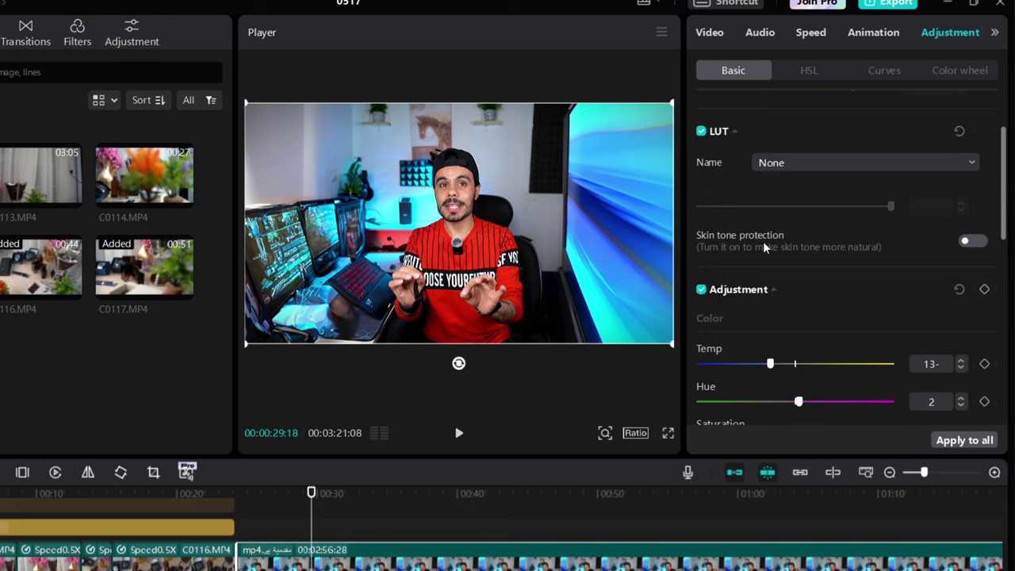
Step: Set the talking-head clip's Temp to -10 in the basic color adjustments
scroll(764, 247, down, 3)
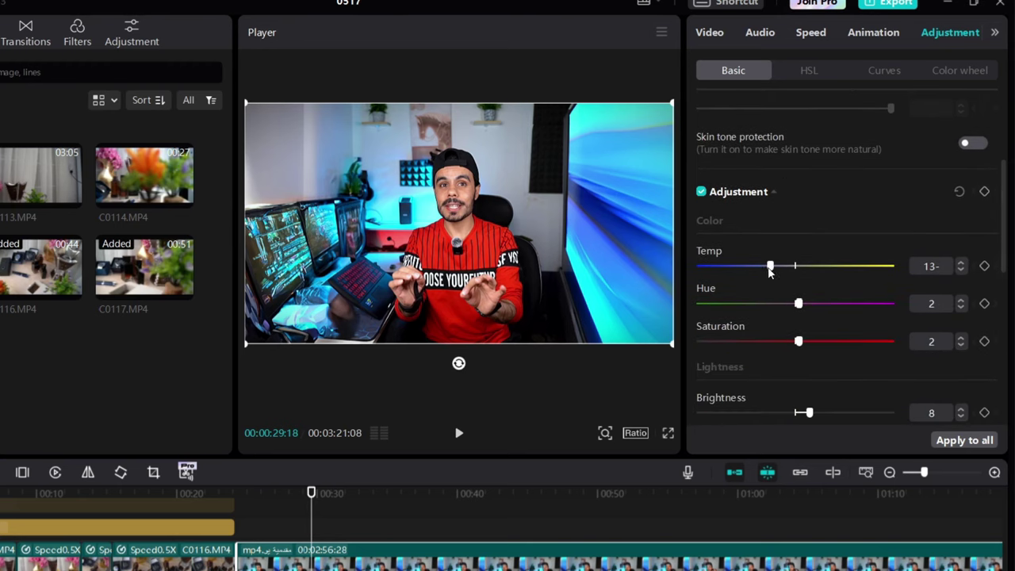
drag(771, 266, 776, 268)
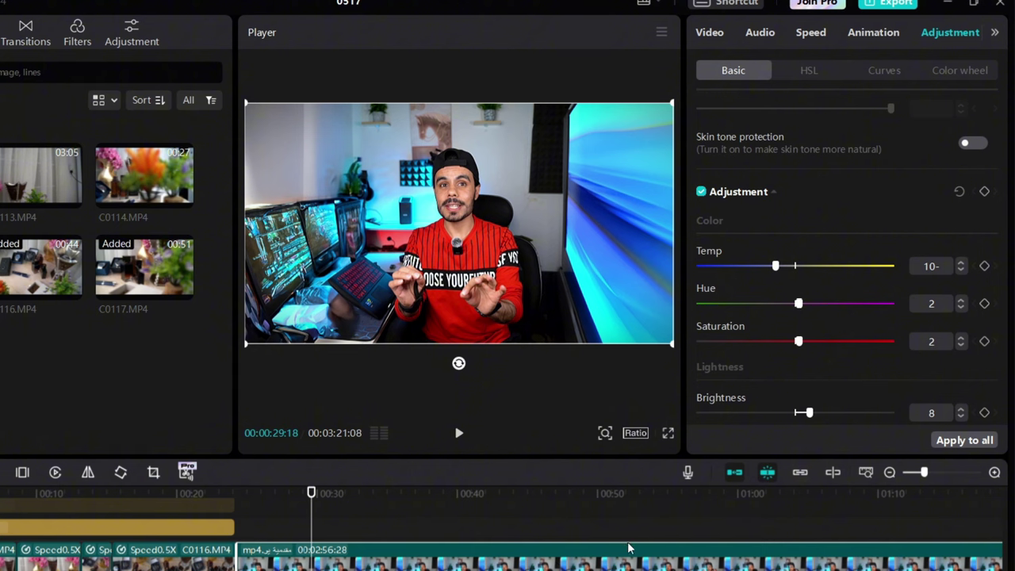
Step: Try extending the adjustment layer over the talking-head clip, and trim it back to the end of the product clips
drag(921, 476, 917, 476)
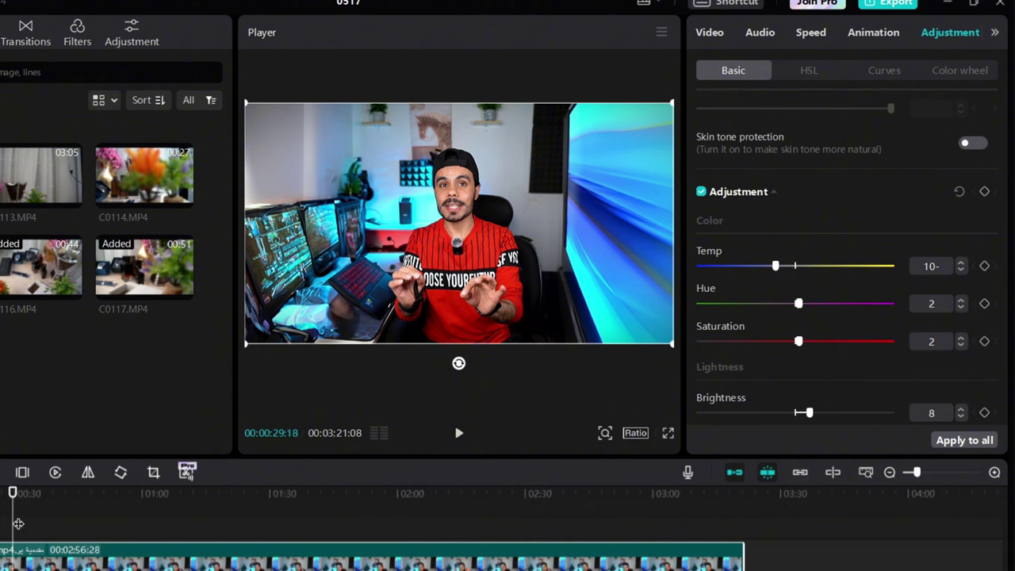
drag(16, 523, 154, 523)
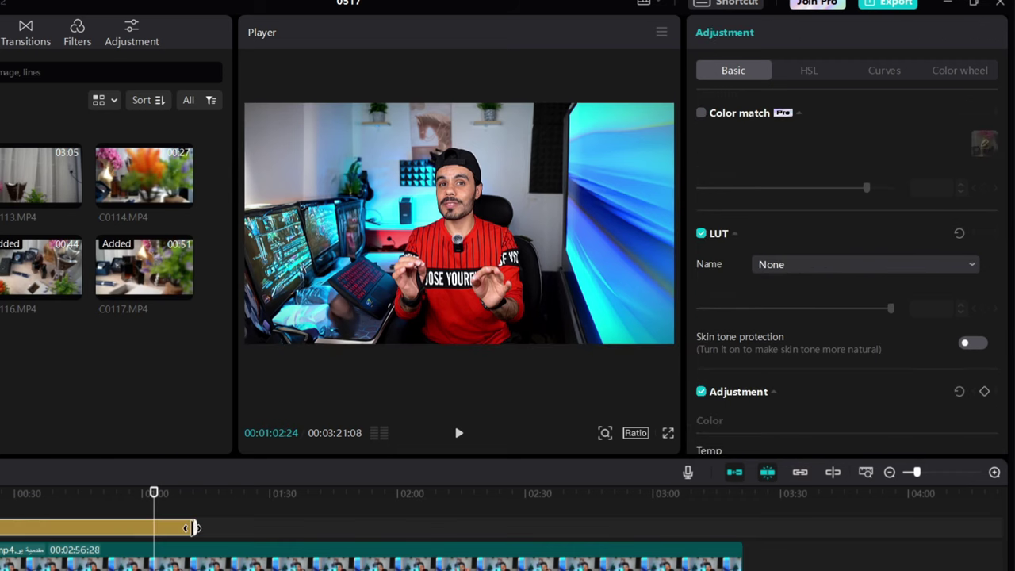
drag(180, 530, 4, 530)
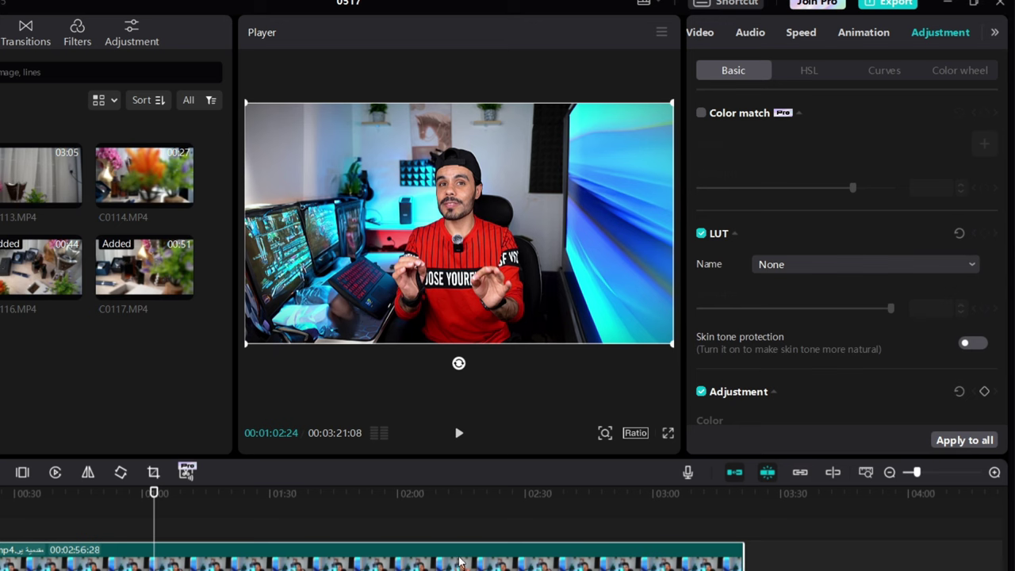
Step: Turn on Face enhancement in Single mode for the talking-head clip, and set Smooth to 13
drag(158, 523, 138, 536)
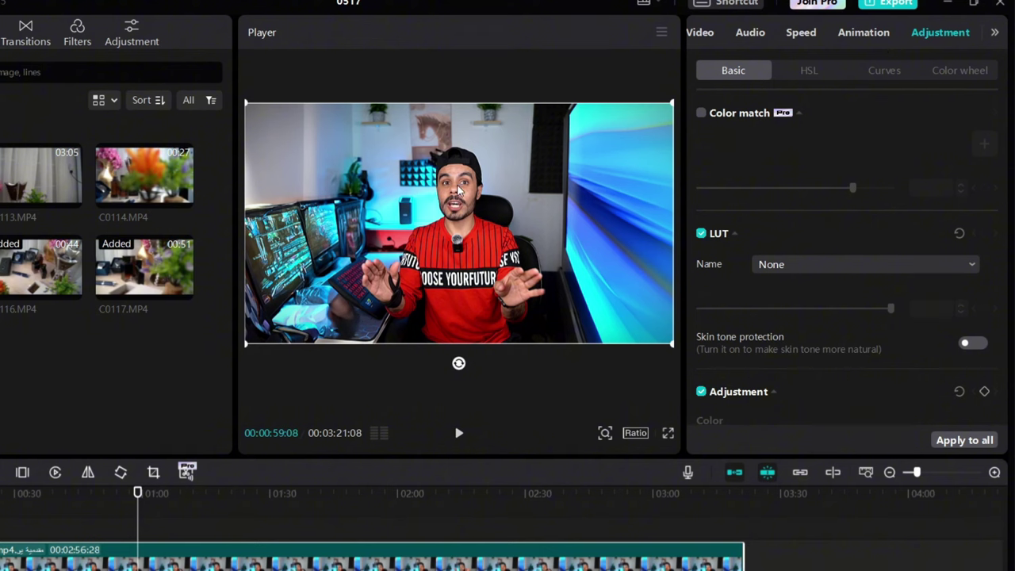
scroll(882, 119, down, 5)
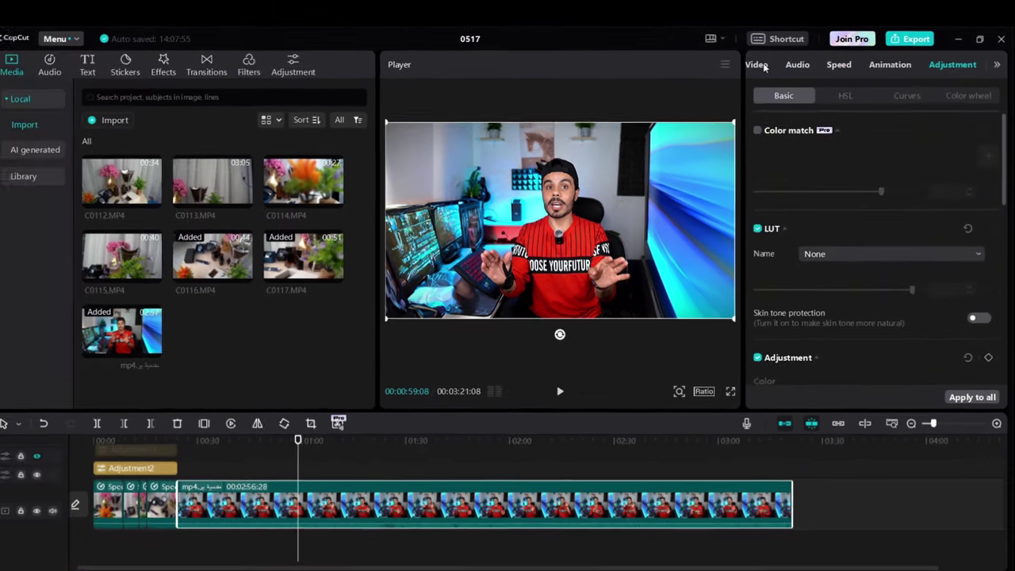
click(720, 43)
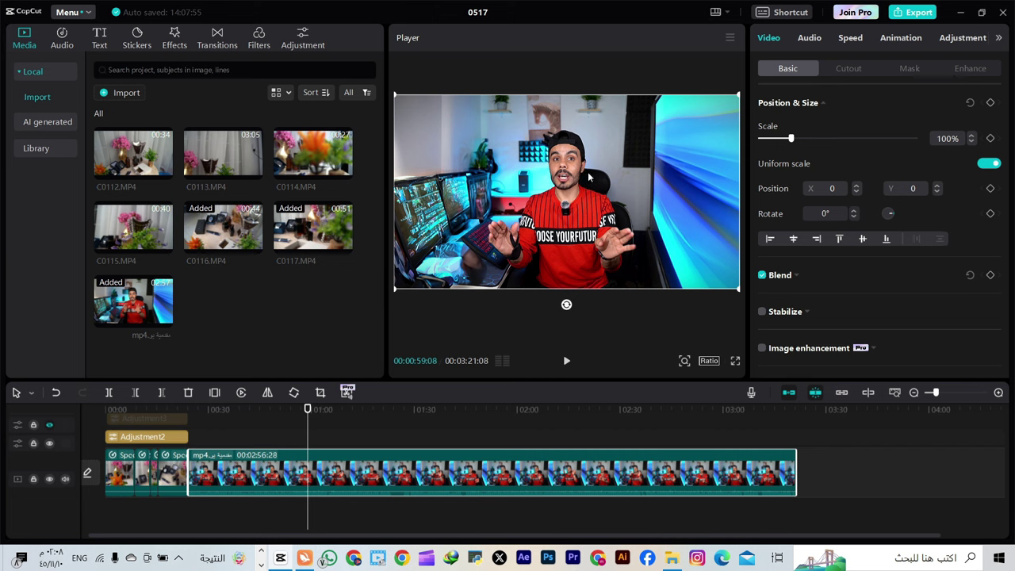
click(976, 70)
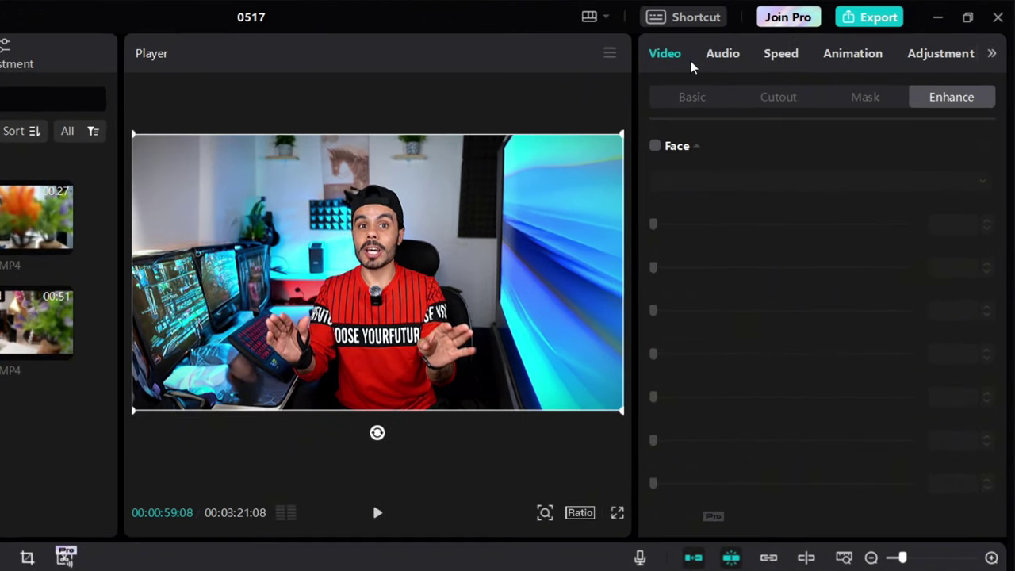
click(656, 148)
drag(670, 268, 690, 277)
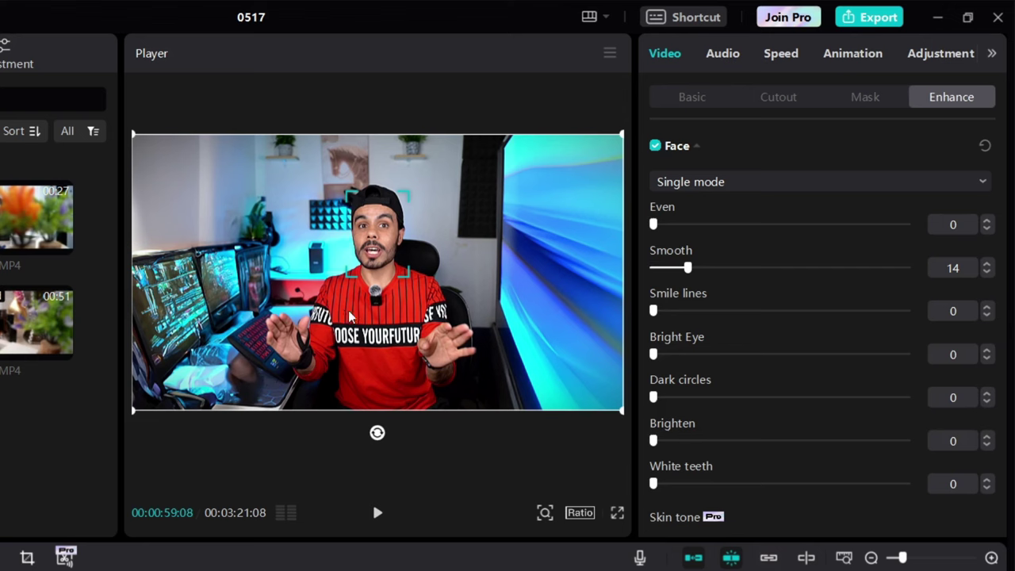
click(694, 268)
drag(722, 278, 697, 303)
drag(691, 267, 686, 268)
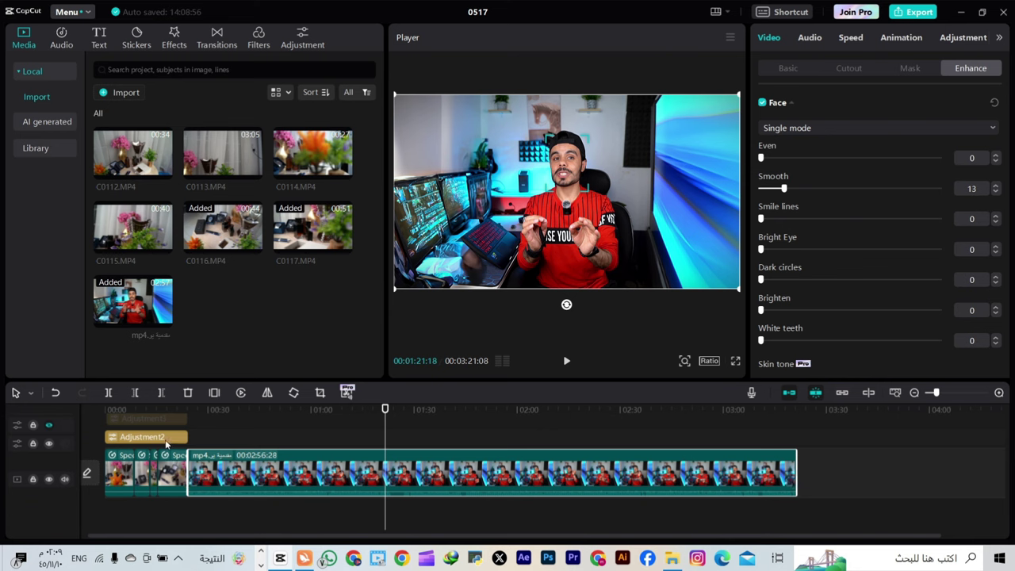
Step: Hide the Adjustment2 track and show it again
click(166, 444)
click(49, 444)
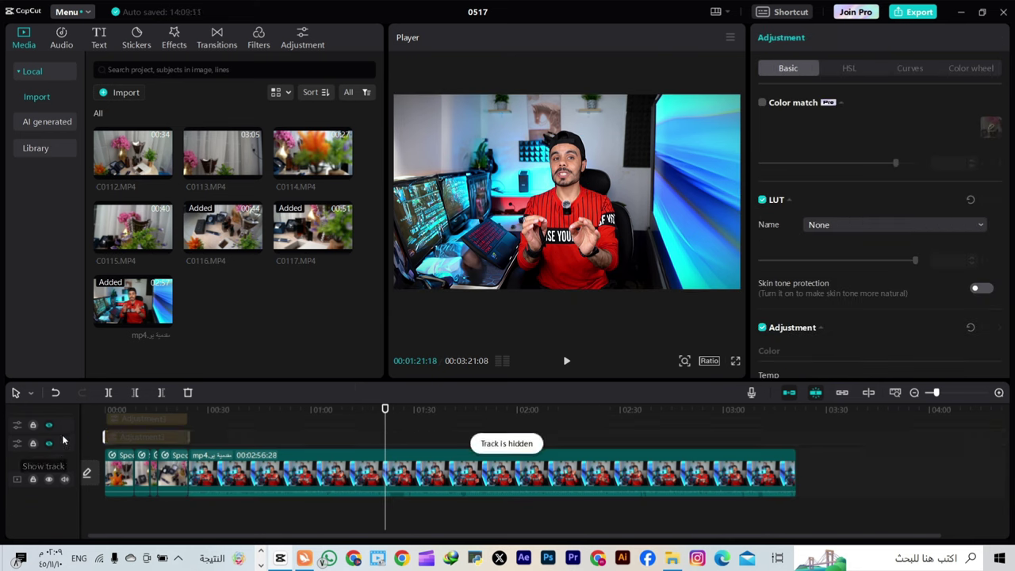
click(49, 444)
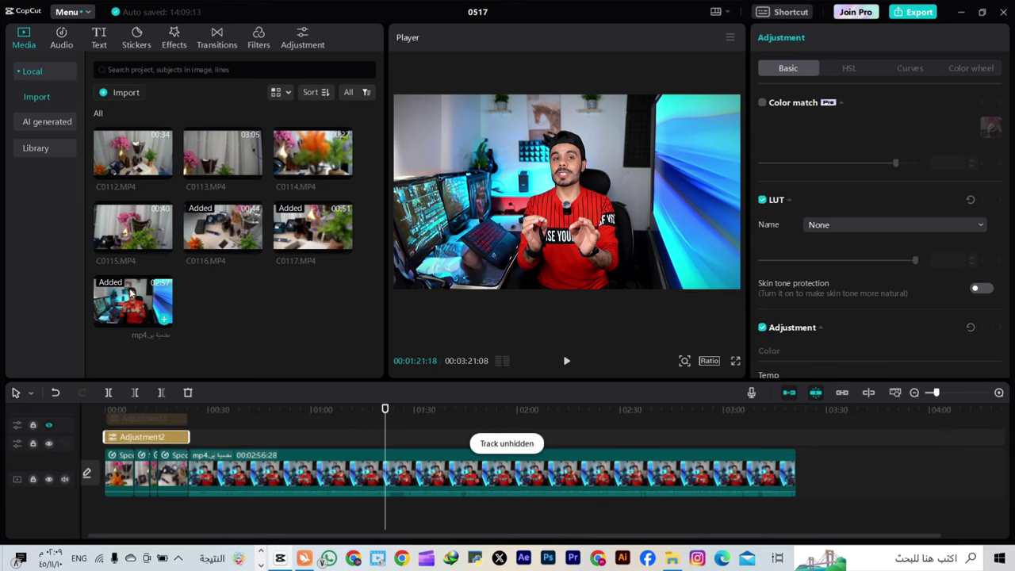
Step: Place another copy of the talking-head video on an upper track starting at about 02:06, and play the graded clip in full screen
click(242, 458)
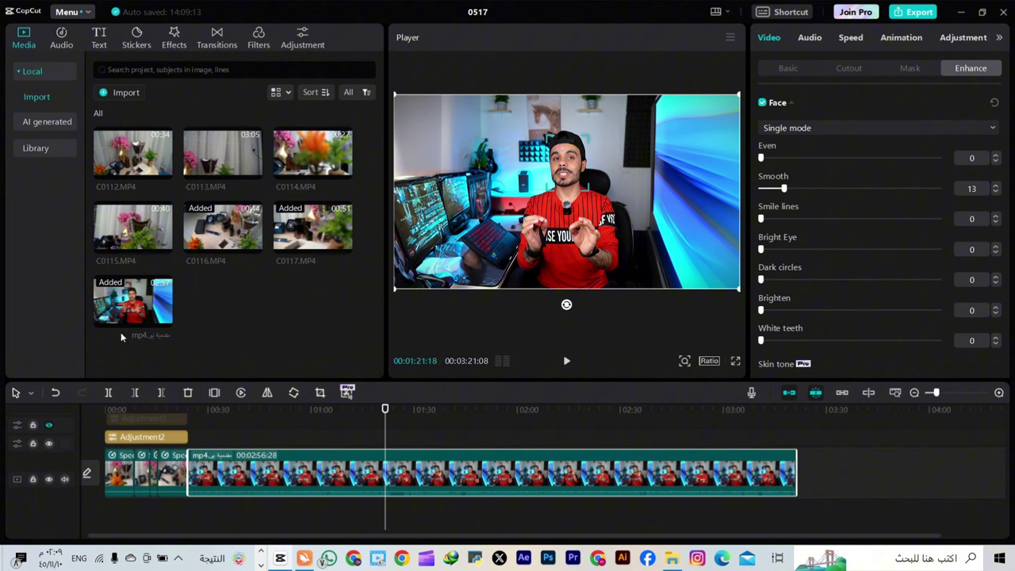
drag(119, 311, 333, 458)
click(325, 446)
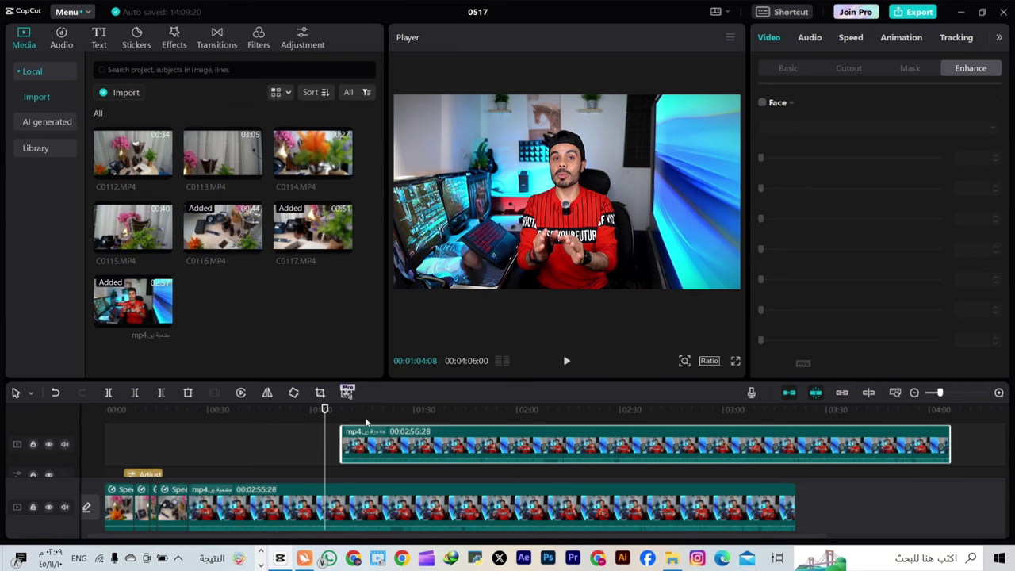
scroll(365, 417, down, 1)
drag(365, 417, 611, 401)
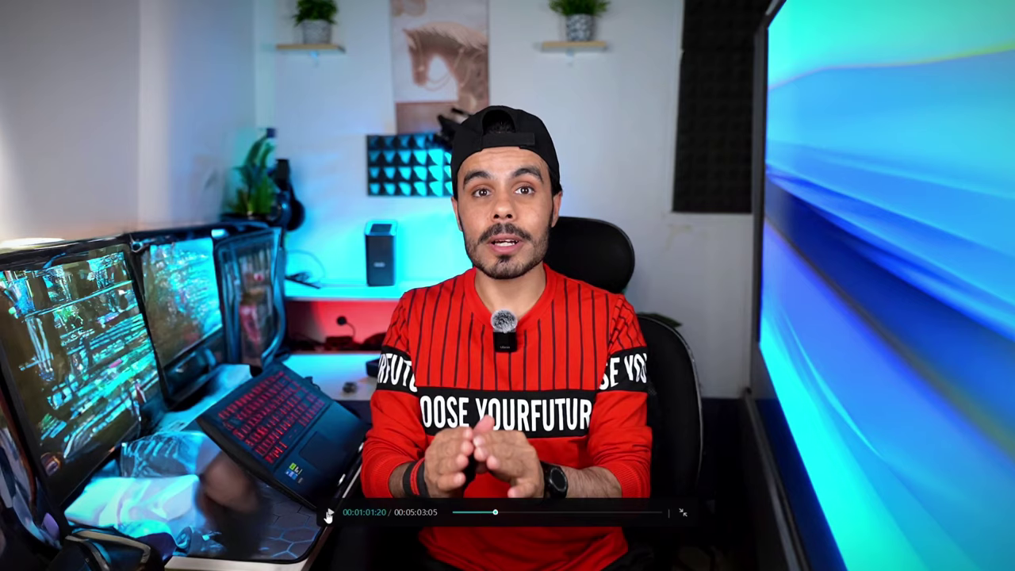
click(328, 513)
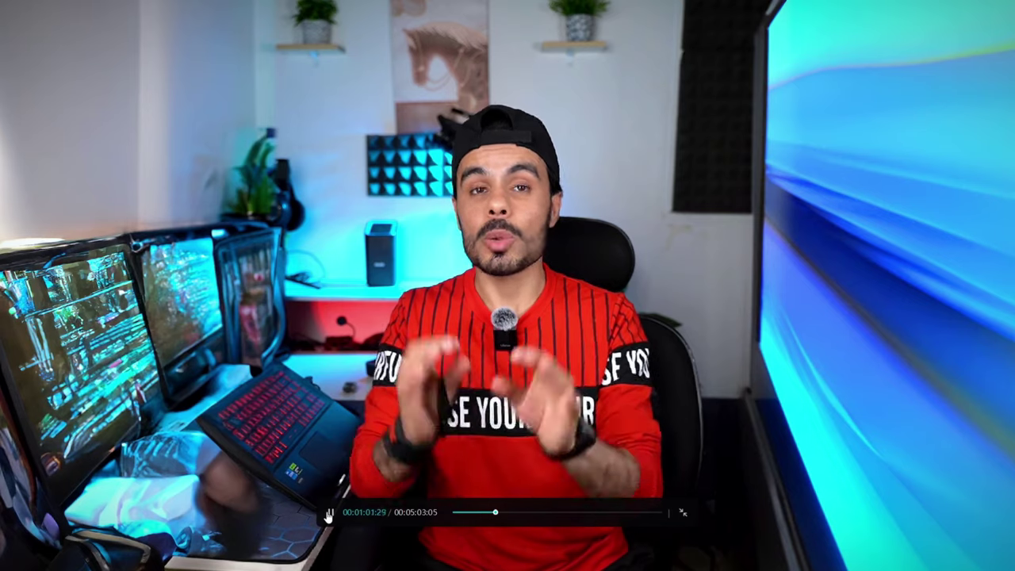
click(689, 514)
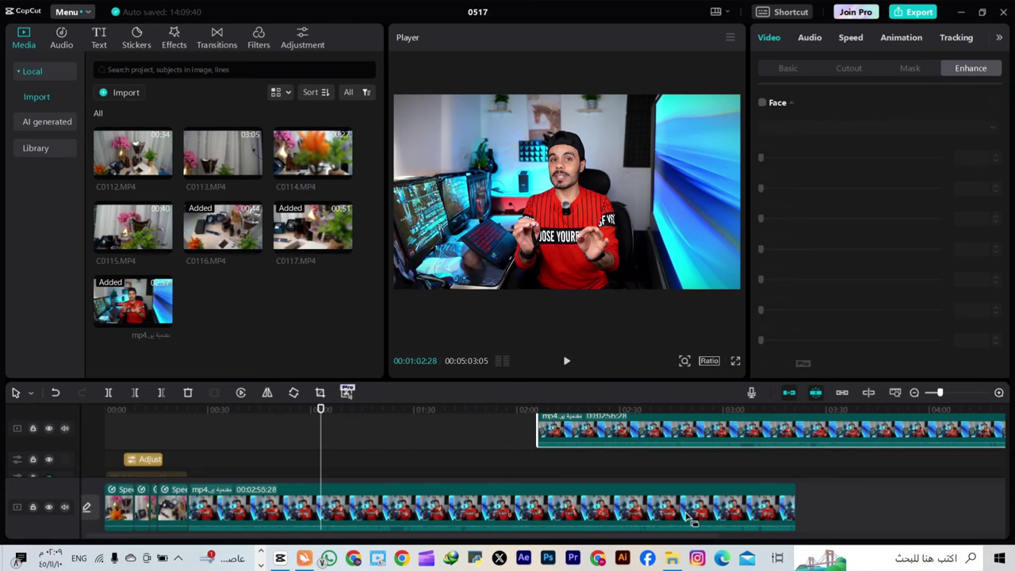